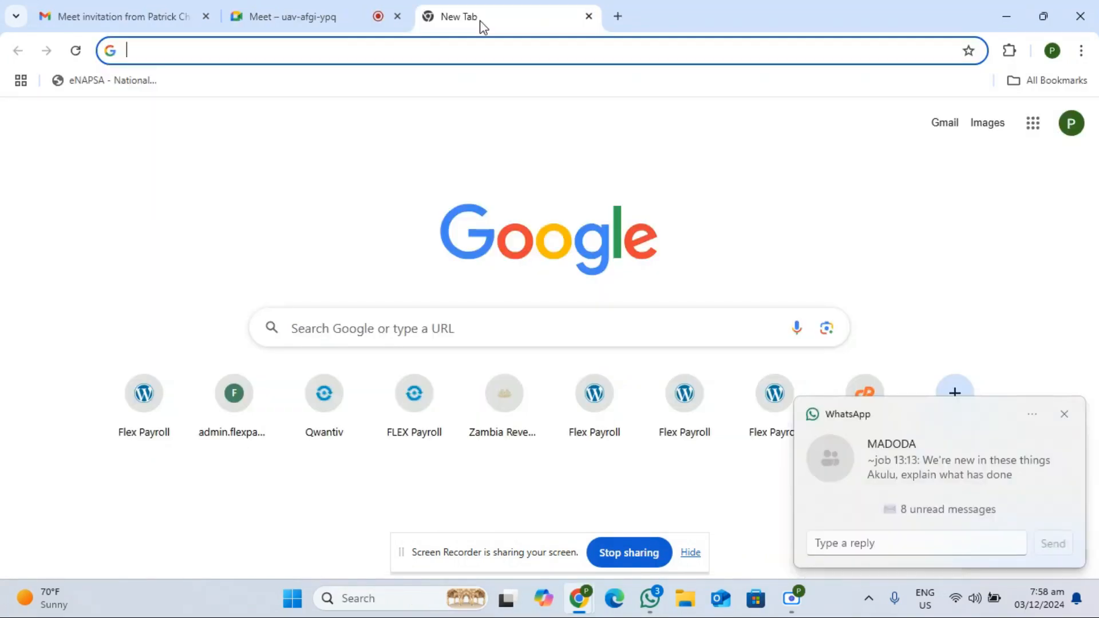
# Go to flexpayroll.co.zm and open its User Login page.
pyautogui.write('flexpayroll.co.zm')
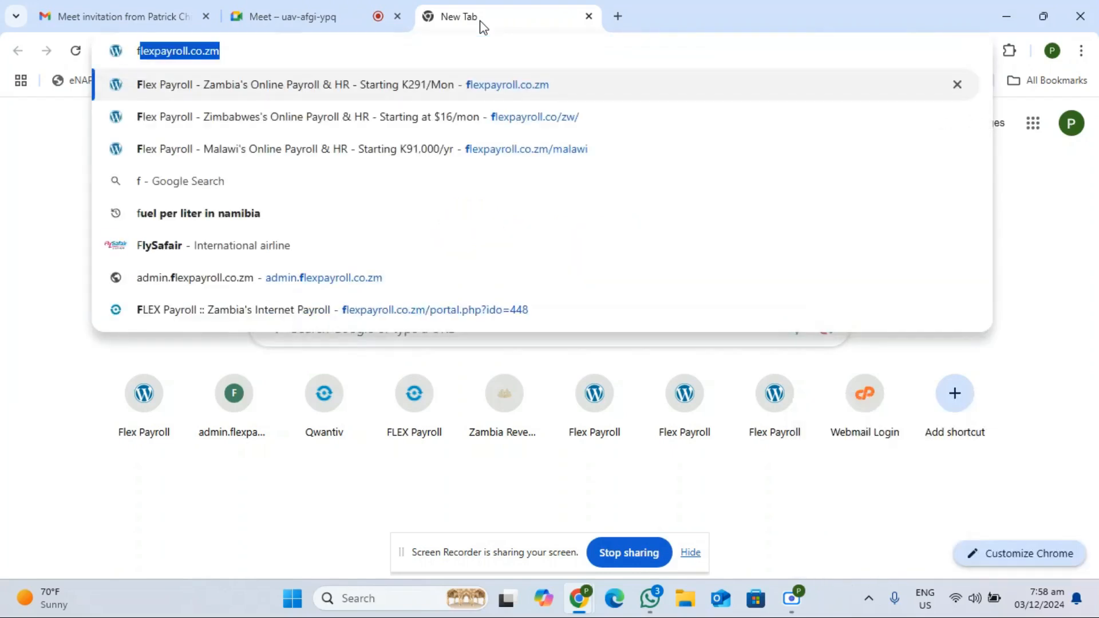
pyautogui.press('Return')
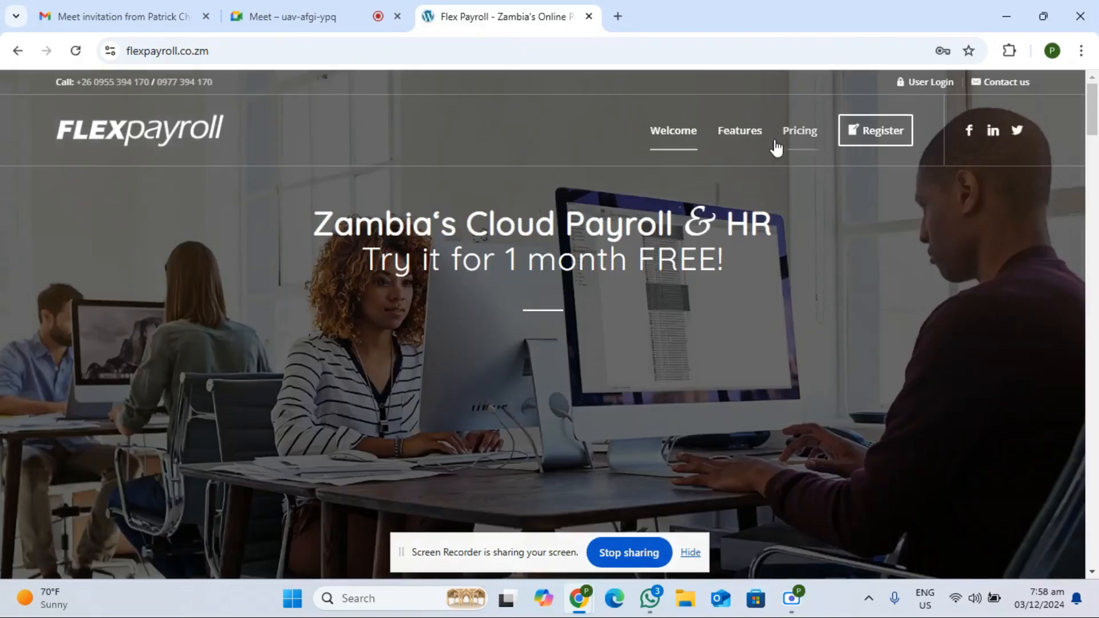
pyautogui.click(923, 82)
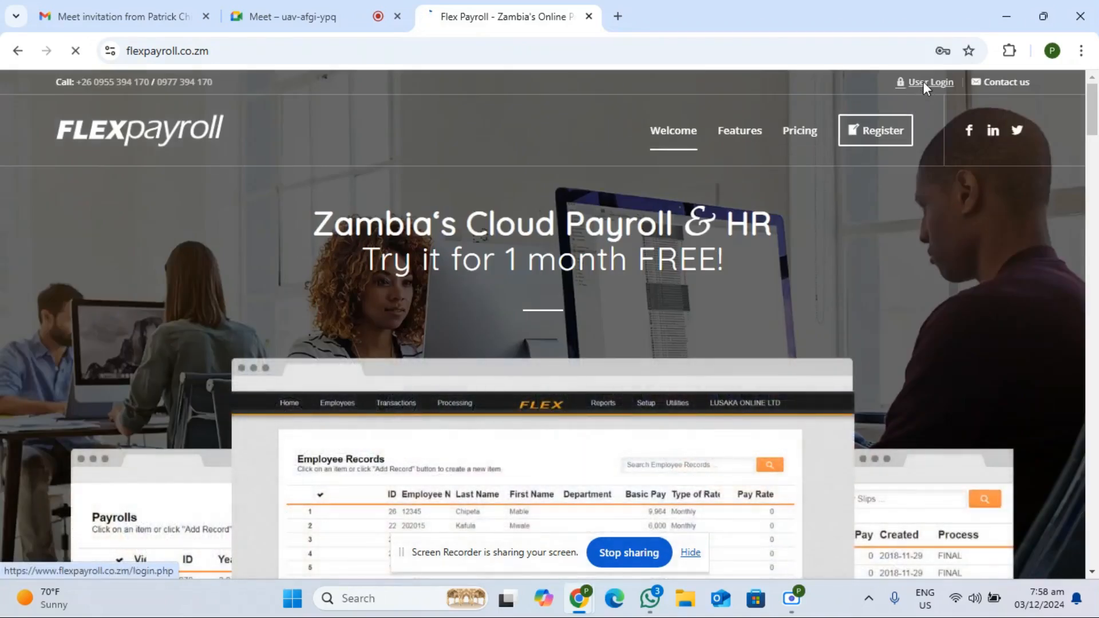
# Replace the prefilled login with the demo account's saved e-mail and password, and sign in.
pyautogui.click(591, 358)
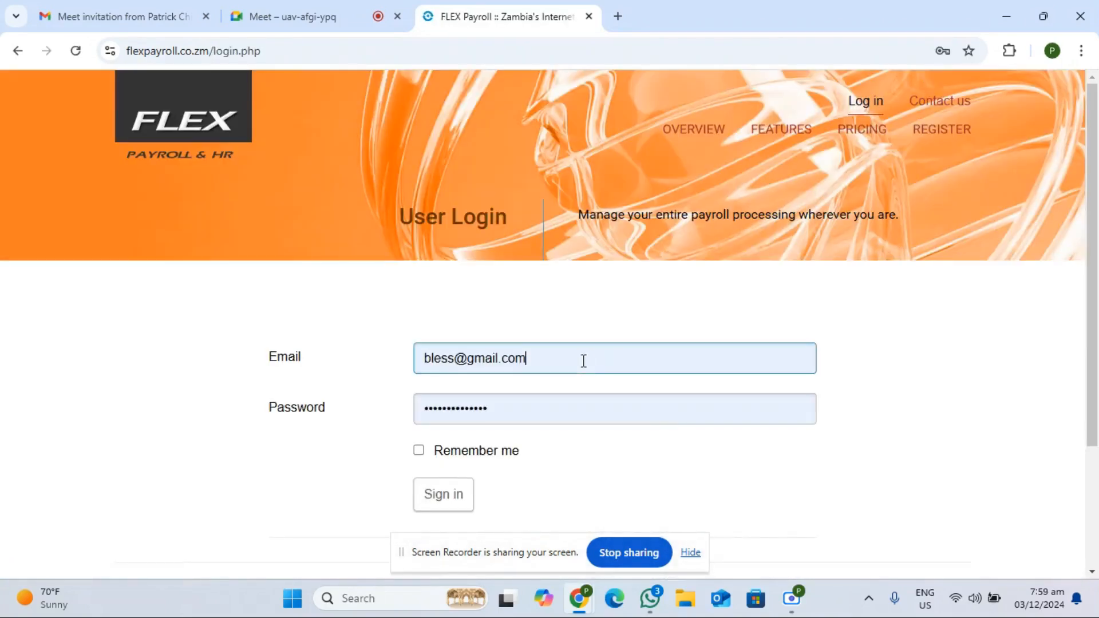
pyautogui.press('BackSpace')
pyautogui.press('BackSpace')
pyautogui.press('BackSpace')
pyautogui.press('BackSpace')
pyautogui.press('BackSpace')
pyautogui.press('BackSpace')
pyautogui.press('BackSpace')
pyautogui.press('BackSpace')
pyautogui.press('BackSpace')
pyautogui.press('BackSpace')
pyautogui.press('BackSpace')
pyautogui.press('BackSpace')
pyautogui.press('BackSpace')
pyautogui.press('BackSpace')
pyautogui.press('BackSpace')
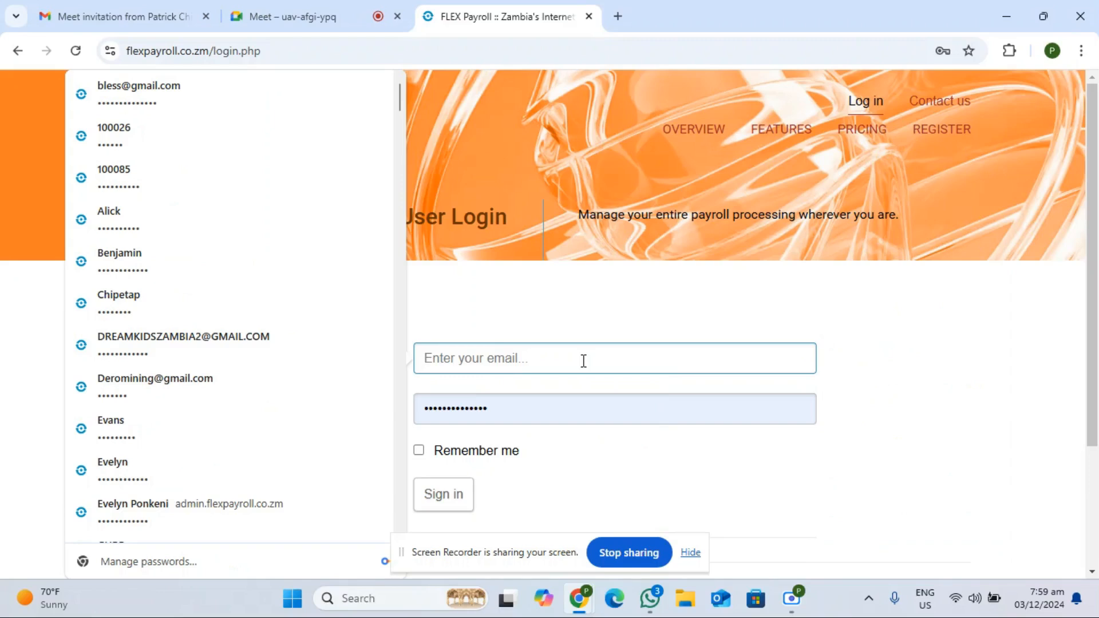
pyautogui.write('f')
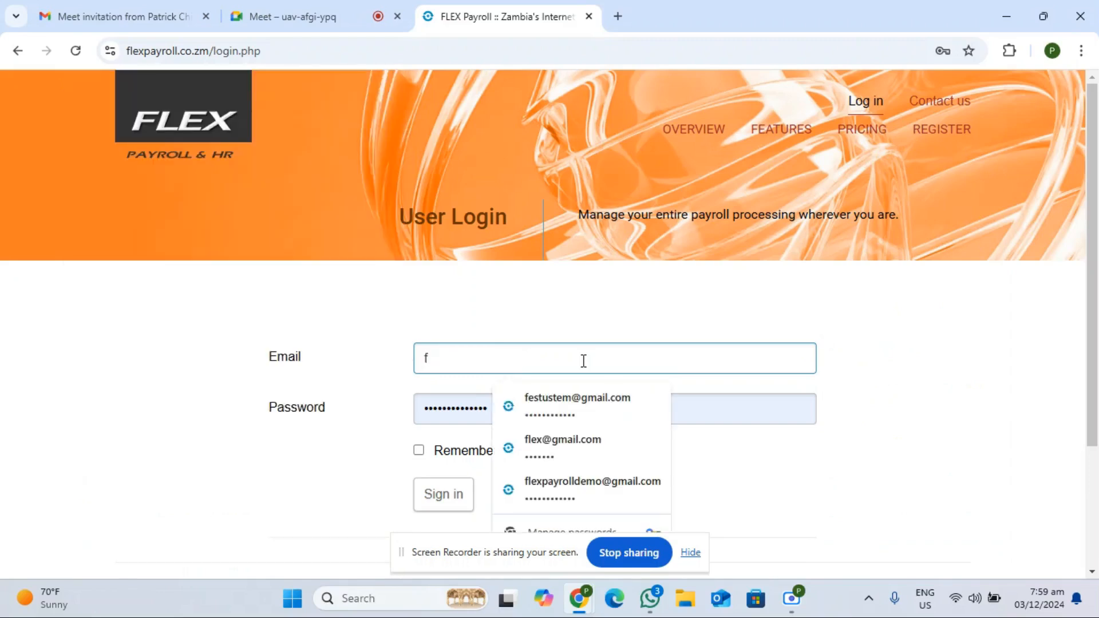
pyautogui.click(618, 481)
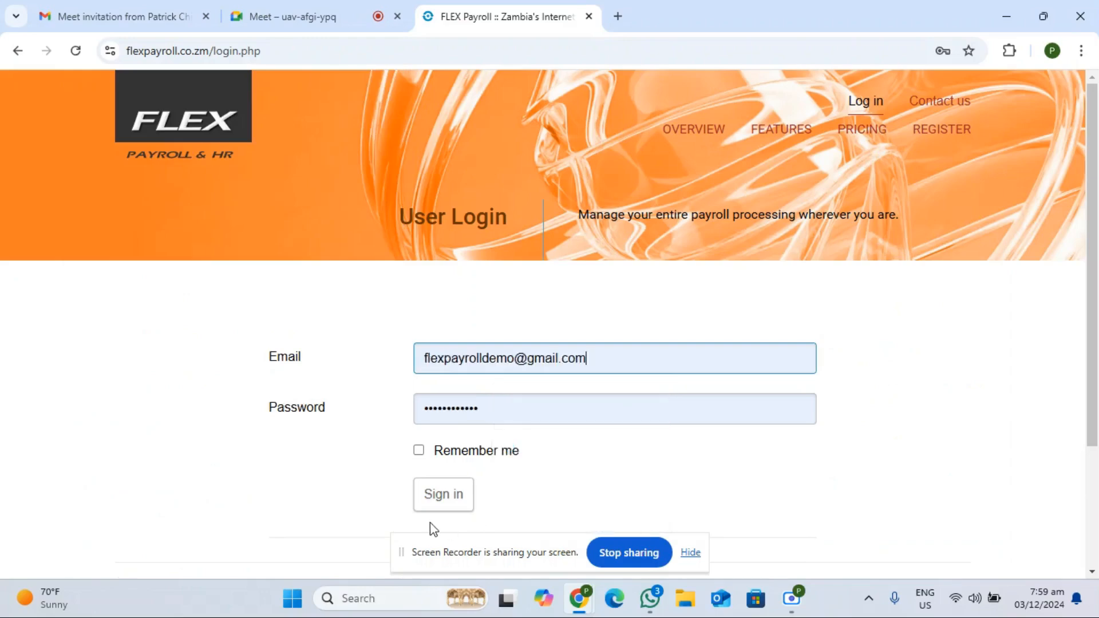
pyautogui.click(439, 506)
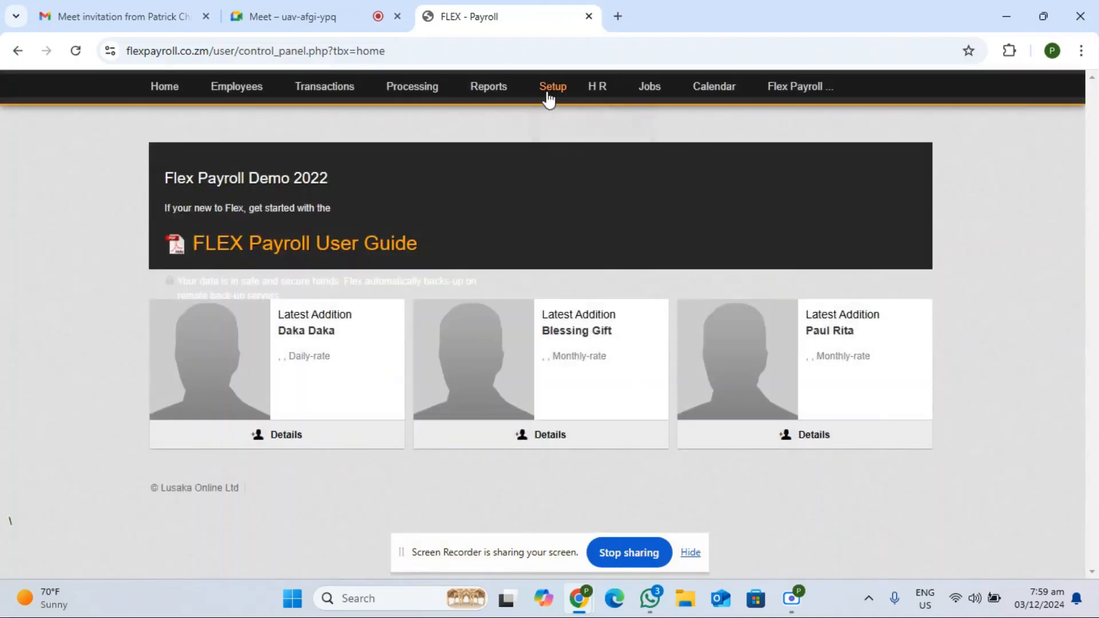
# Open the Flex Payroll Demo 2022 record in Company Settings.
pyautogui.moveTo(215, 91)
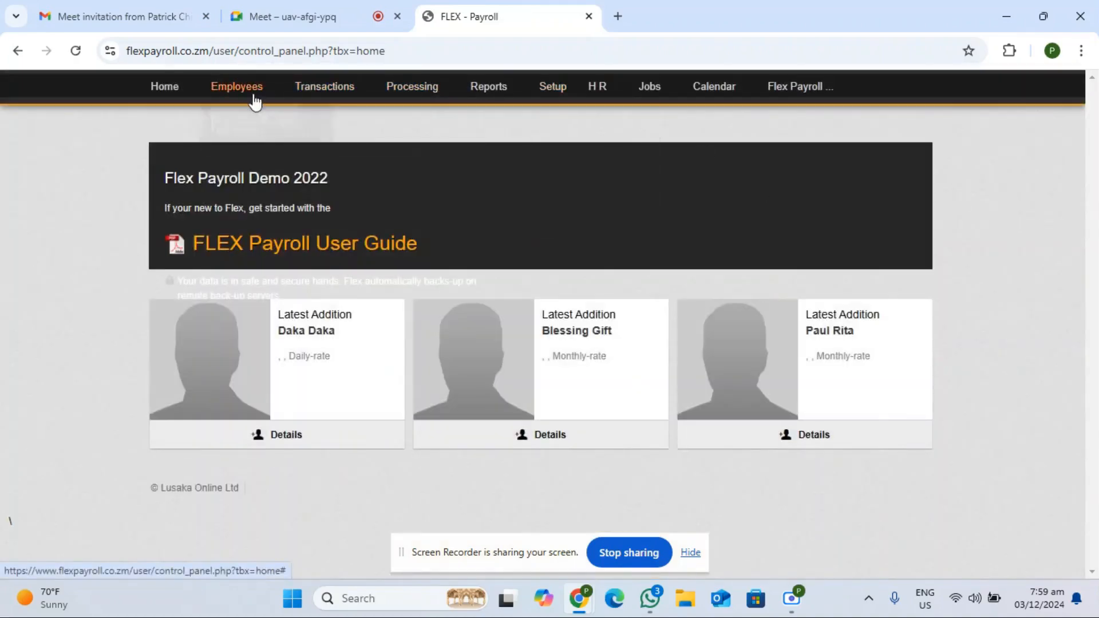
pyautogui.moveTo(824, 91)
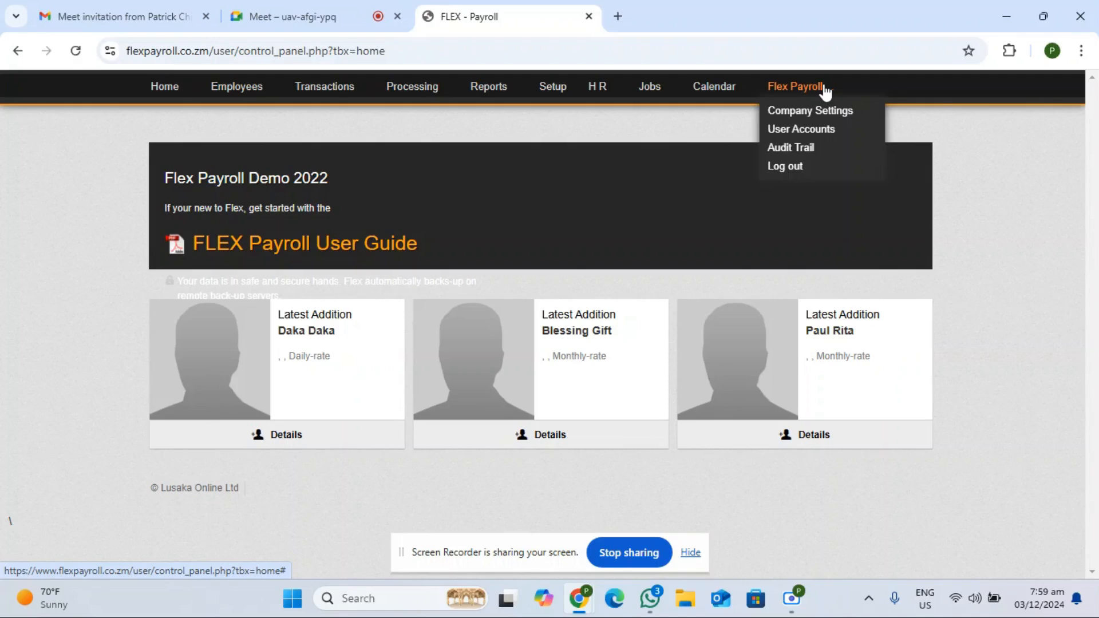
pyautogui.click(786, 115)
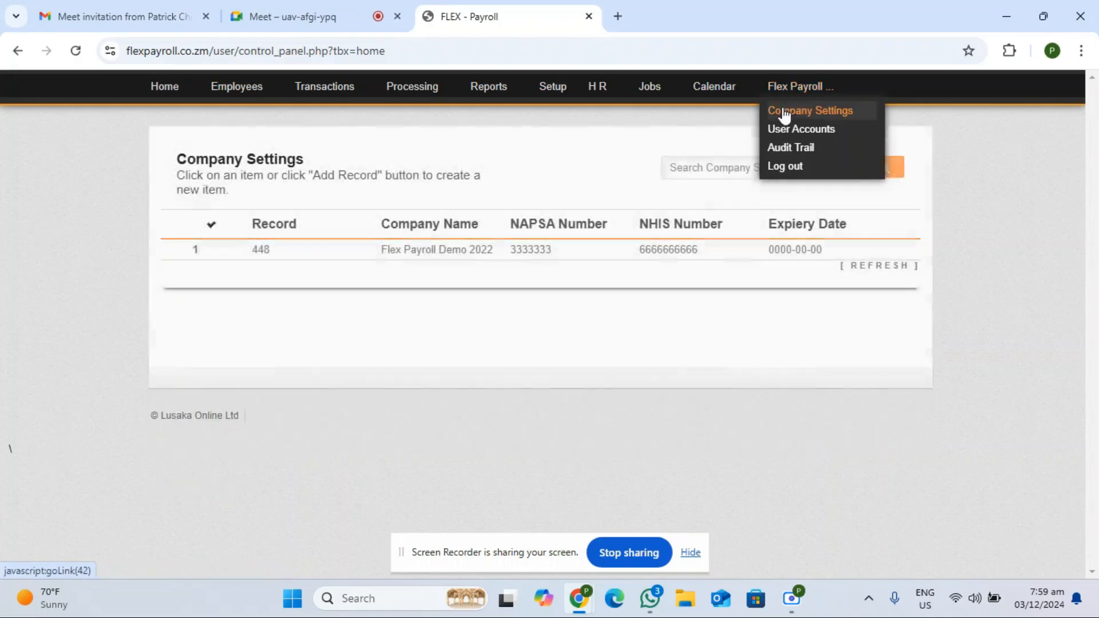
pyautogui.click(582, 252)
pyautogui.scroll(-2, 582, 252)
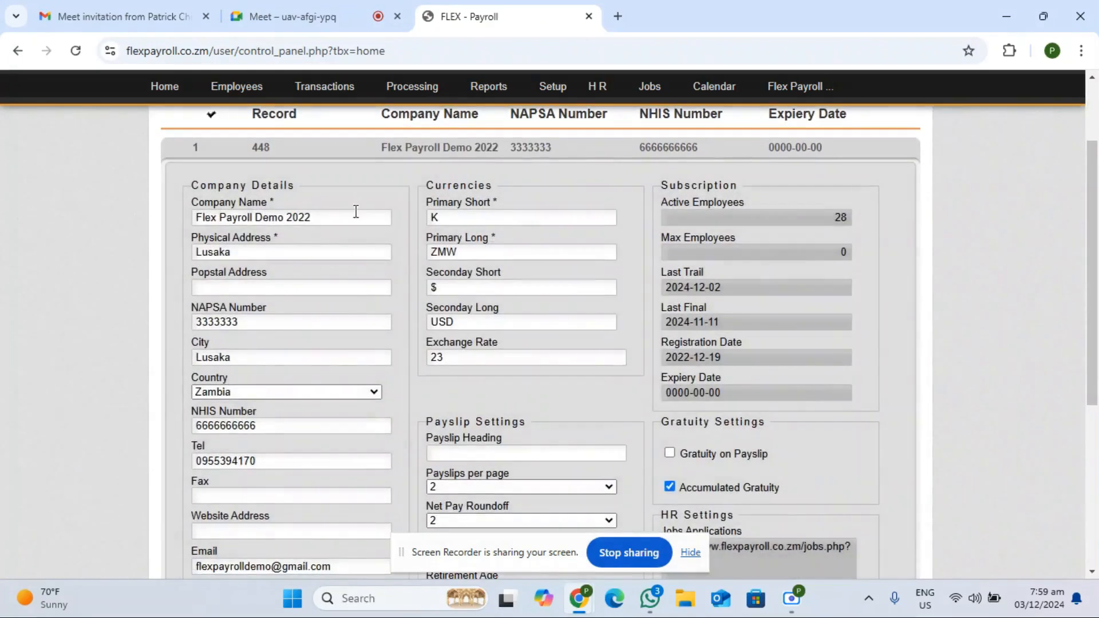
# Review the company's name, address, NAPSA and NHIS numbers, plus the payslips per page, leave days and retirement age settings.
pyautogui.click(313, 215)
pyautogui.click(261, 257)
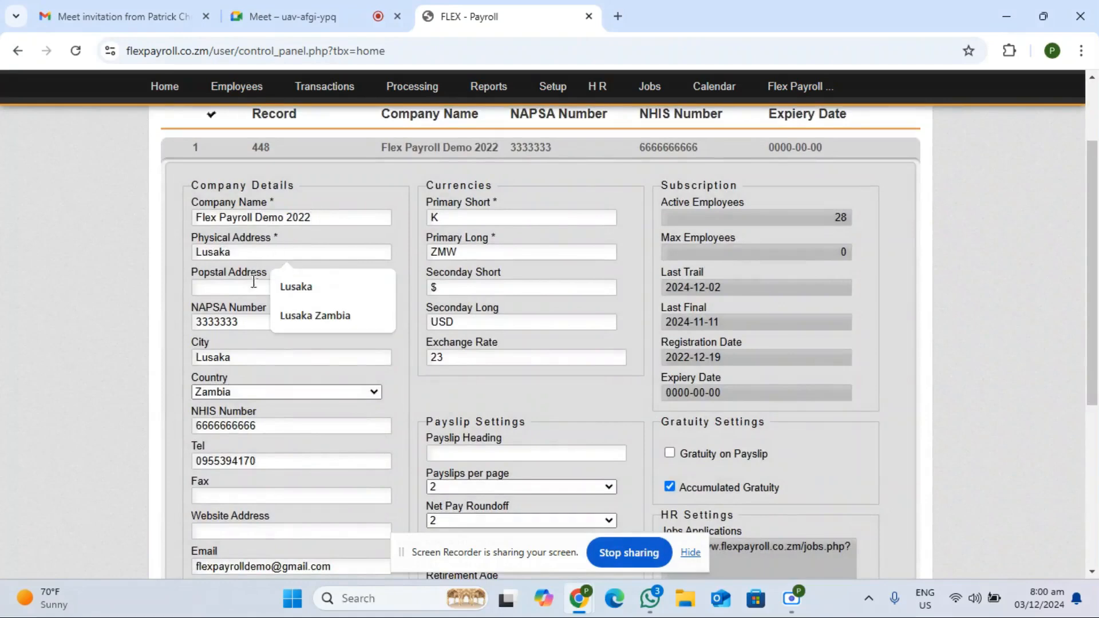
pyautogui.click(251, 324)
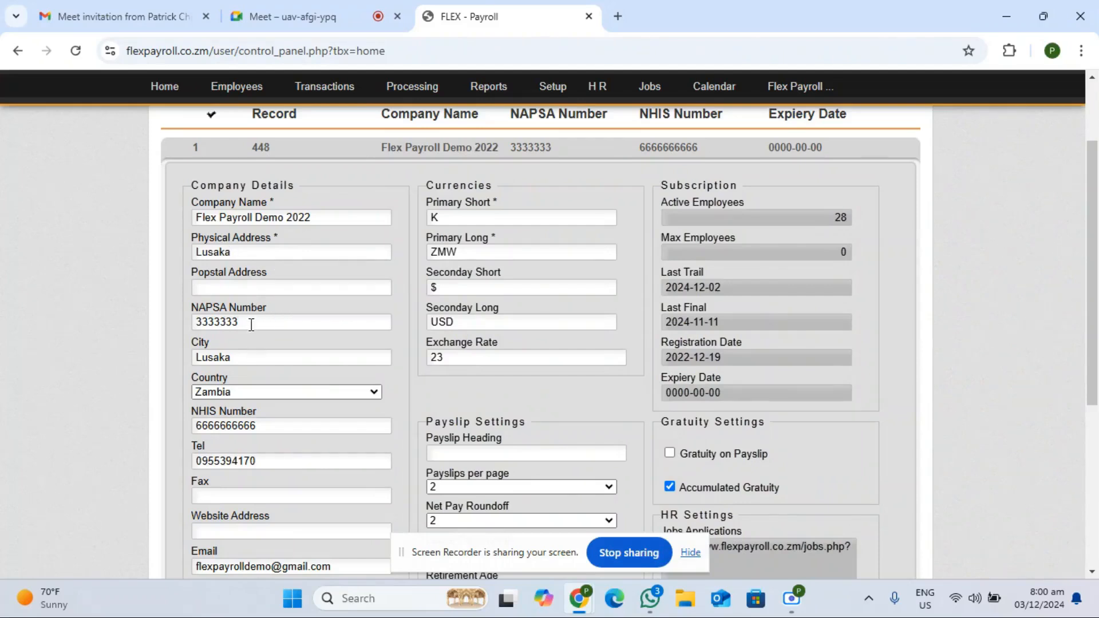
pyautogui.click(262, 424)
pyautogui.scroll(-5, 1085, 563)
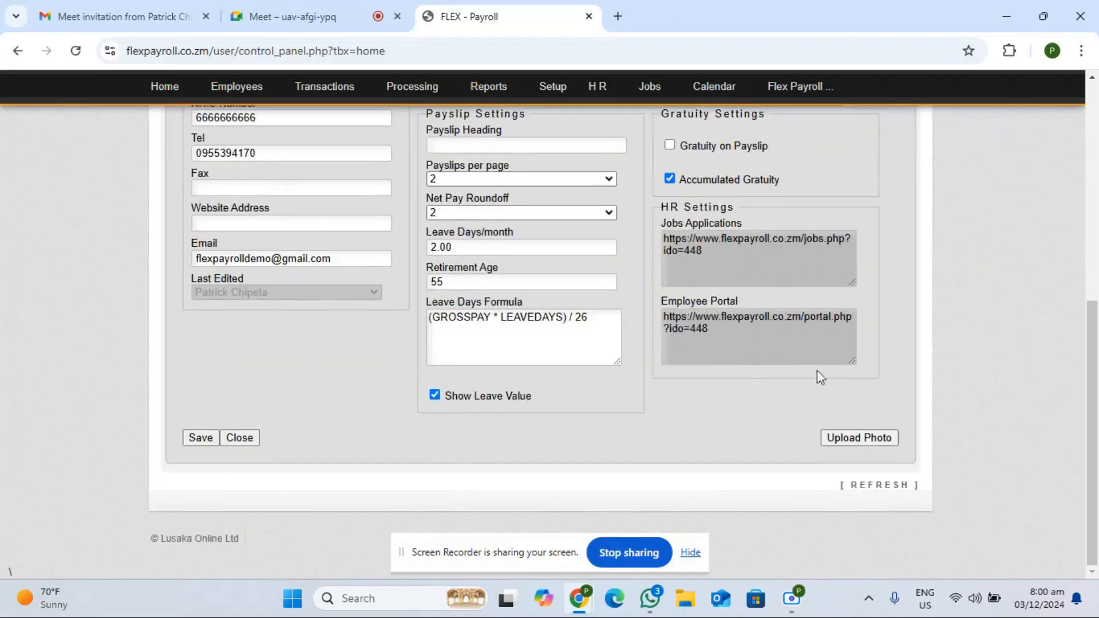
pyautogui.click(562, 178)
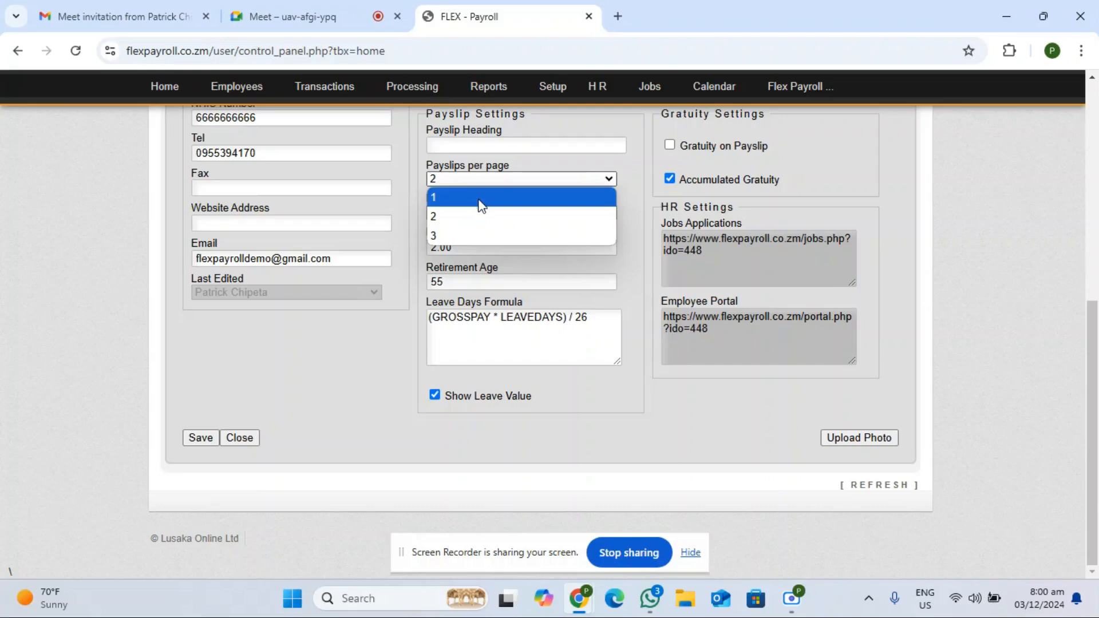
pyautogui.click(472, 247)
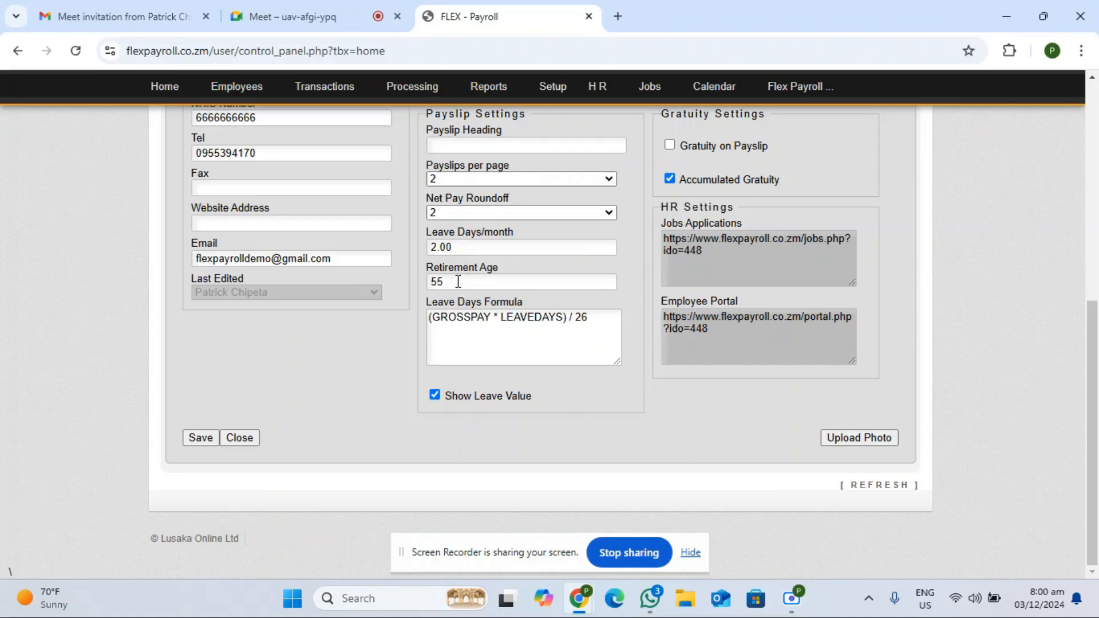
pyautogui.click(458, 282)
# View the company logo upload section, and close the company record without saving.
pyautogui.click(858, 437)
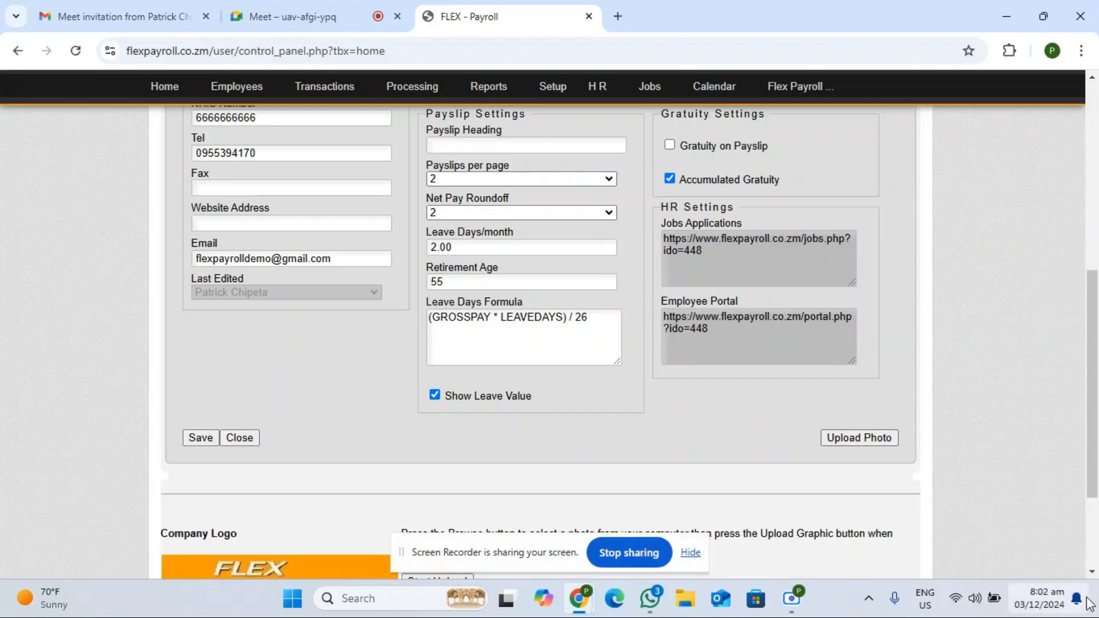
pyautogui.scroll(-2, 1094, 578)
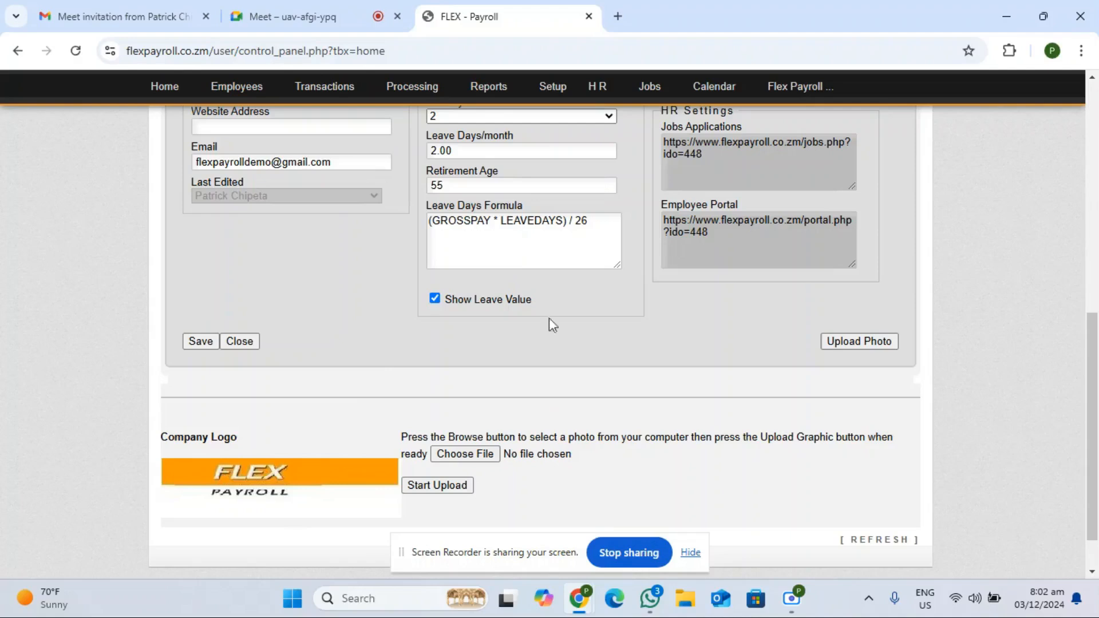
pyautogui.click(238, 342)
# Start a new user account record, set its access to Restricted and review the Payroll Access options.
pyautogui.moveTo(790, 94)
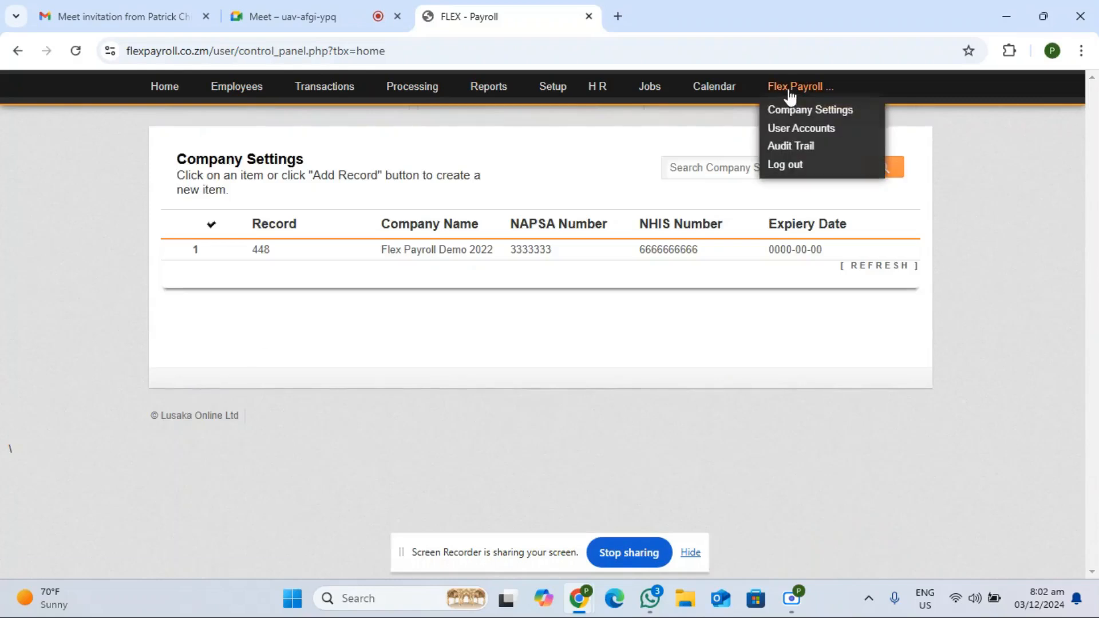
pyautogui.click(798, 131)
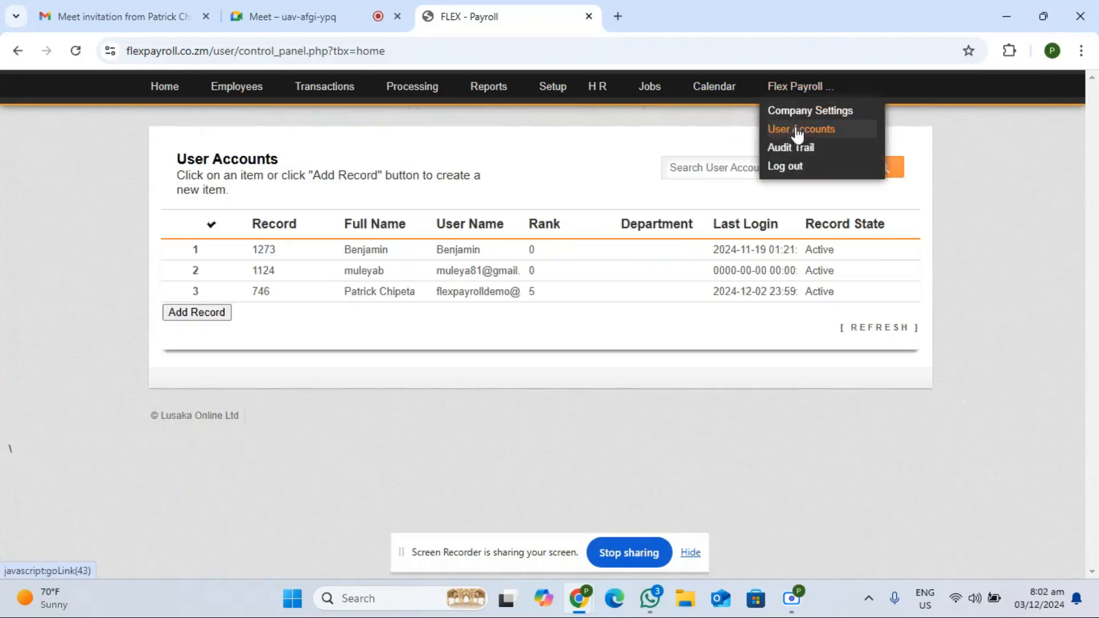
pyautogui.click(196, 312)
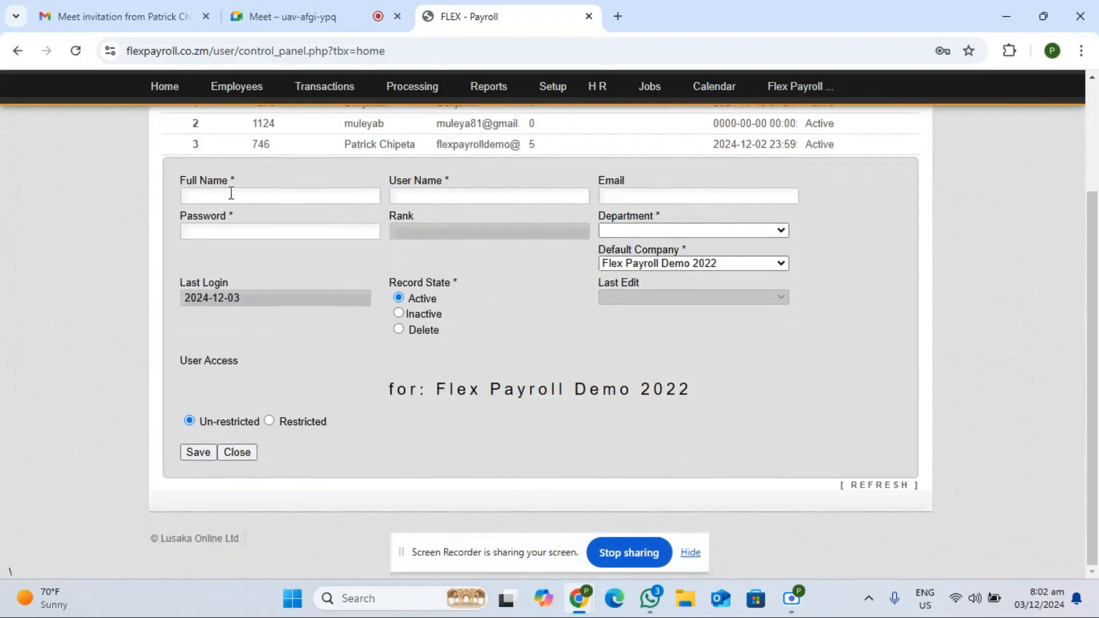
pyautogui.click(232, 194)
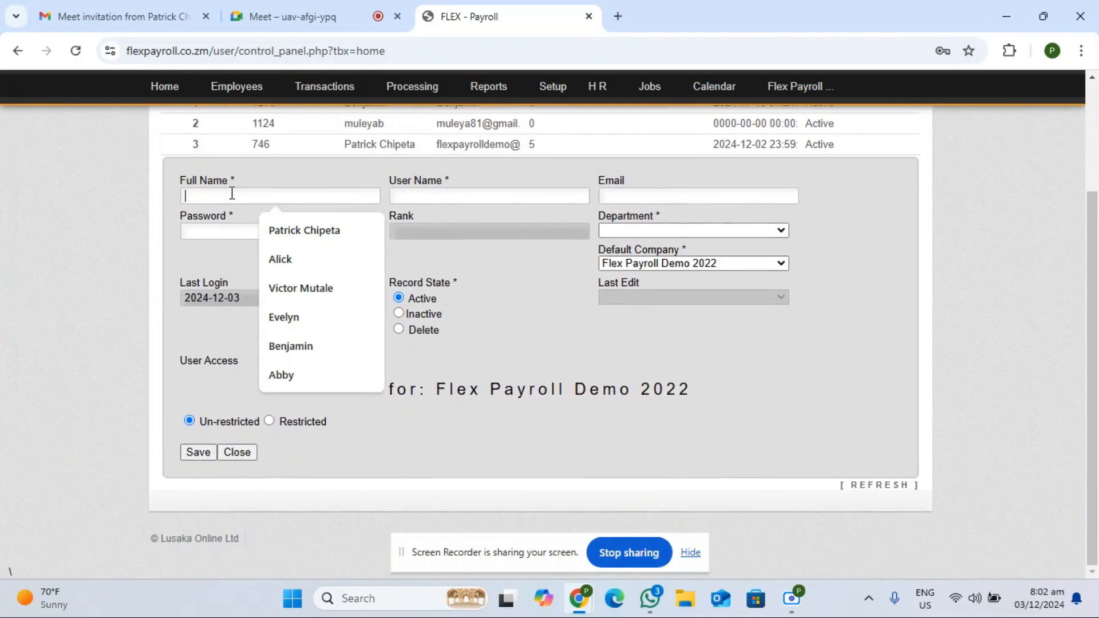
pyautogui.click(471, 196)
pyautogui.click(632, 197)
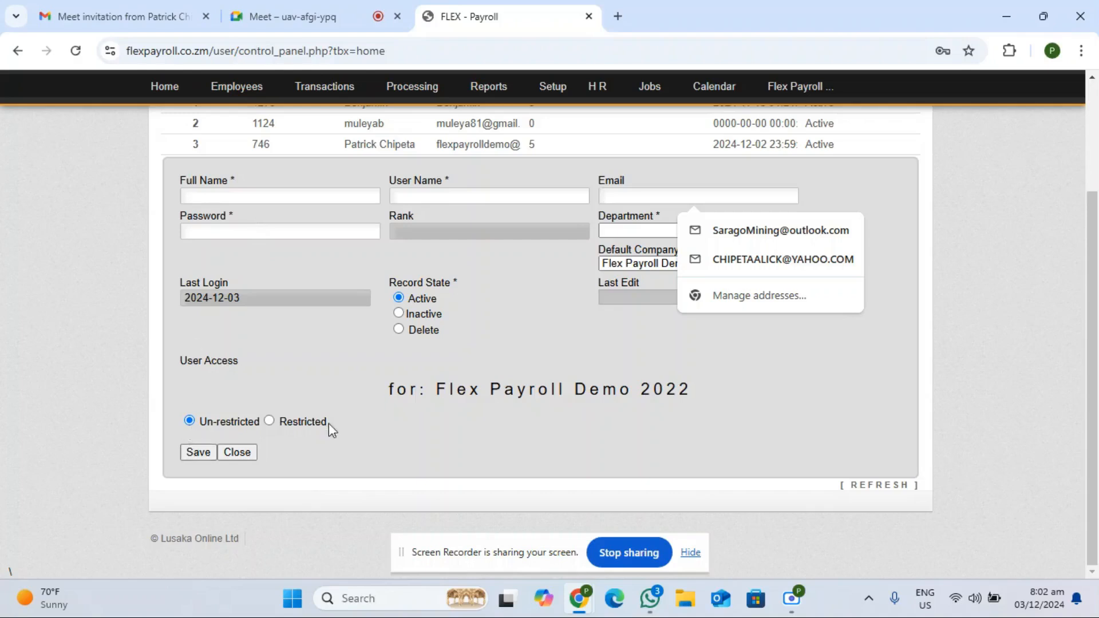
pyautogui.click(268, 421)
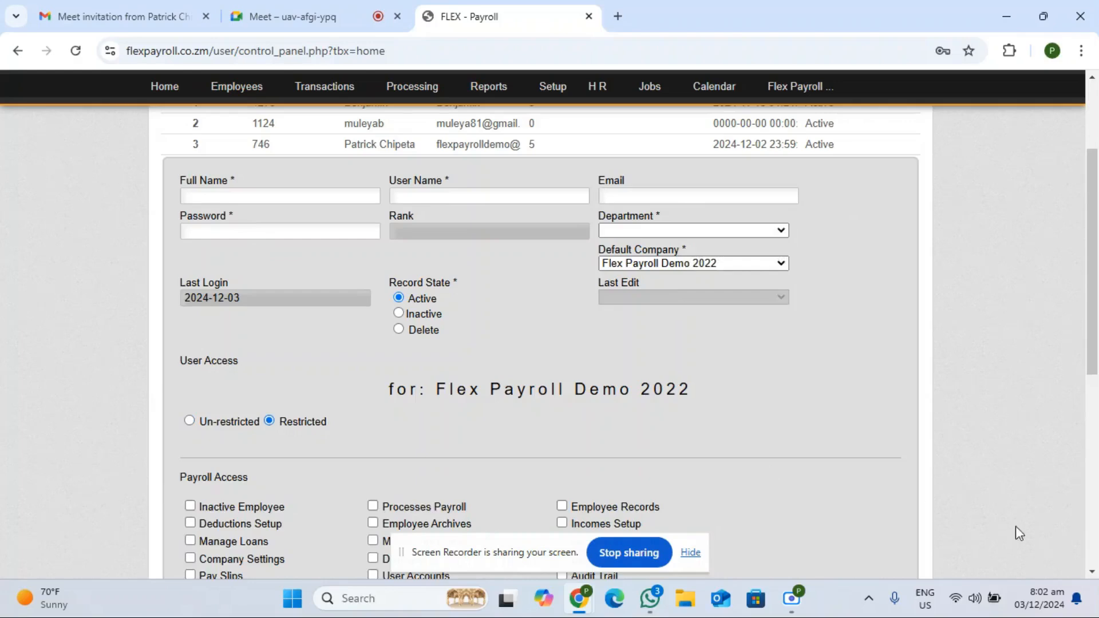
pyautogui.click(1092, 571)
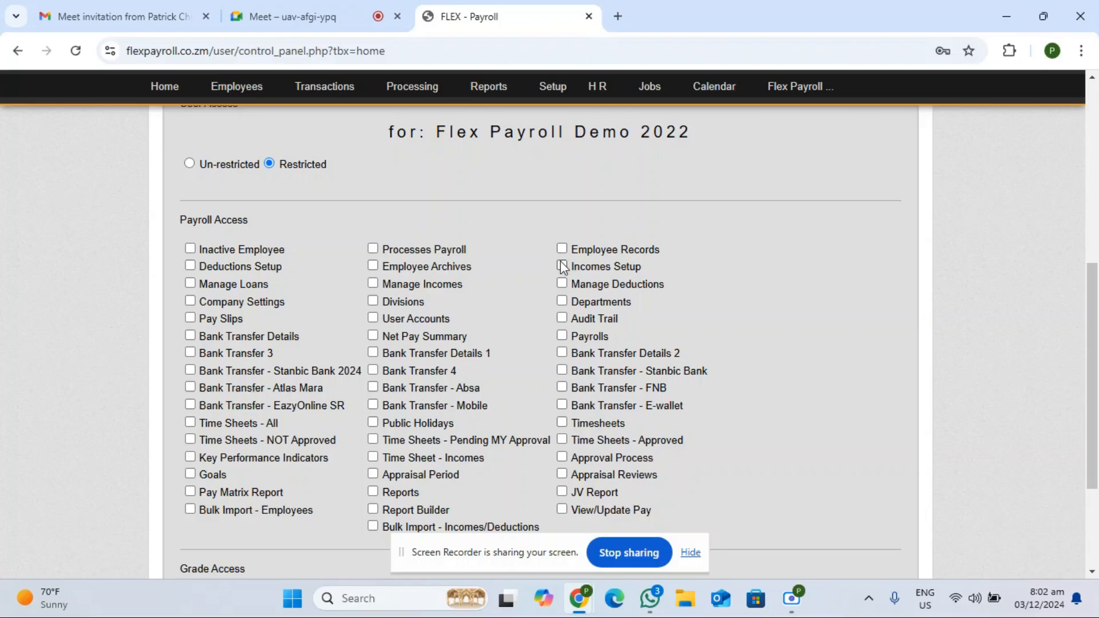
# Open the Audit Trail and review its most recent entries.
pyautogui.moveTo(783, 97)
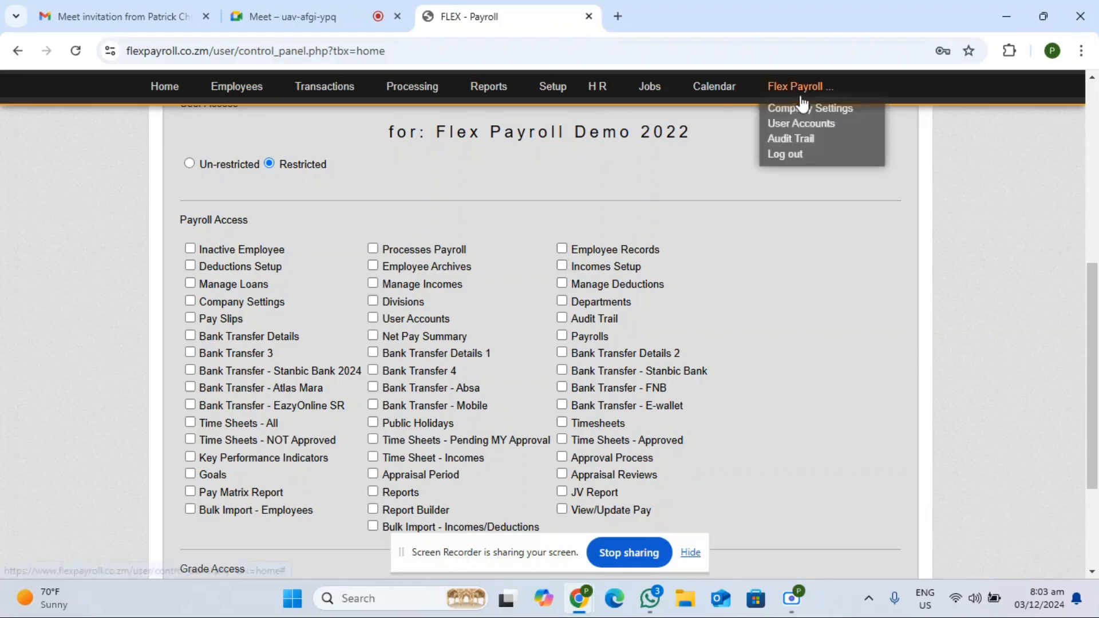
pyautogui.click(800, 148)
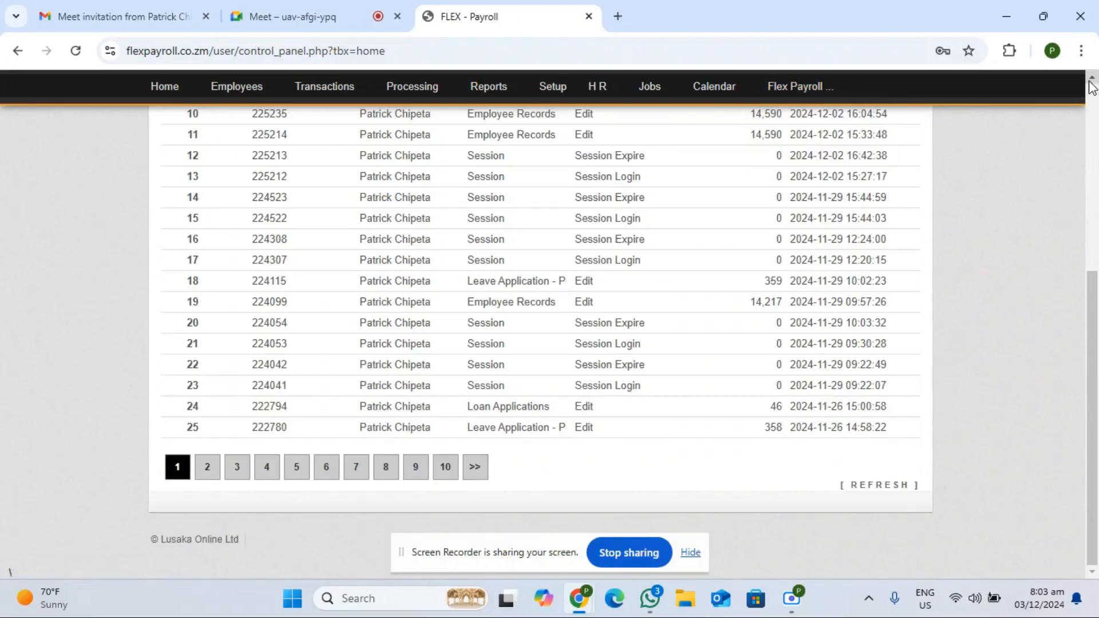
pyautogui.scroll(5, 1083, 96)
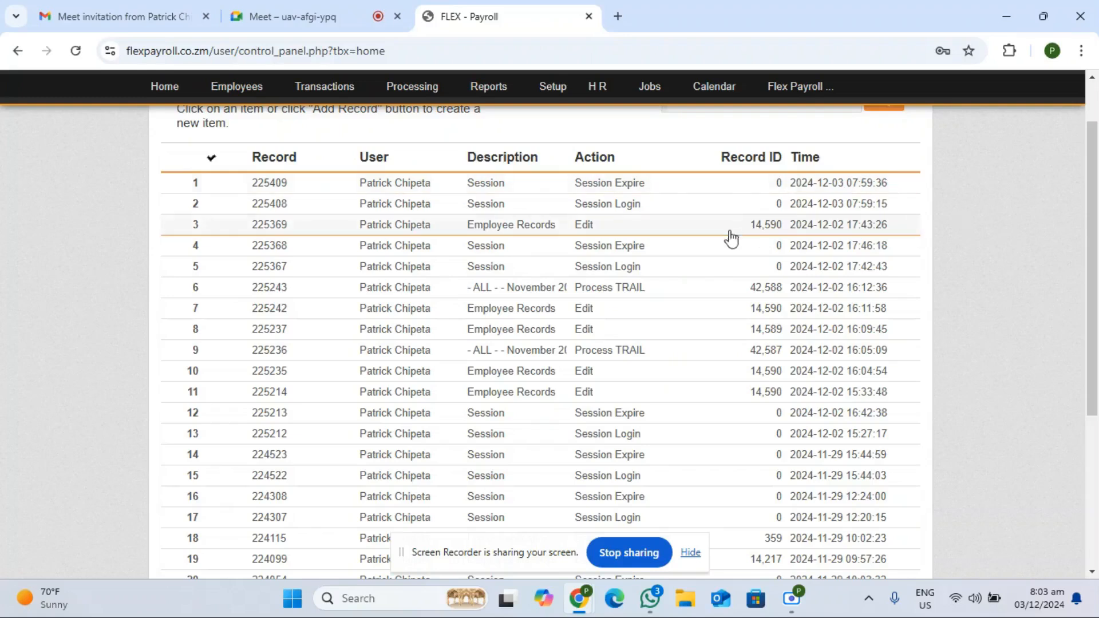
# Open the Incomes Setup list and start a new income record.
pyautogui.moveTo(543, 93)
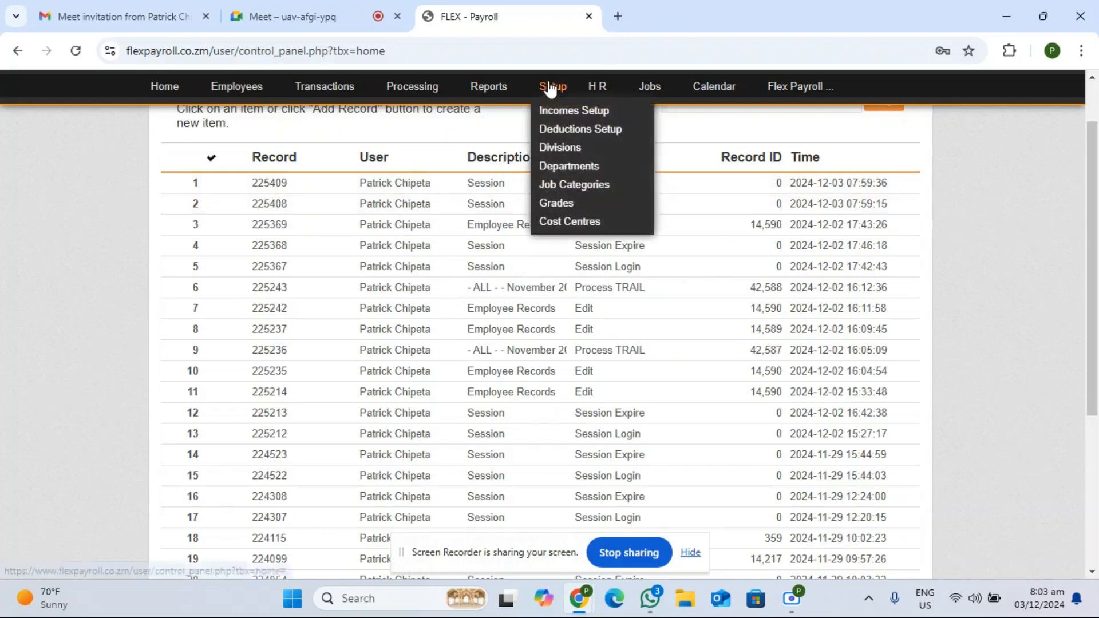
pyautogui.click(560, 114)
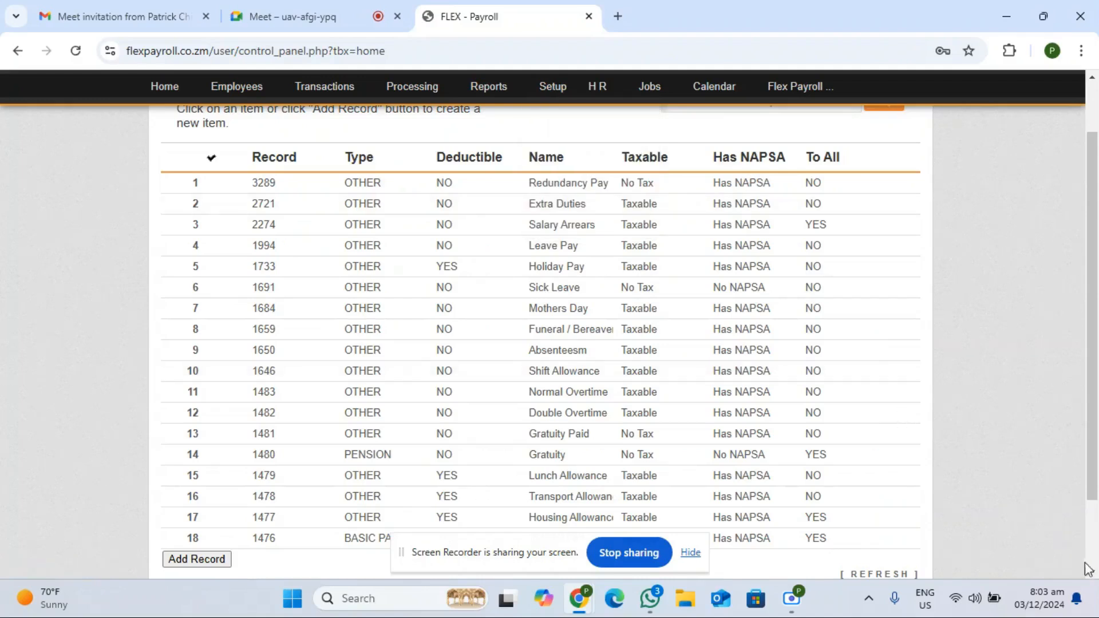
pyautogui.scroll(-2, 1088, 570)
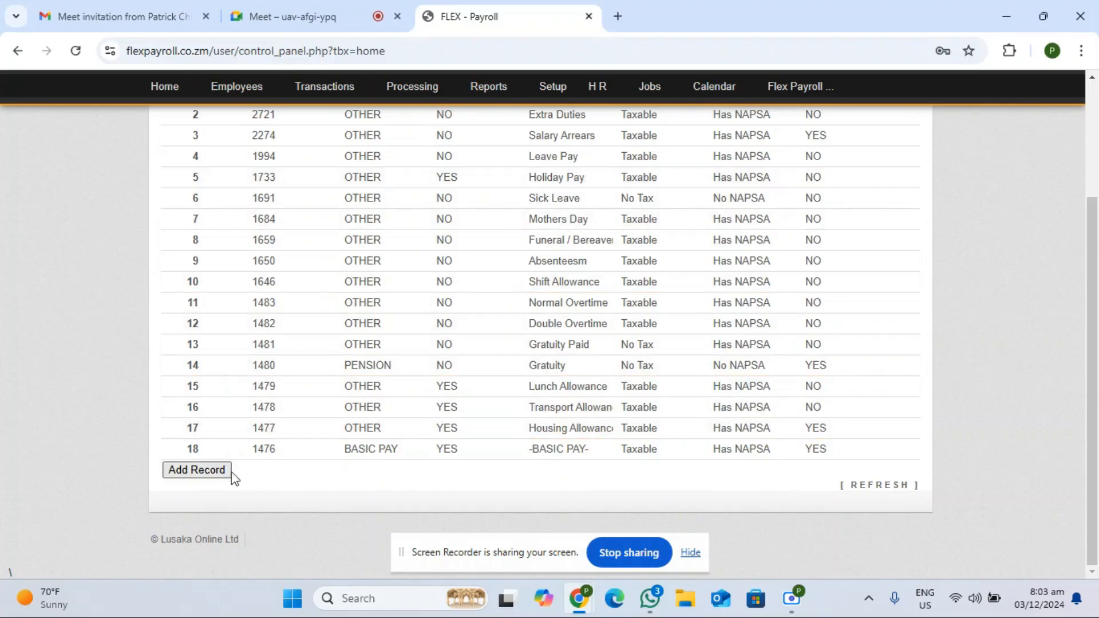
pyautogui.click(196, 470)
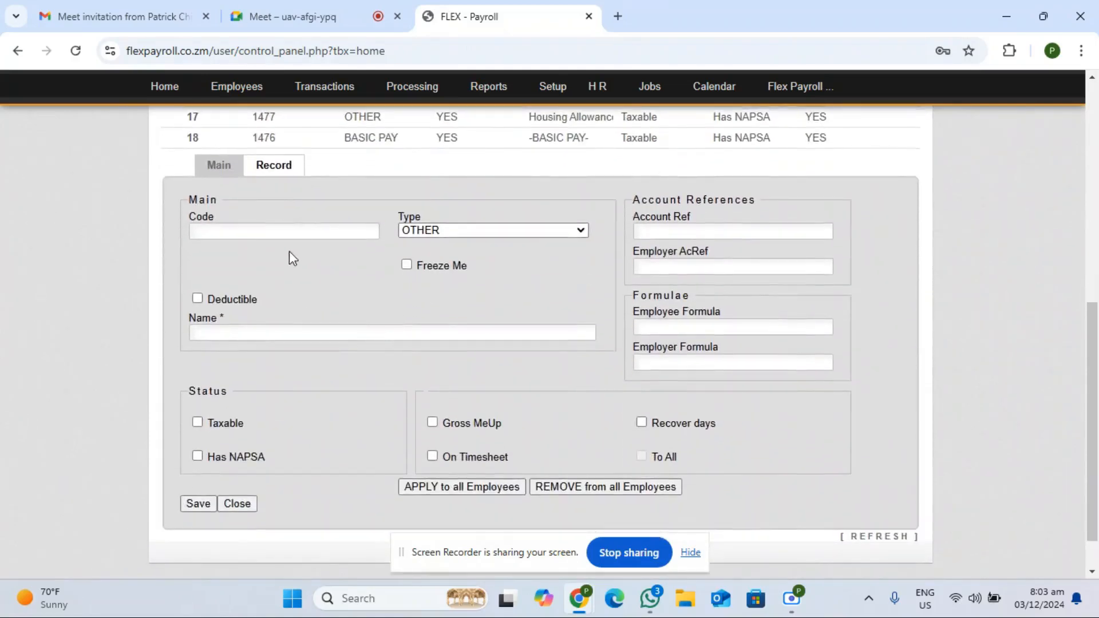
# Enter HA as the income's code, mark it Deductible and name it Housing Allowance.
pyautogui.click(286, 231)
pyautogui.click(289, 269)
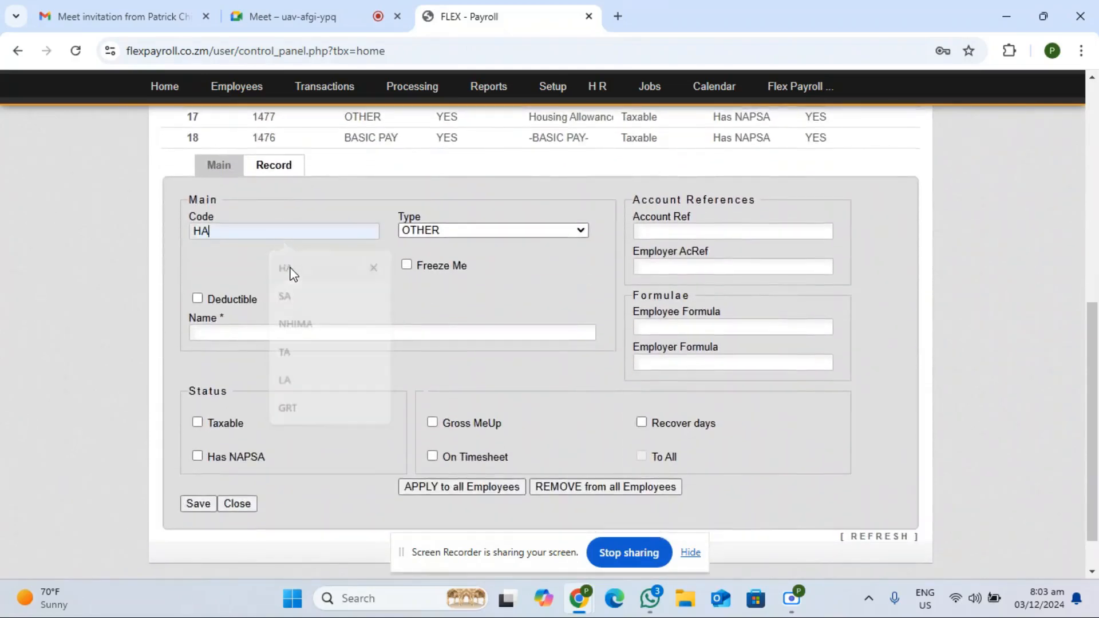
pyautogui.click(276, 334)
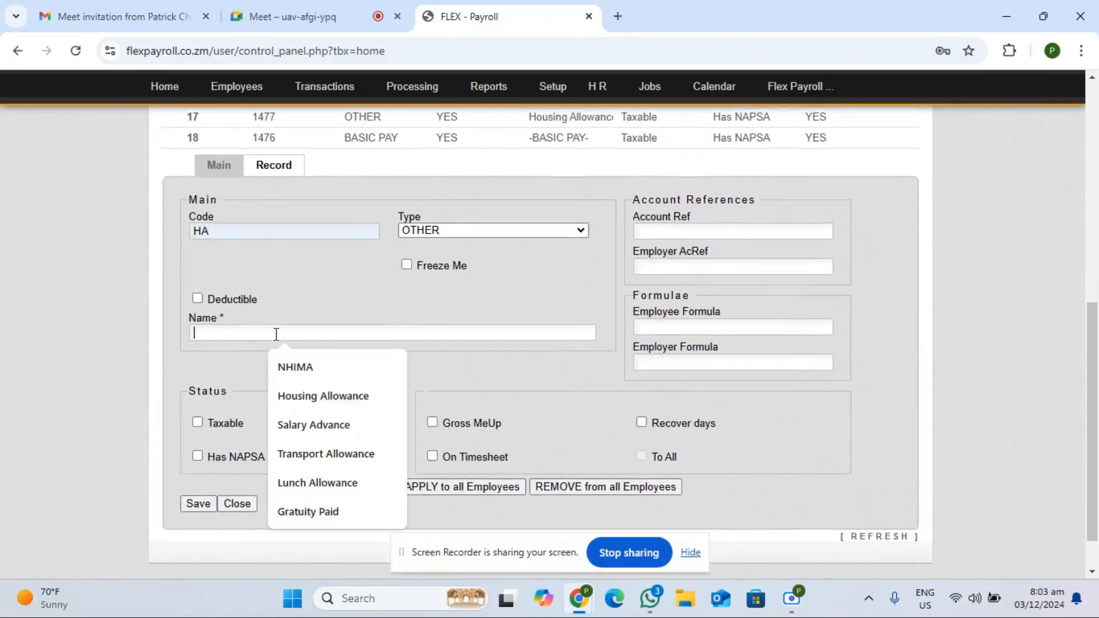
pyautogui.click(297, 404)
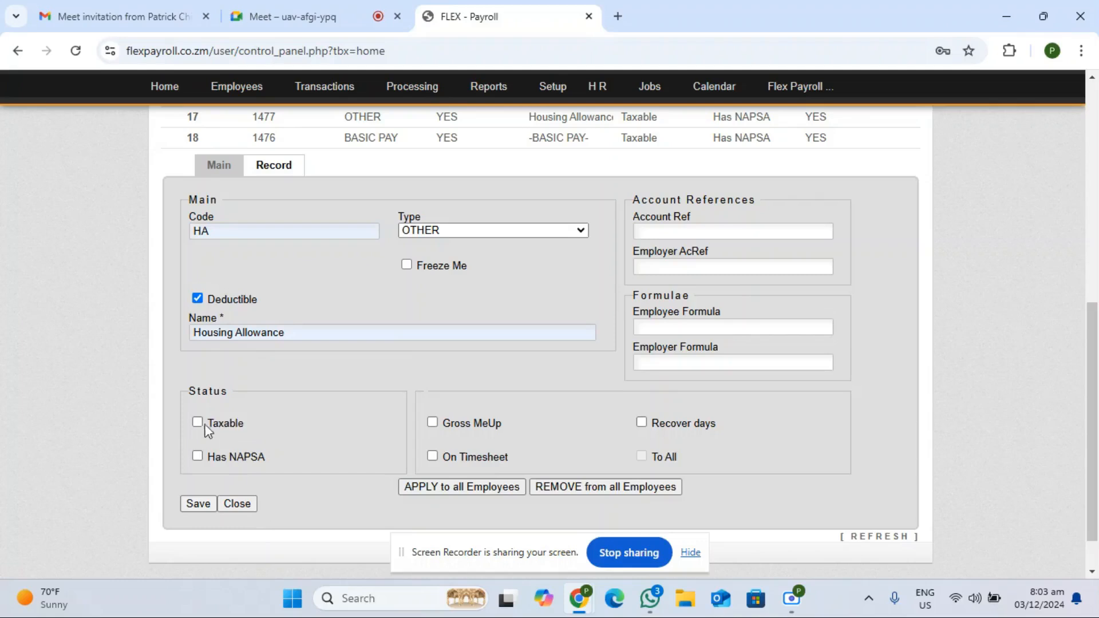
# Enable Taxable, Has NAPSA and Recover days, set the employee formula to BASICPAY * .30, and close the income record without saving.
pyautogui.click(197, 457)
pyautogui.click(672, 328)
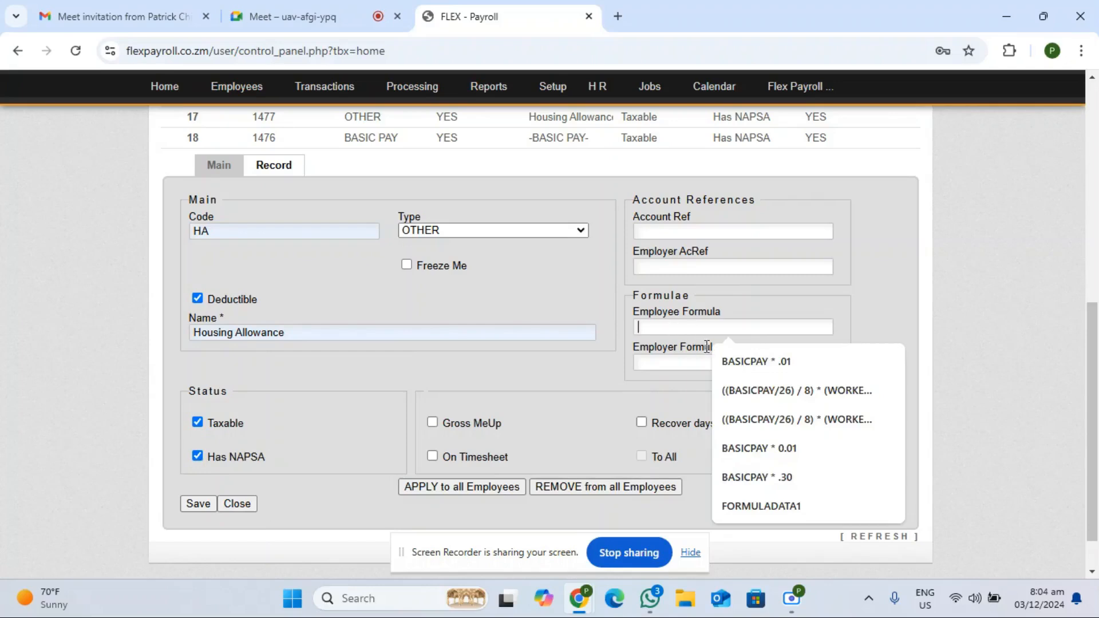
pyautogui.click(774, 479)
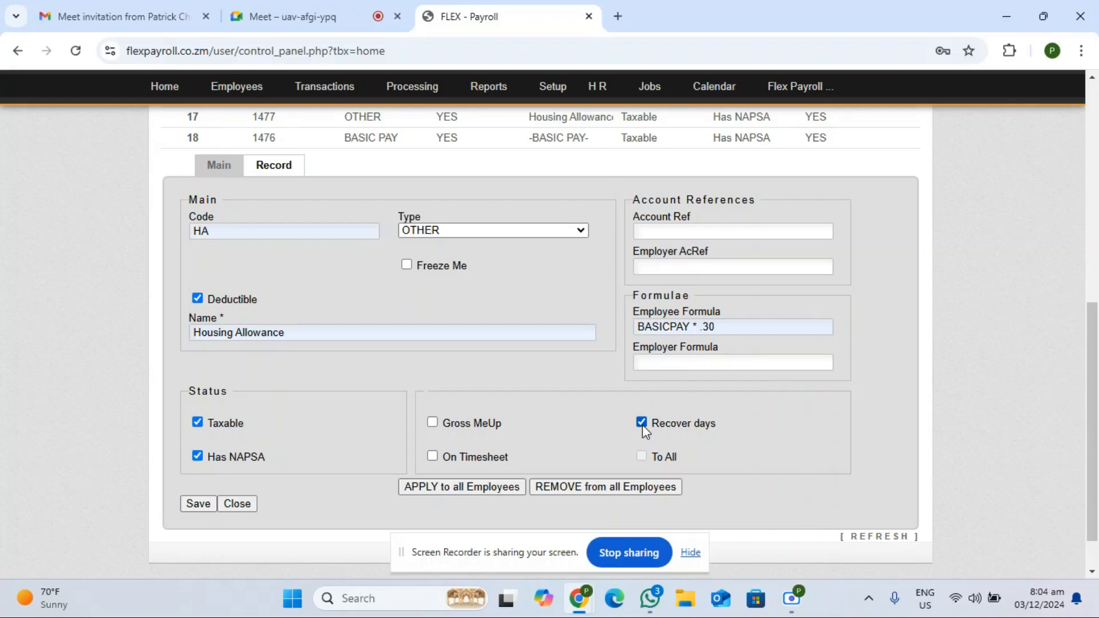
pyautogui.click(237, 505)
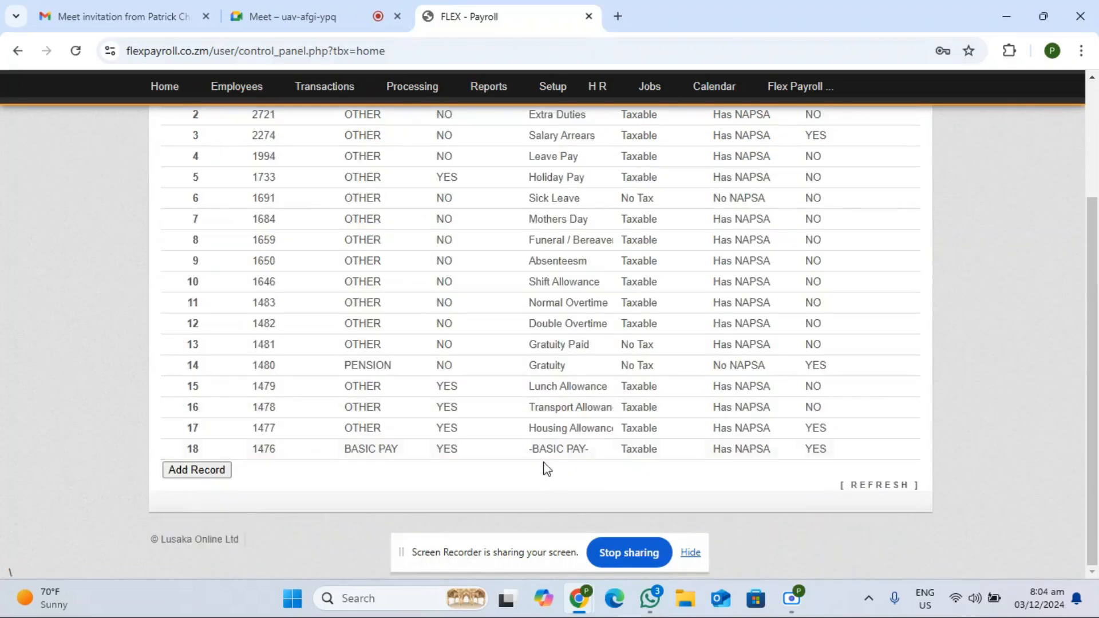
# Review the settings and formulas of the Transport Allowance and Normal Overtime incomes, returning to the incomes list.
pyautogui.click(548, 411)
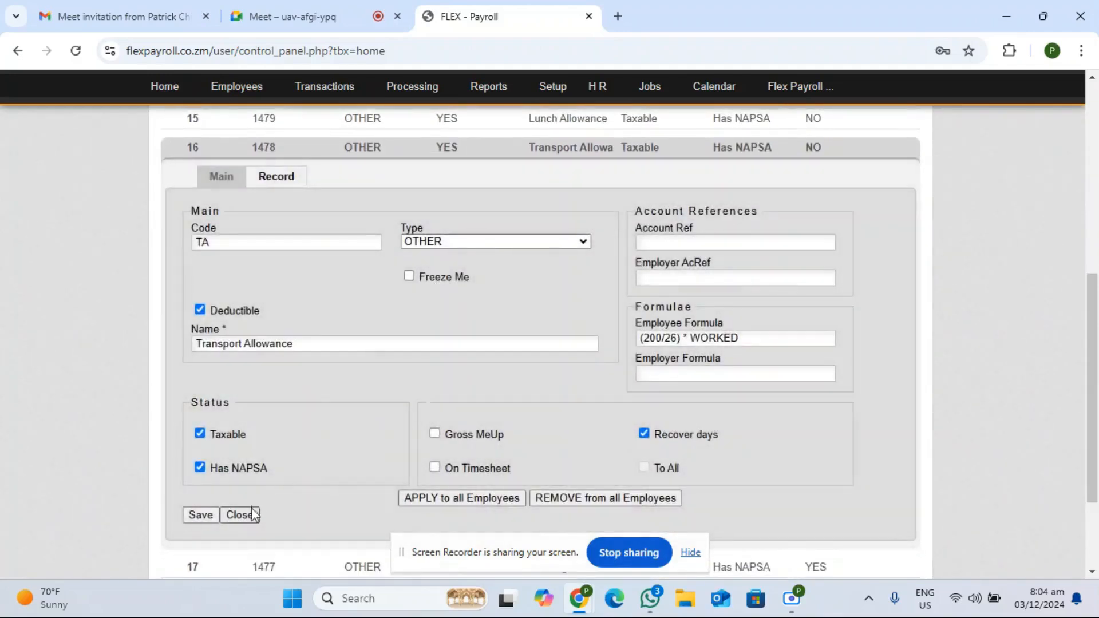
pyautogui.click(252, 514)
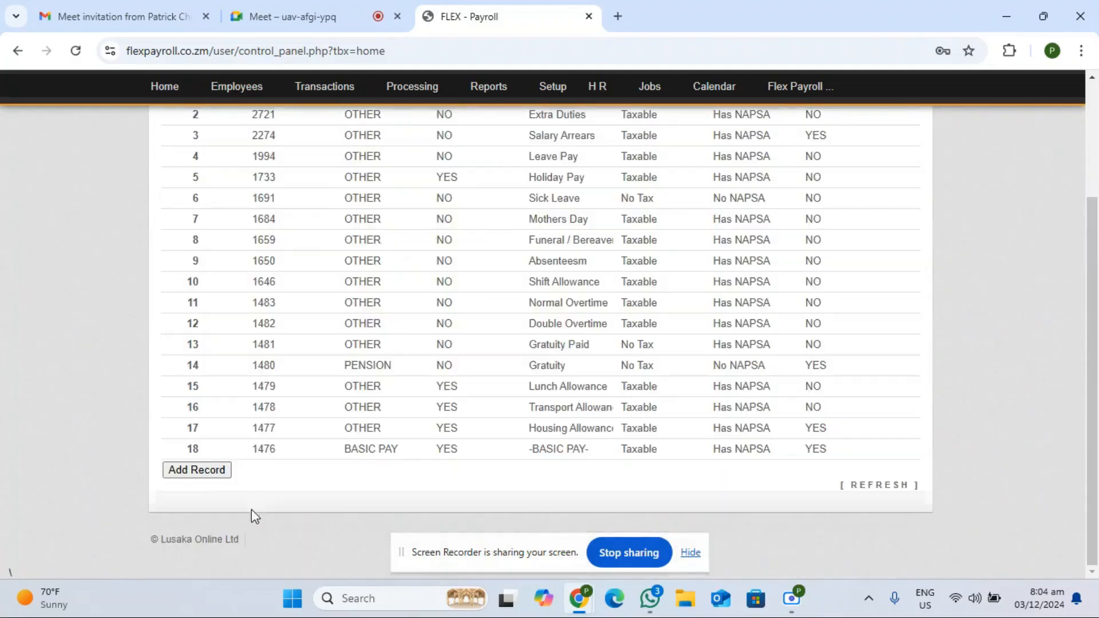
pyautogui.click(558, 303)
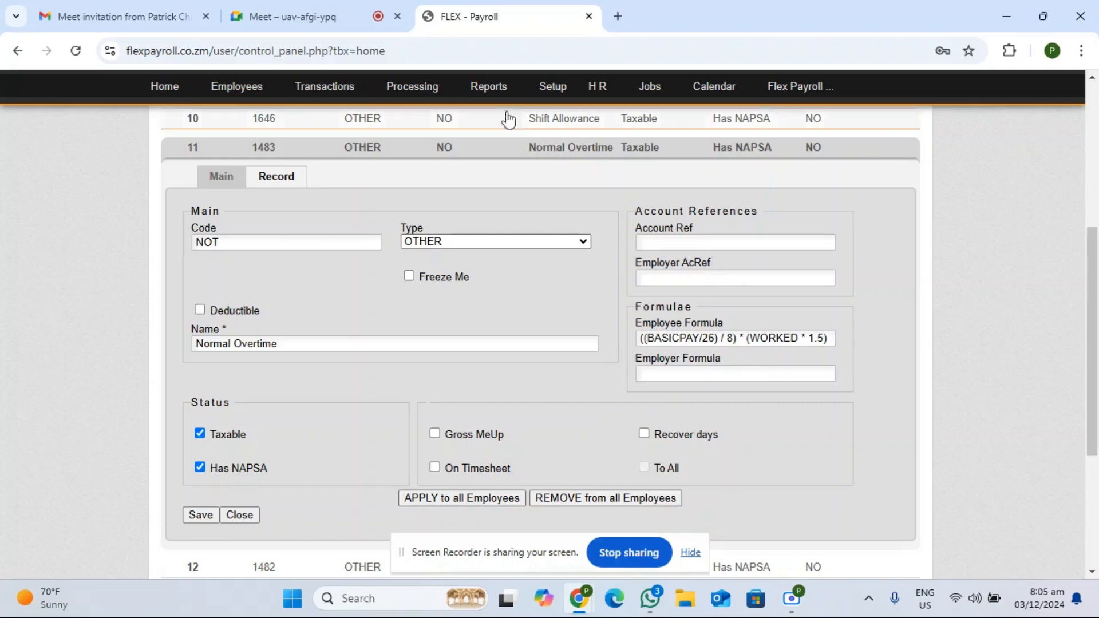
pyautogui.moveTo(488, 92)
pyautogui.moveTo(551, 92)
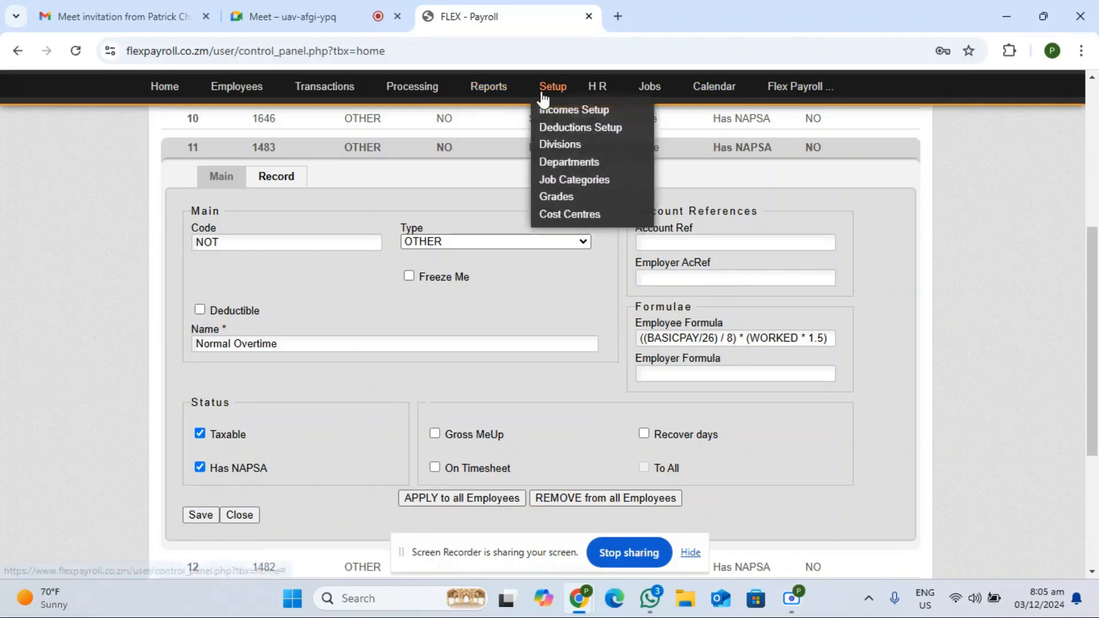
pyautogui.click(548, 115)
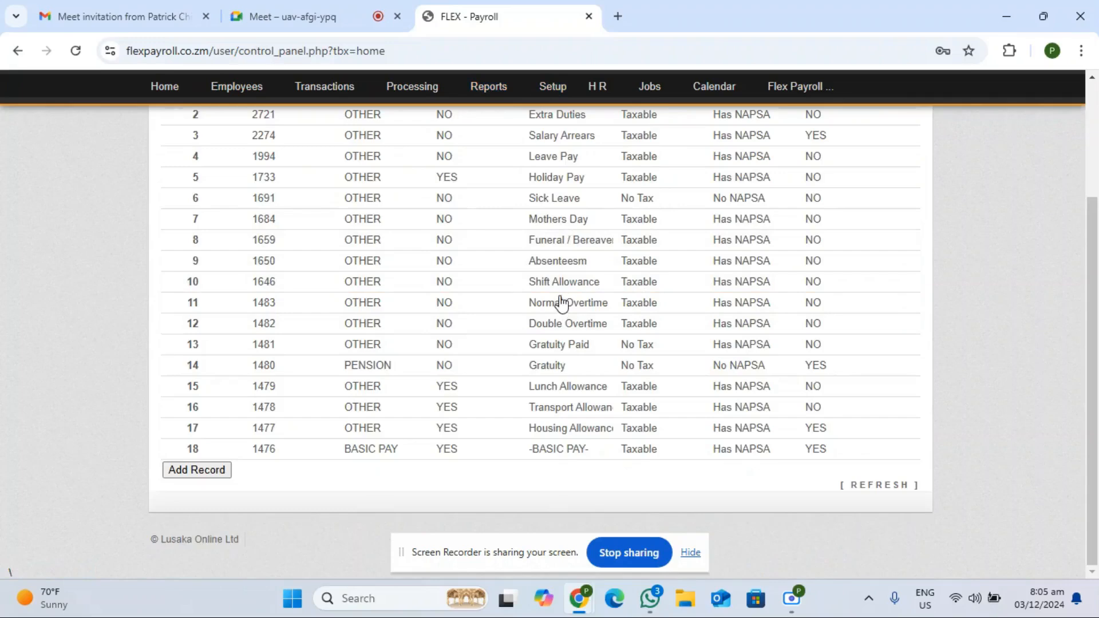
# Review the settings and formulas of the Double Overtime income and the pension-type Gratuity income.
pyautogui.click(560, 324)
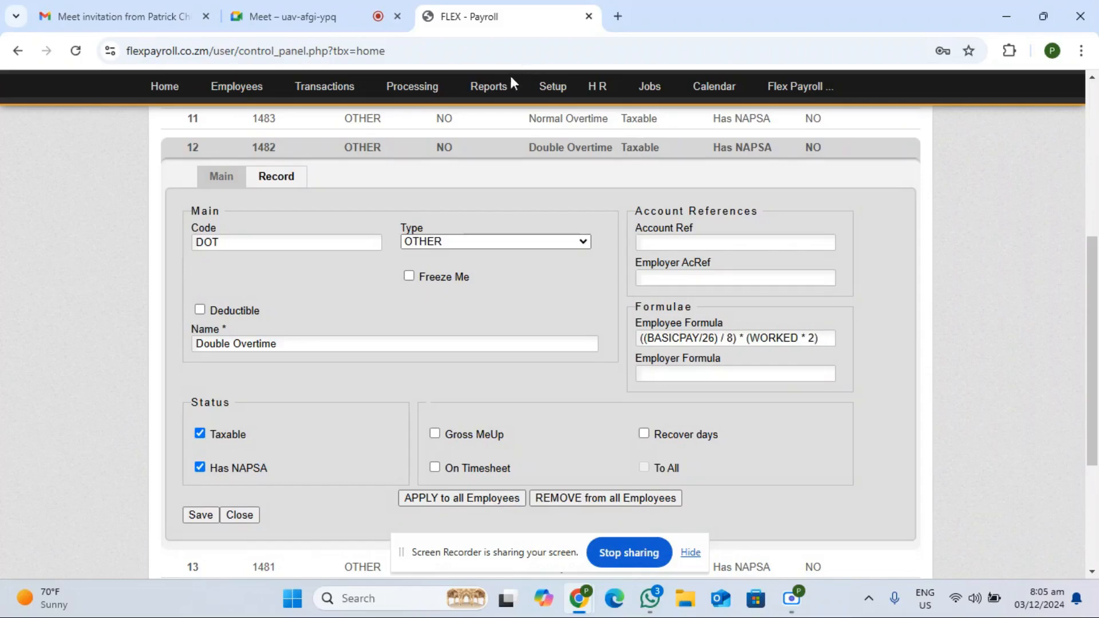
pyautogui.moveTo(551, 86)
pyautogui.click(553, 114)
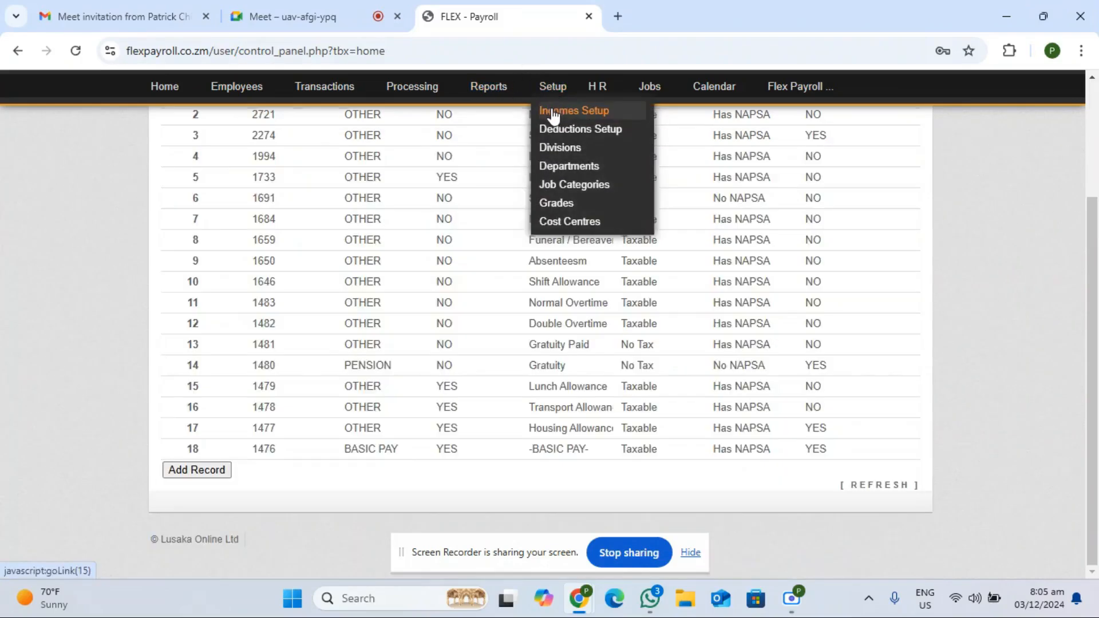
pyautogui.click(438, 369)
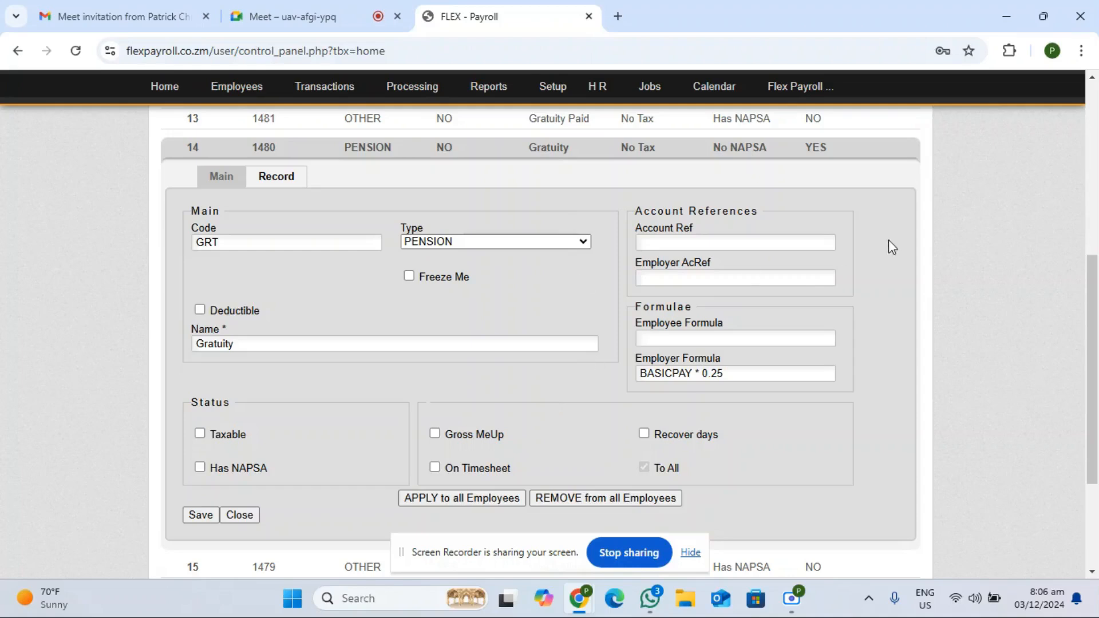
# Open the Deductions Setup list and start a new deduction record.
pyautogui.moveTo(548, 89)
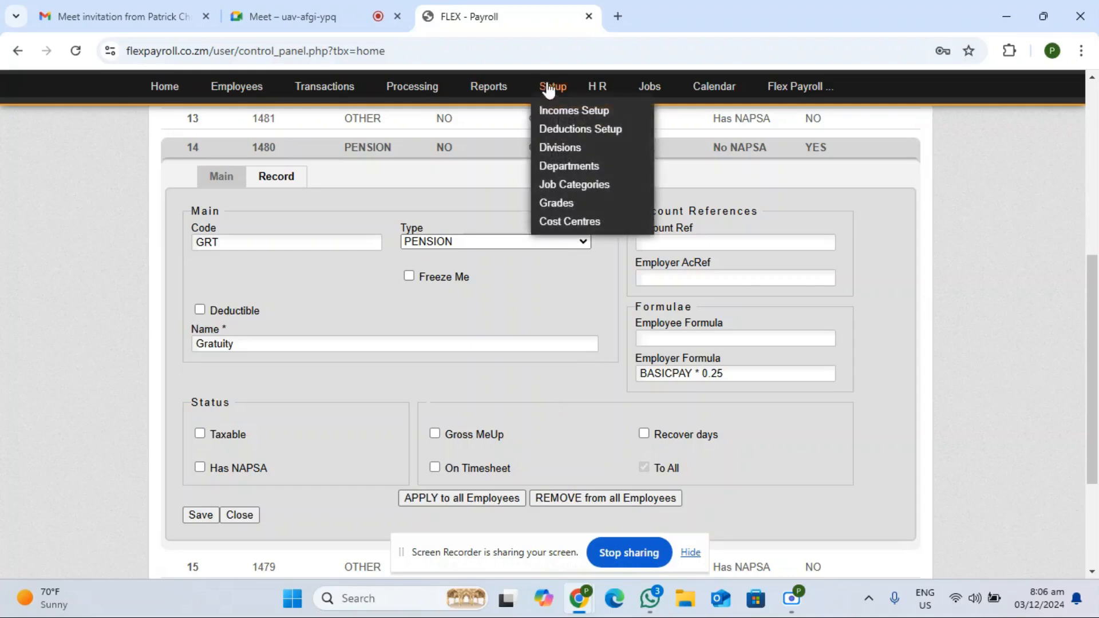
pyautogui.click(560, 133)
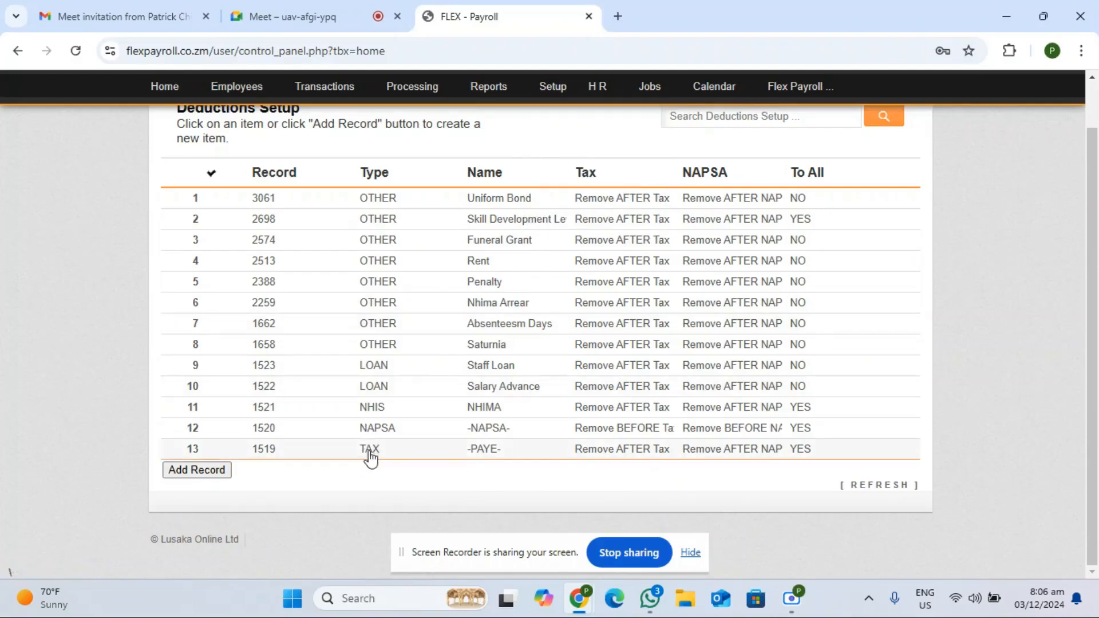
pyautogui.click(195, 471)
pyautogui.scroll(-5, 193, 471)
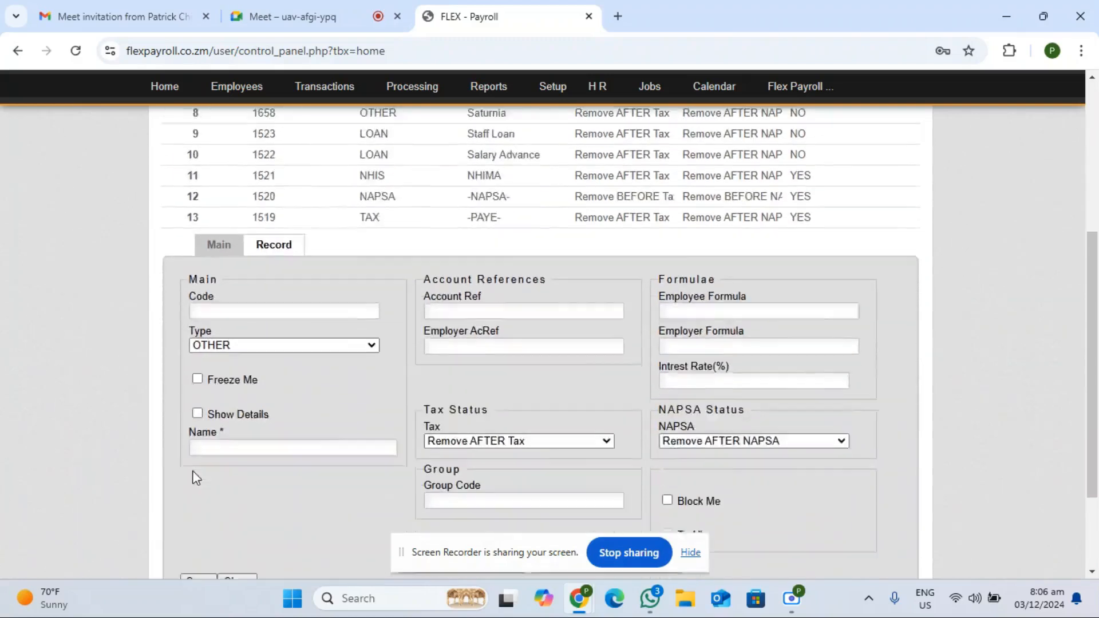
# Set the new deduction's code to NHIMA, its type to NHIS and its name to NHIMA.
pyautogui.click(258, 235)
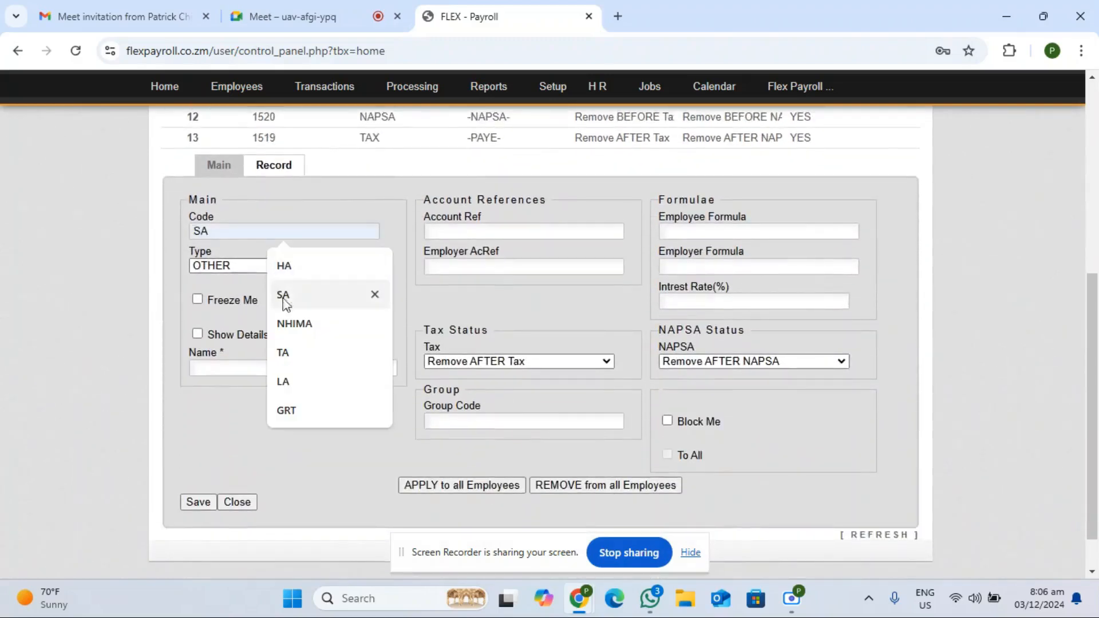
pyautogui.click(293, 321)
pyautogui.click(270, 266)
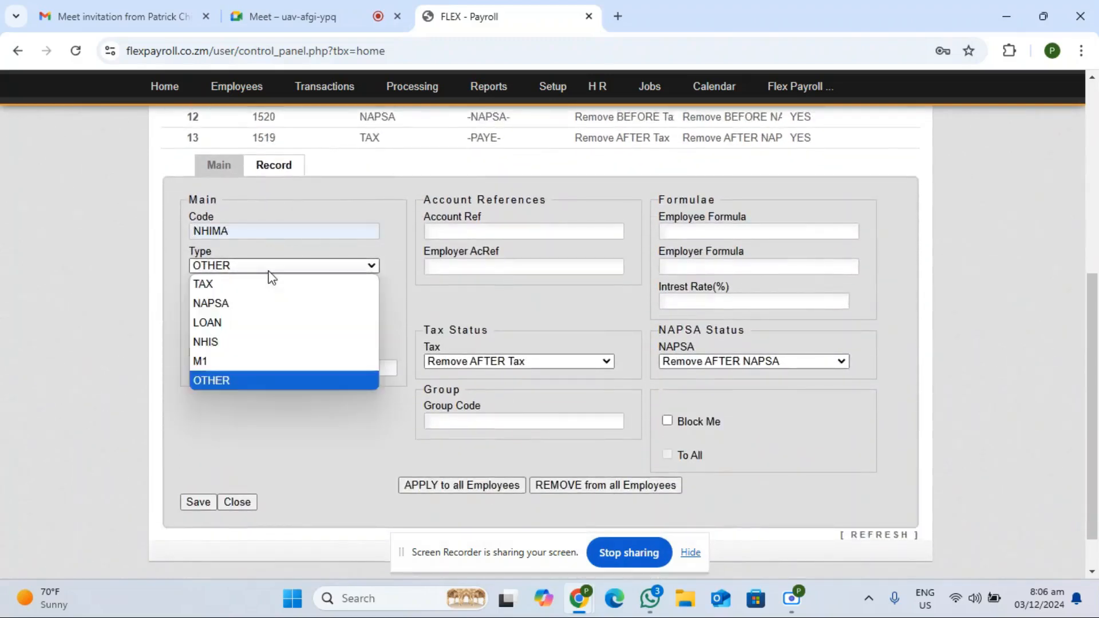
pyautogui.click(209, 348)
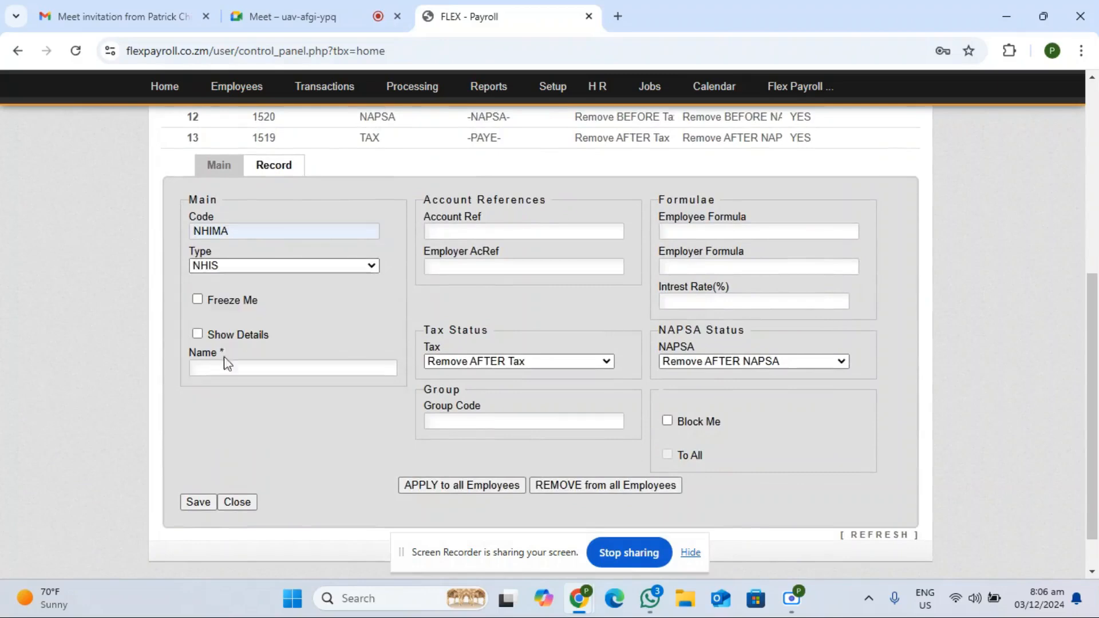
pyautogui.click(226, 366)
pyautogui.write('n')
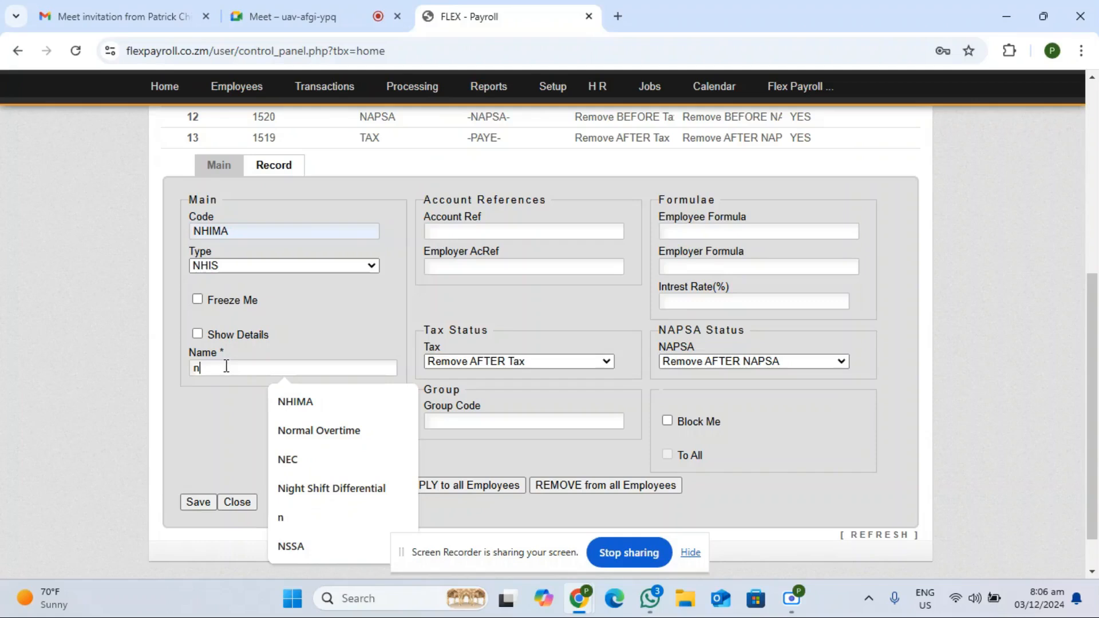
pyautogui.click(282, 403)
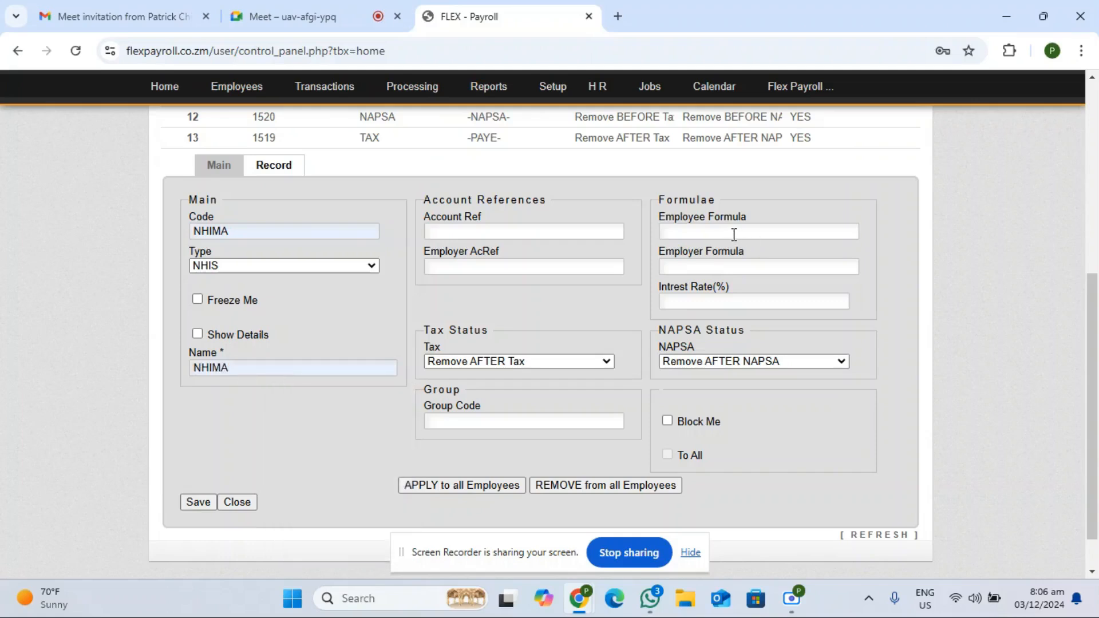
# Set both the employee and employer formulas to BASICPAY * .01, and close the deduction record without saving.
pyautogui.click(734, 234)
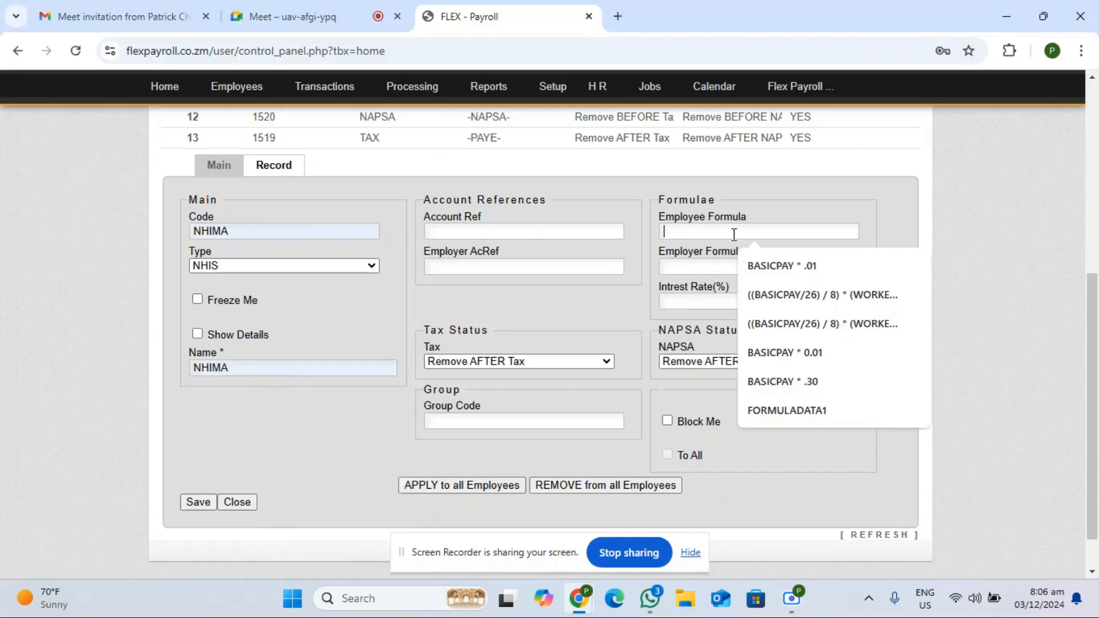
pyautogui.click(771, 269)
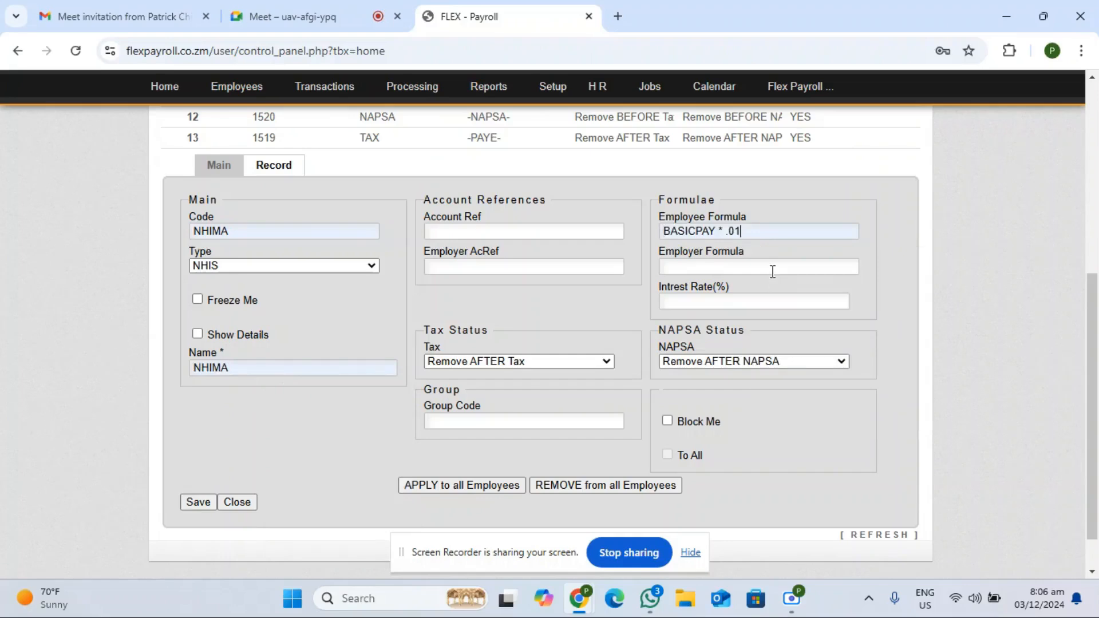
pyautogui.click(696, 268)
pyautogui.click(783, 303)
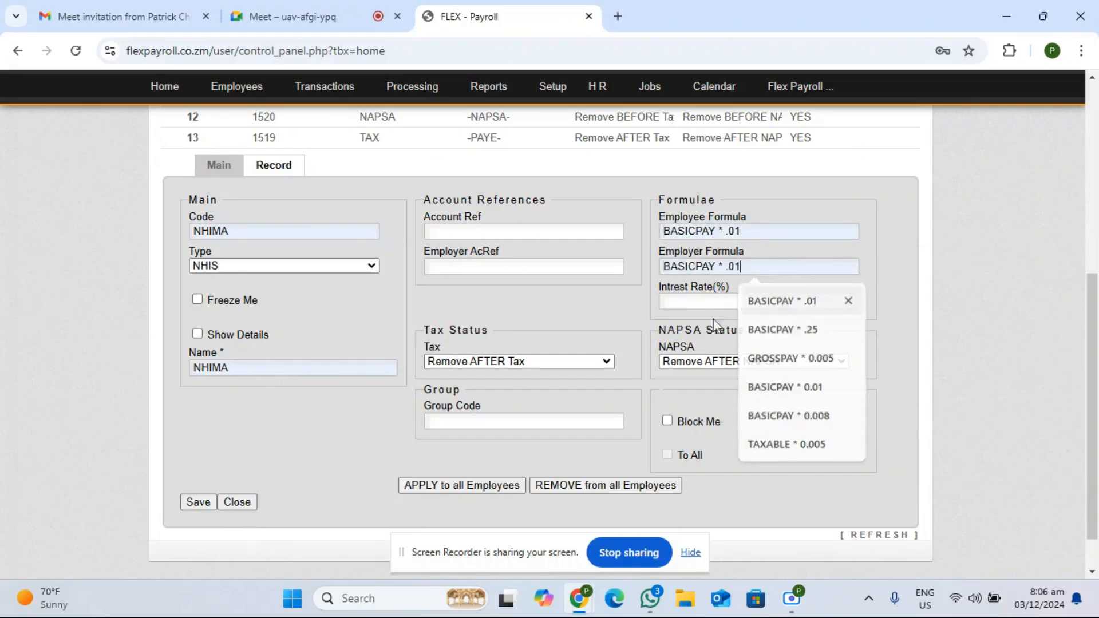
pyautogui.click(237, 502)
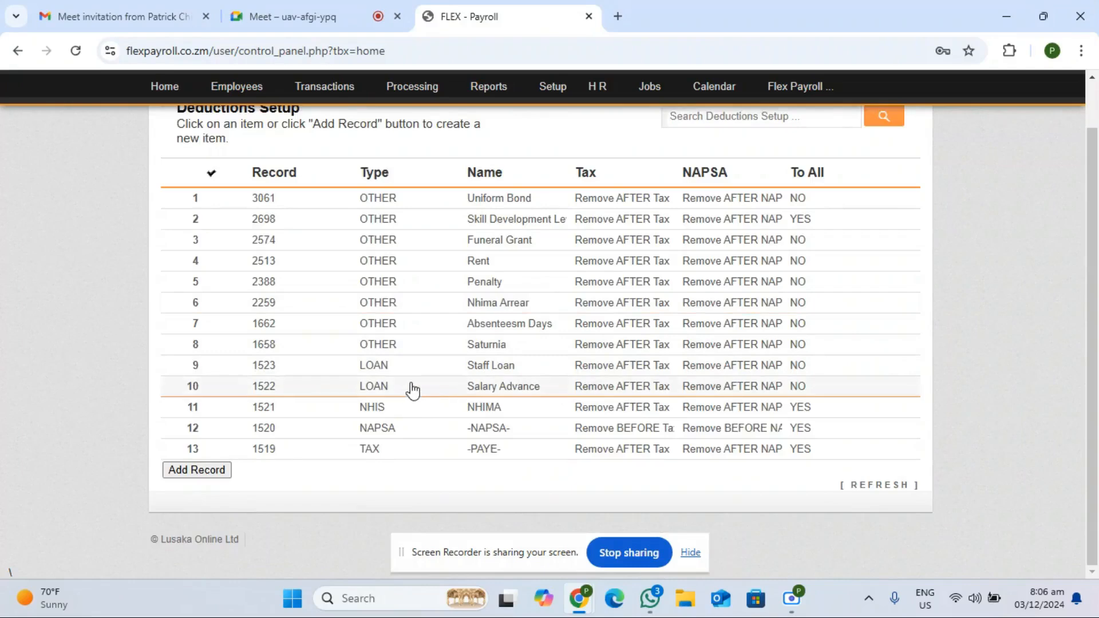
# Start another new deduction record and set its code to SA and its name to Salary Advance.
pyautogui.click(197, 470)
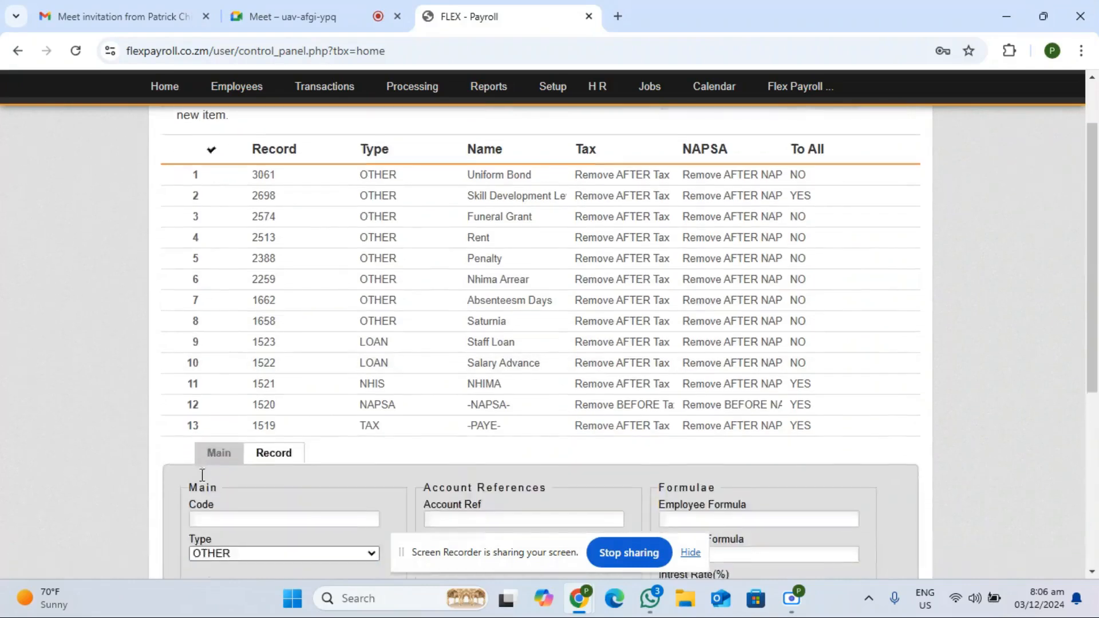
pyautogui.scroll(-1, 332, 329)
pyautogui.click(287, 231)
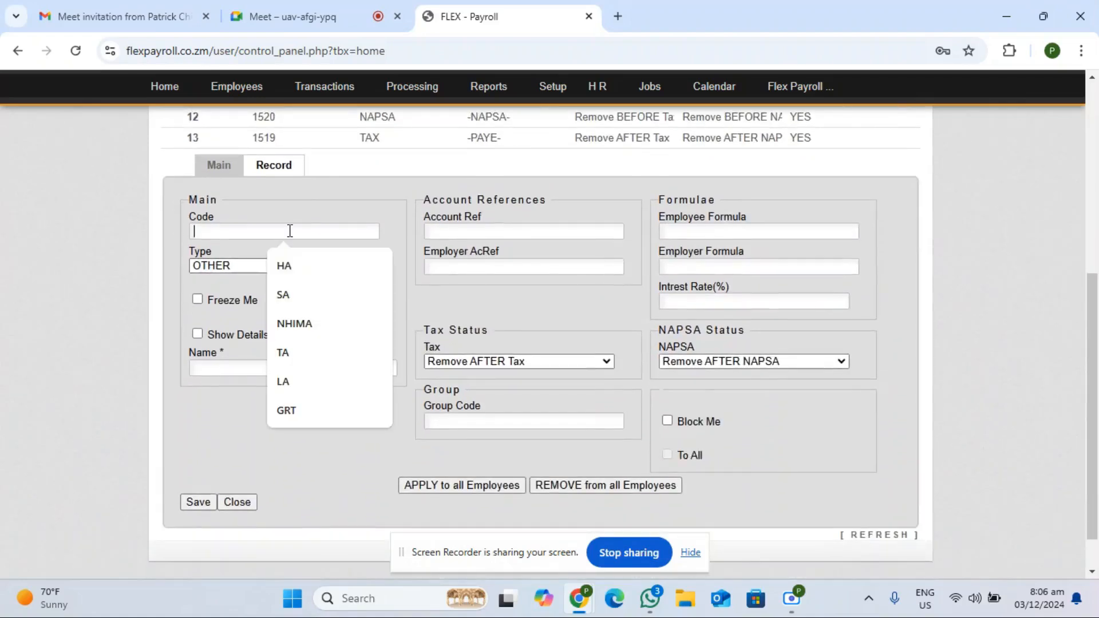
pyautogui.click(287, 295)
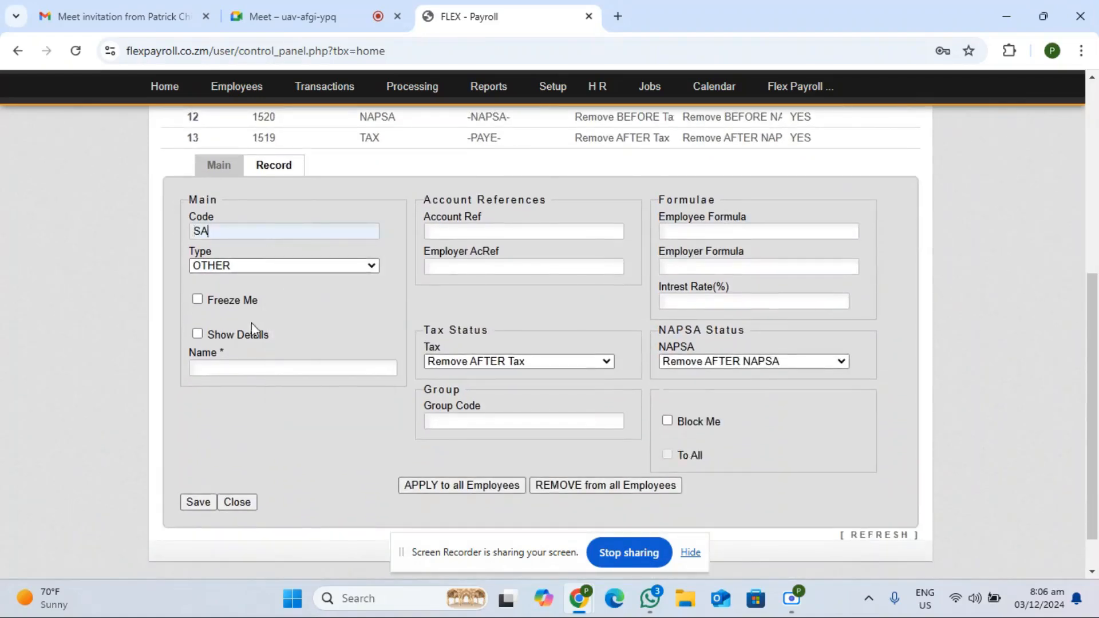
pyautogui.click(247, 365)
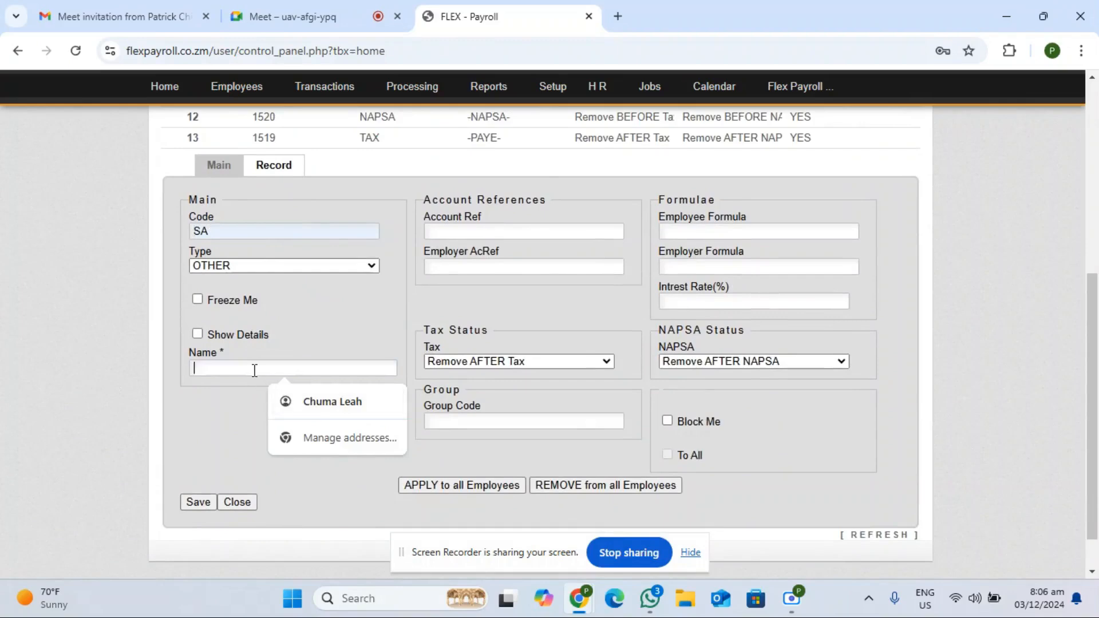
pyautogui.write('s')
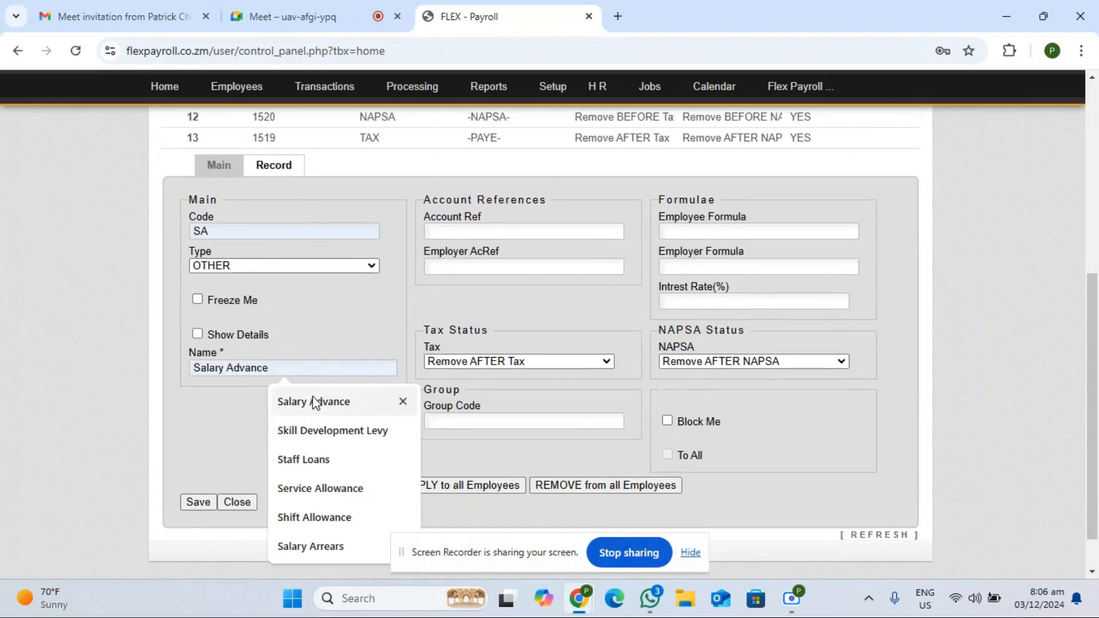
pyautogui.click(312, 400)
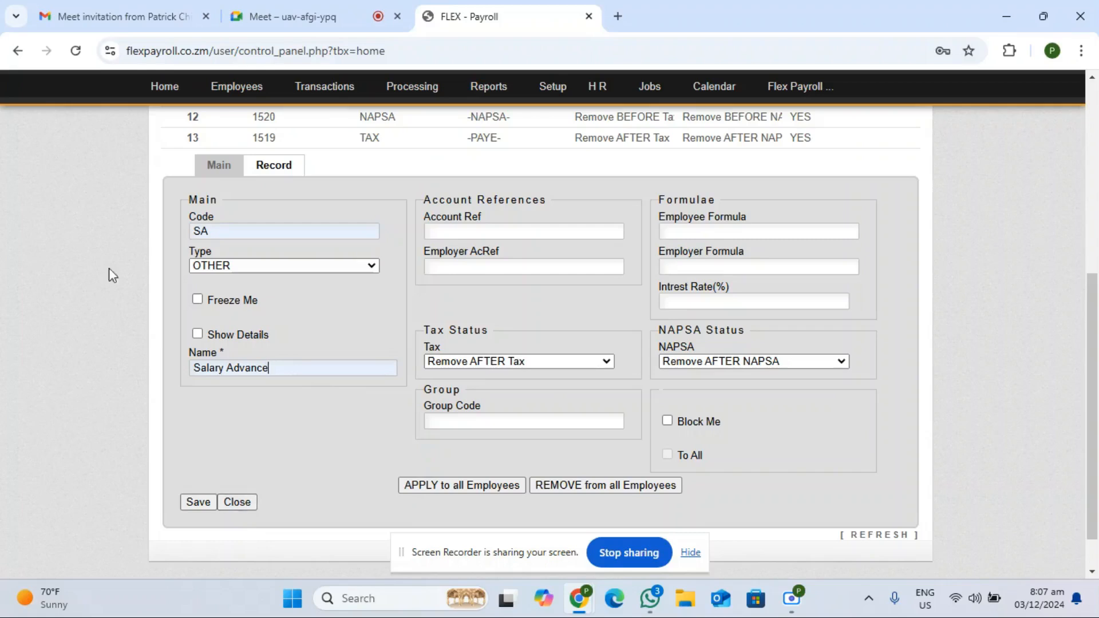
# Open the Employee Records list and look through the employees on its first page.
pyautogui.moveTo(227, 93)
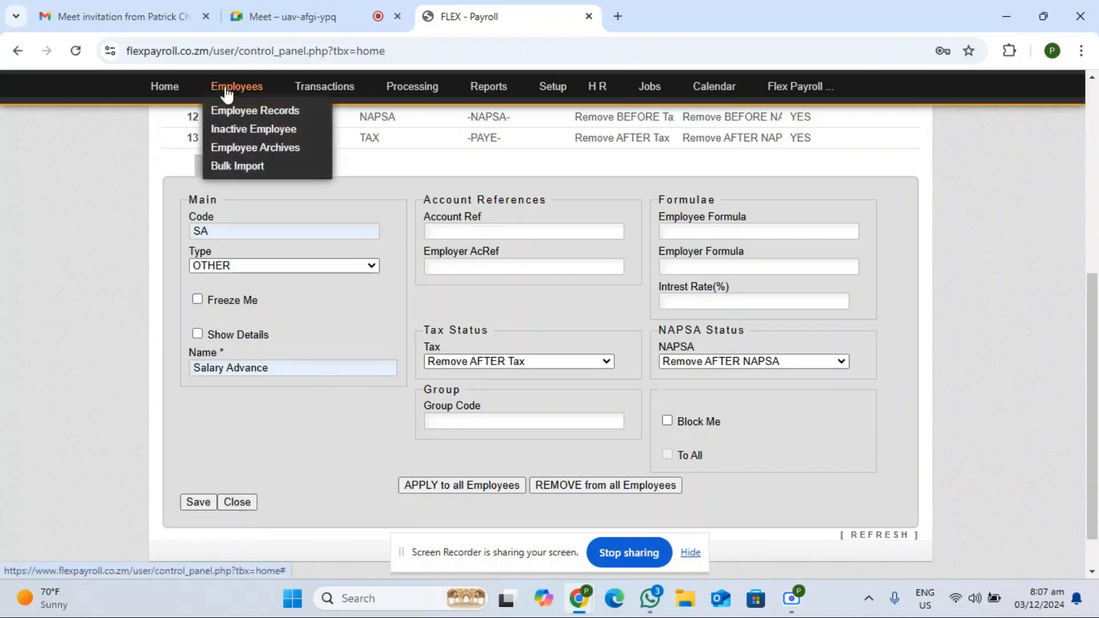
pyautogui.click(235, 118)
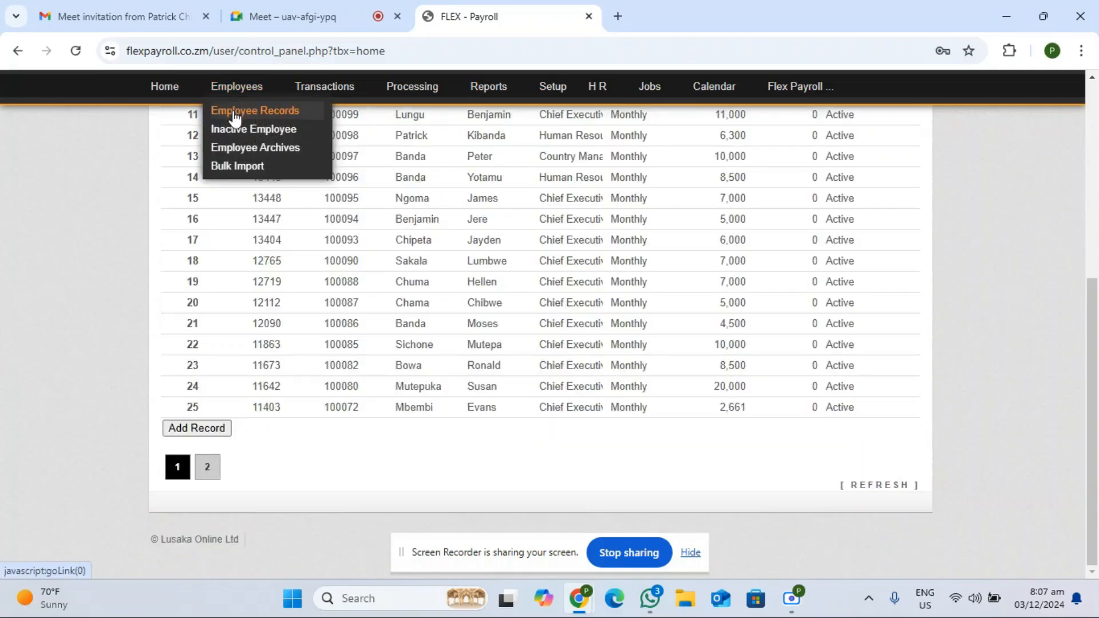
pyautogui.scroll(2, 1094, 85)
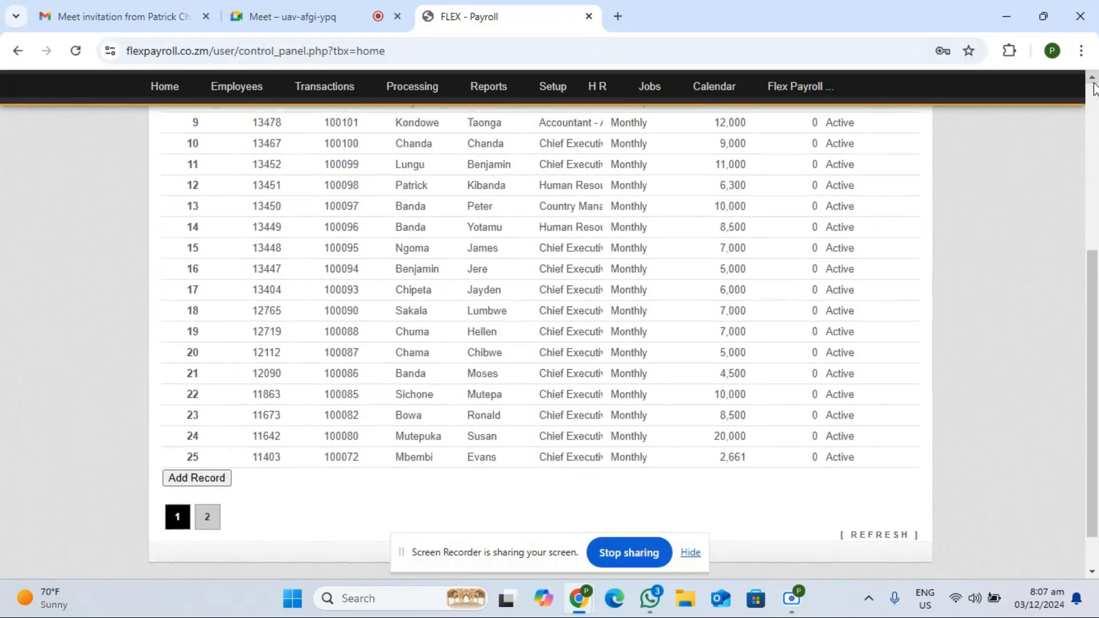
pyautogui.scroll(2, 1094, 86)
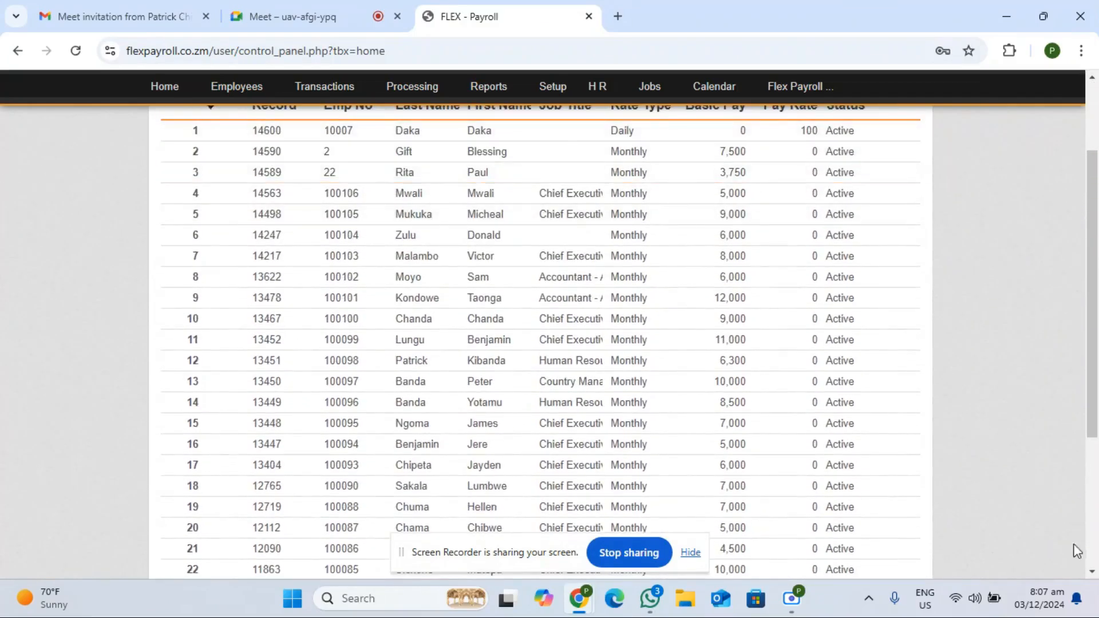
pyautogui.scroll(-4, 823, 513)
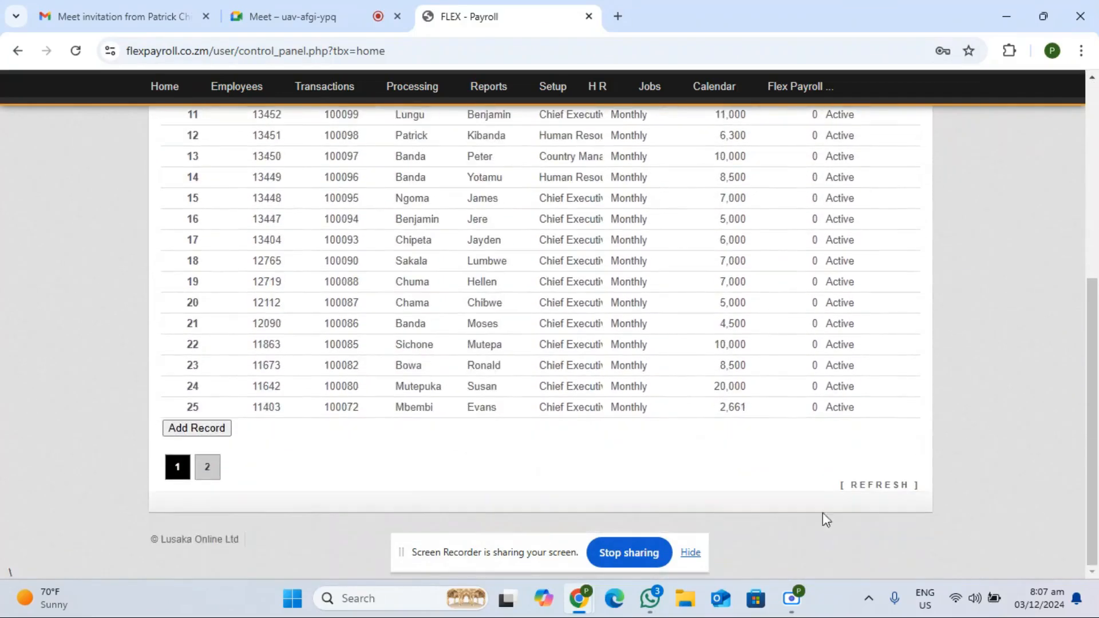
# Start a new employee record and look over its blank personal details form beneath the employee list.
pyautogui.click(196, 428)
pyautogui.scroll(-5, 211, 436)
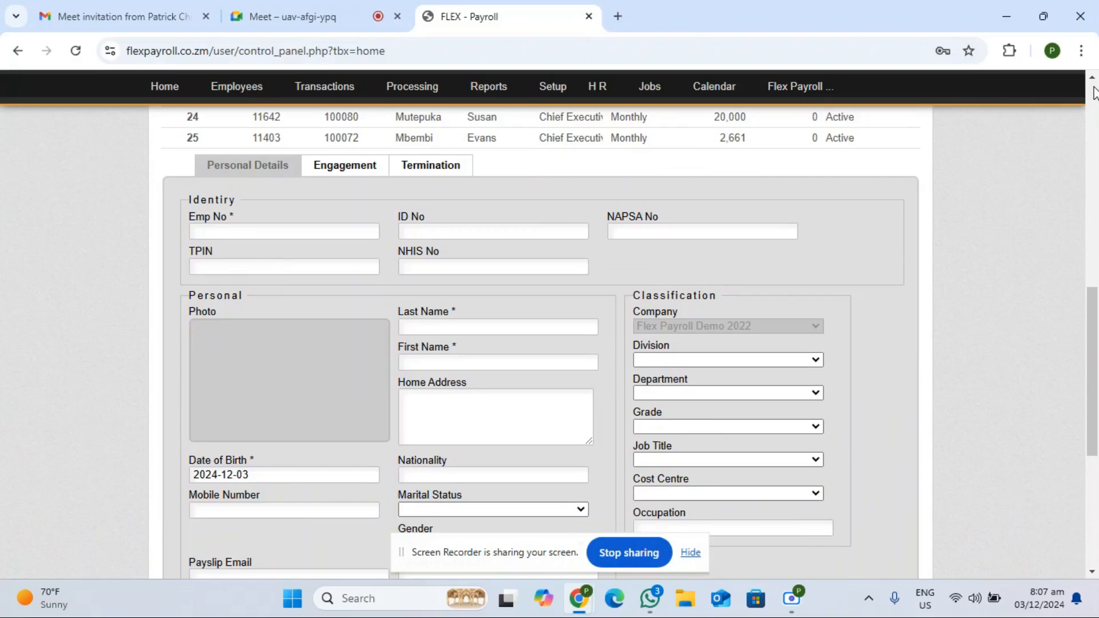
pyautogui.scroll(8, 1093, 83)
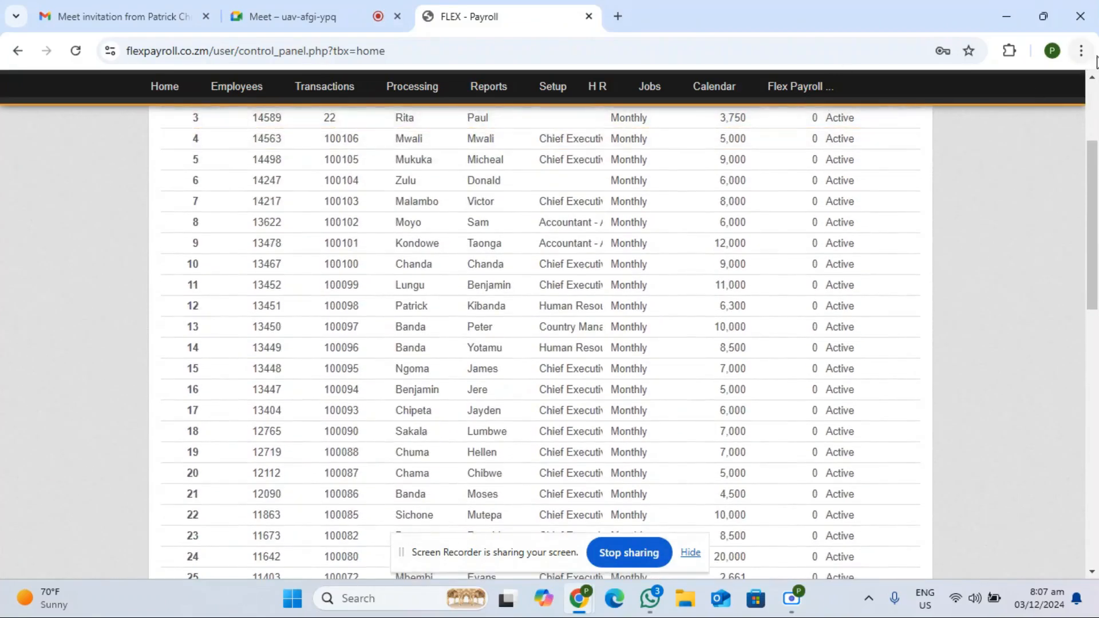
pyautogui.scroll(3, 1093, 83)
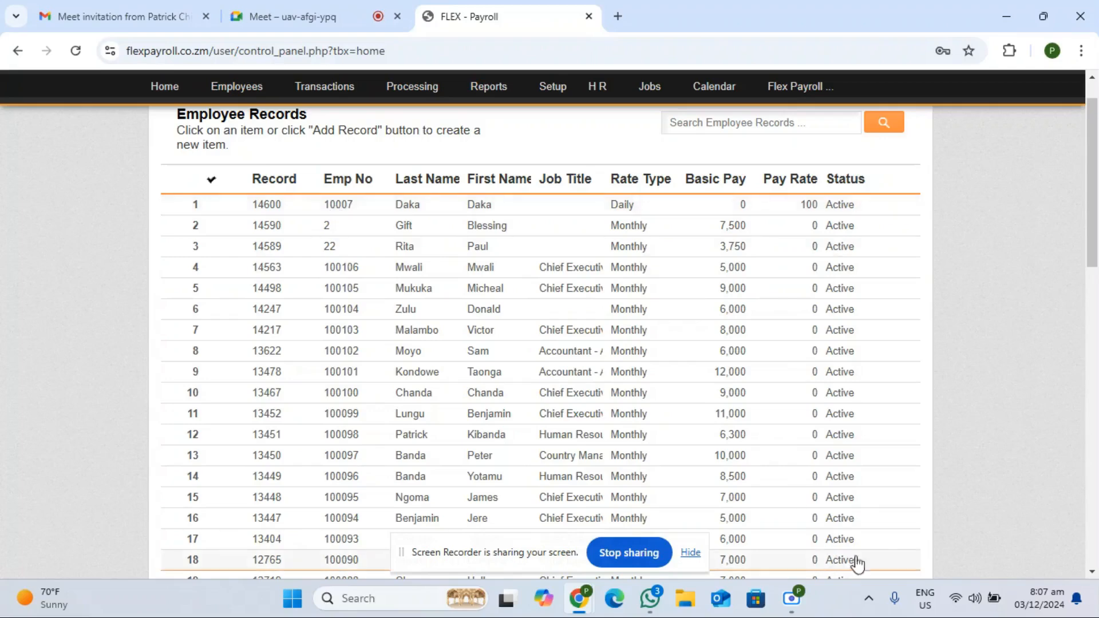
pyautogui.scroll(-9, 1095, 579)
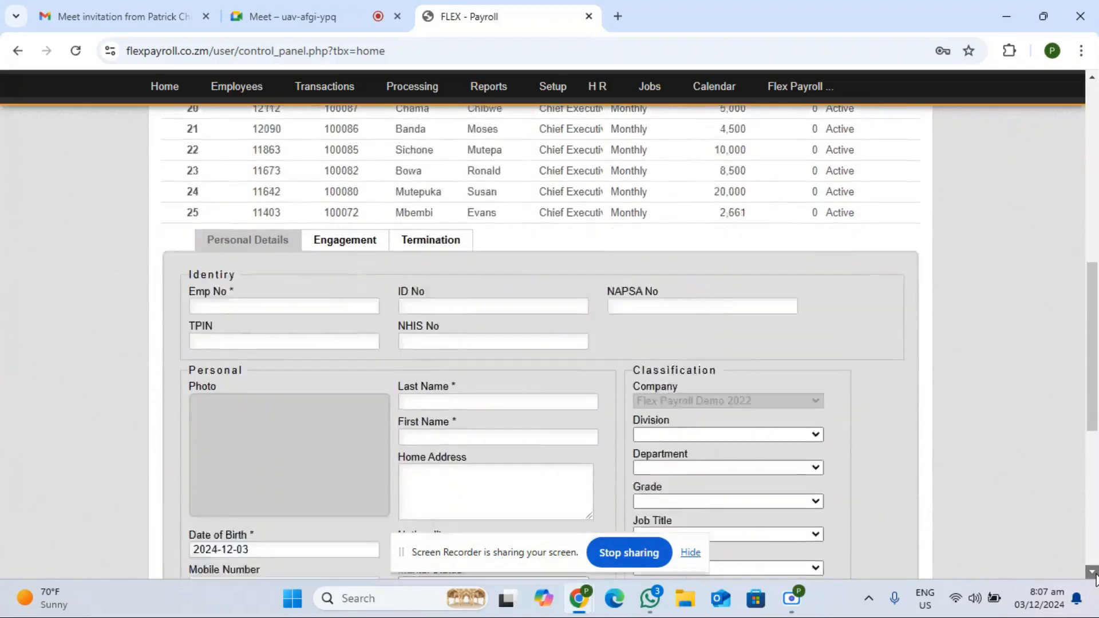
# Review the new employee's Emp No, ID No, NAPSA No, TPIN and NHIS No fields and the personal section.
pyautogui.click(231, 260)
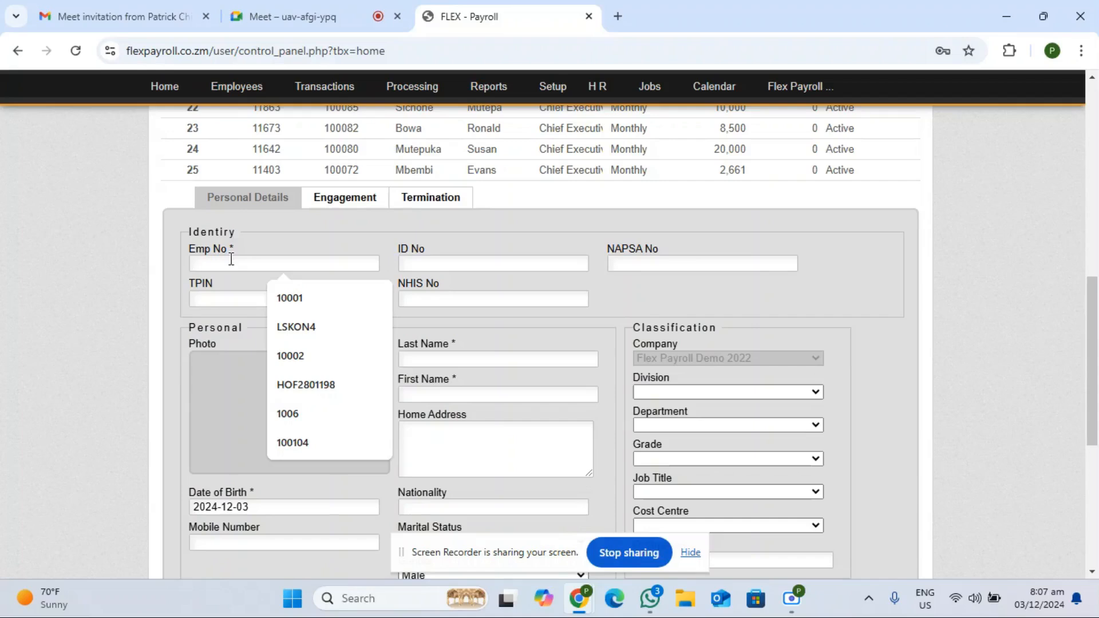
pyautogui.click(426, 262)
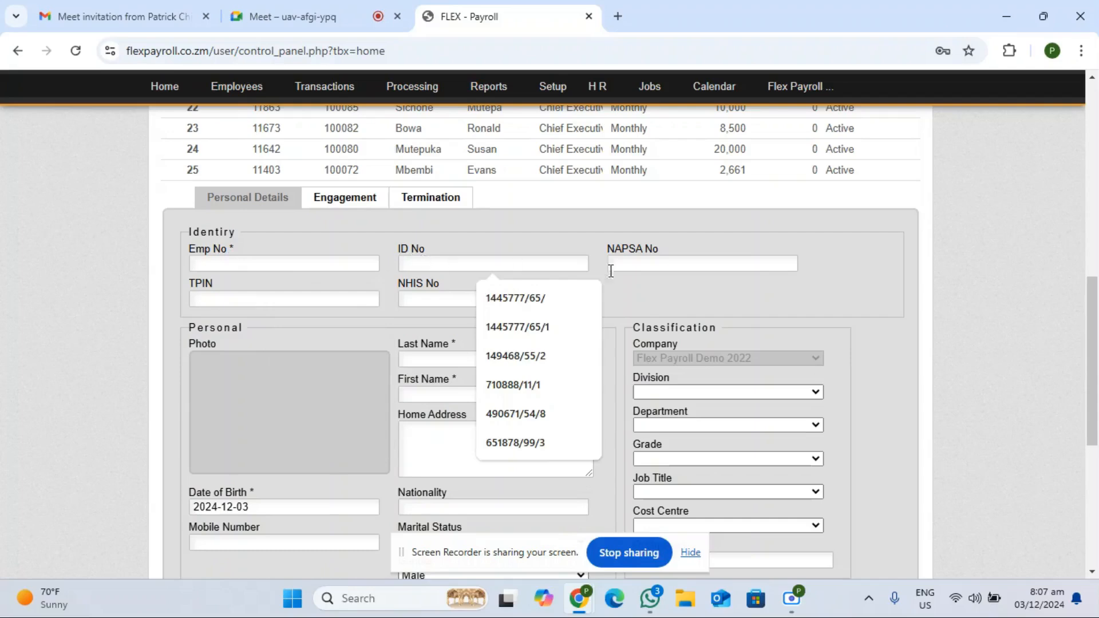
pyautogui.click(637, 267)
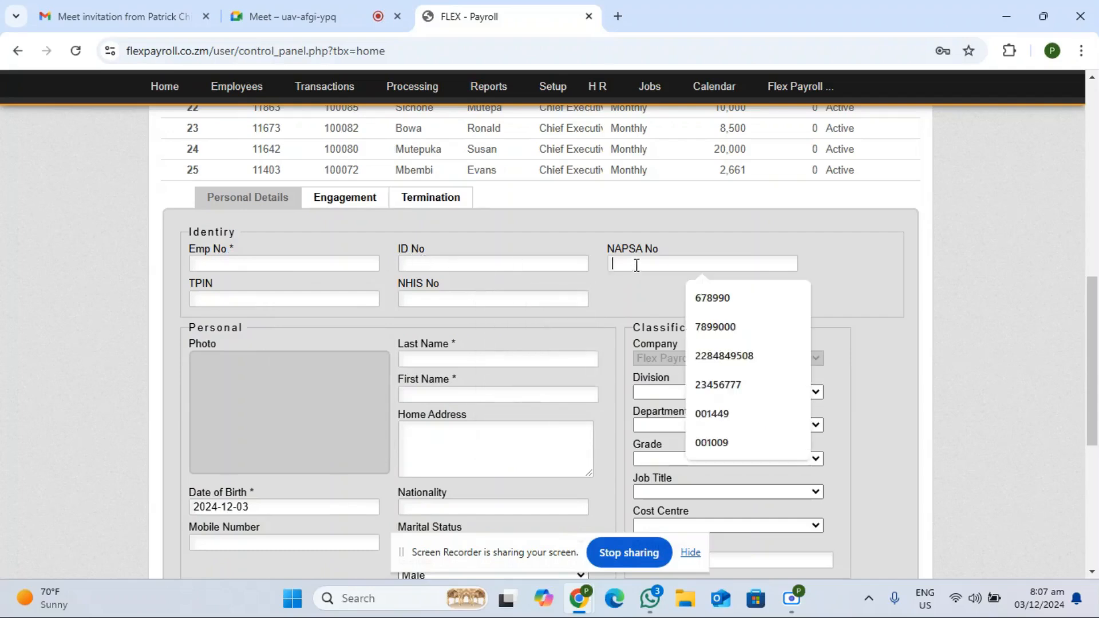
pyautogui.click(347, 298)
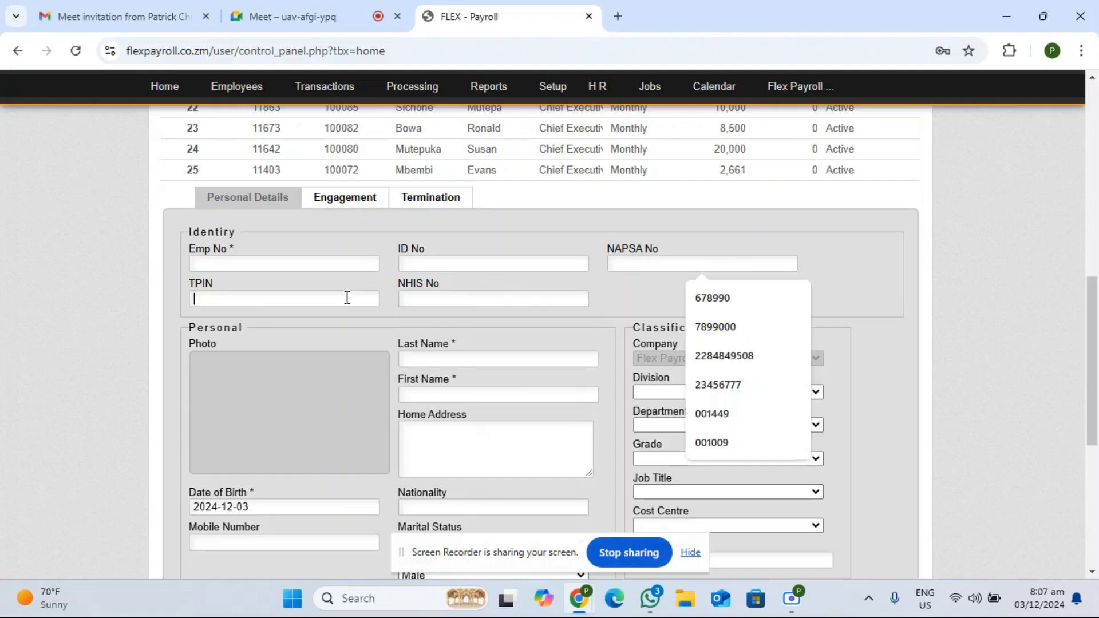
pyautogui.click(450, 296)
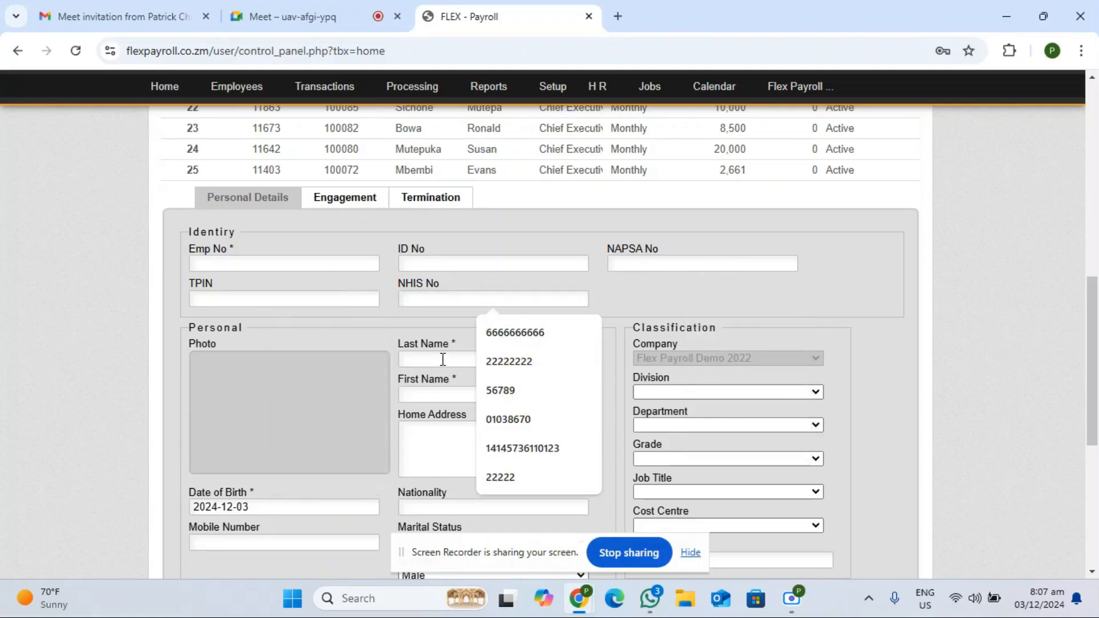
pyautogui.click(444, 359)
pyautogui.click(1092, 572)
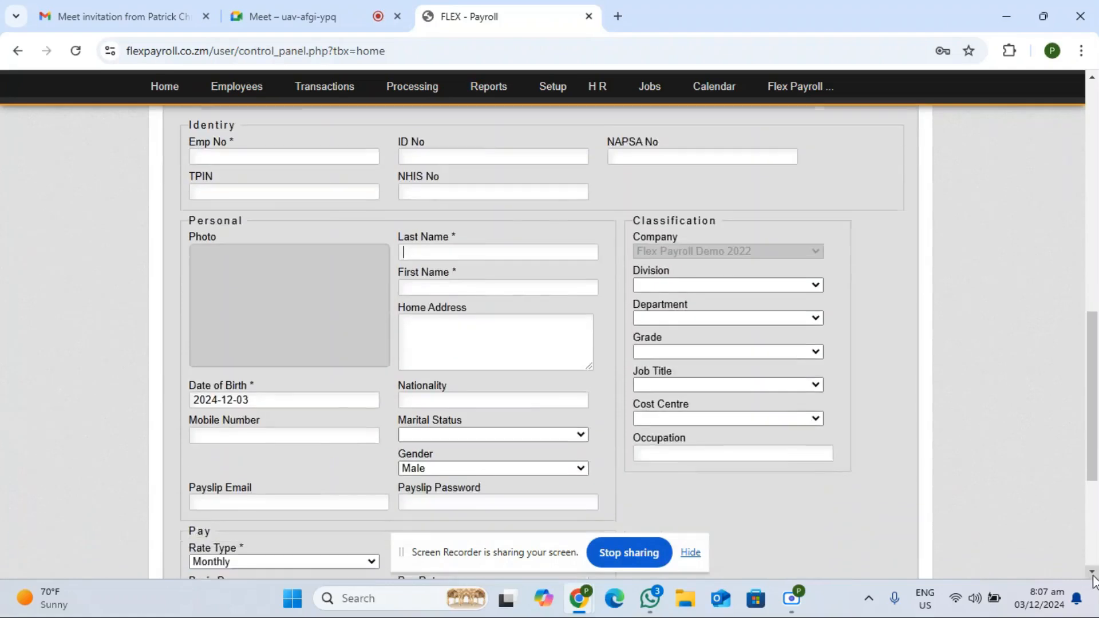
pyautogui.scroll(-2, 1092, 572)
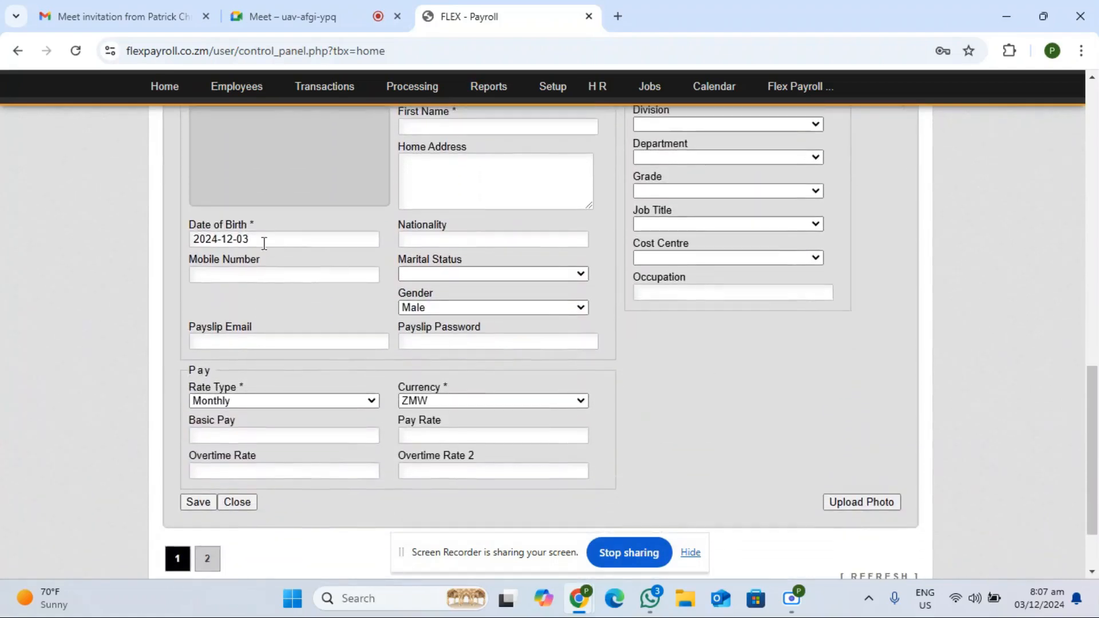
# Examine the new employee's payslip email and payslip password fields, the rate type options and the basic pay field.
pyautogui.click(226, 341)
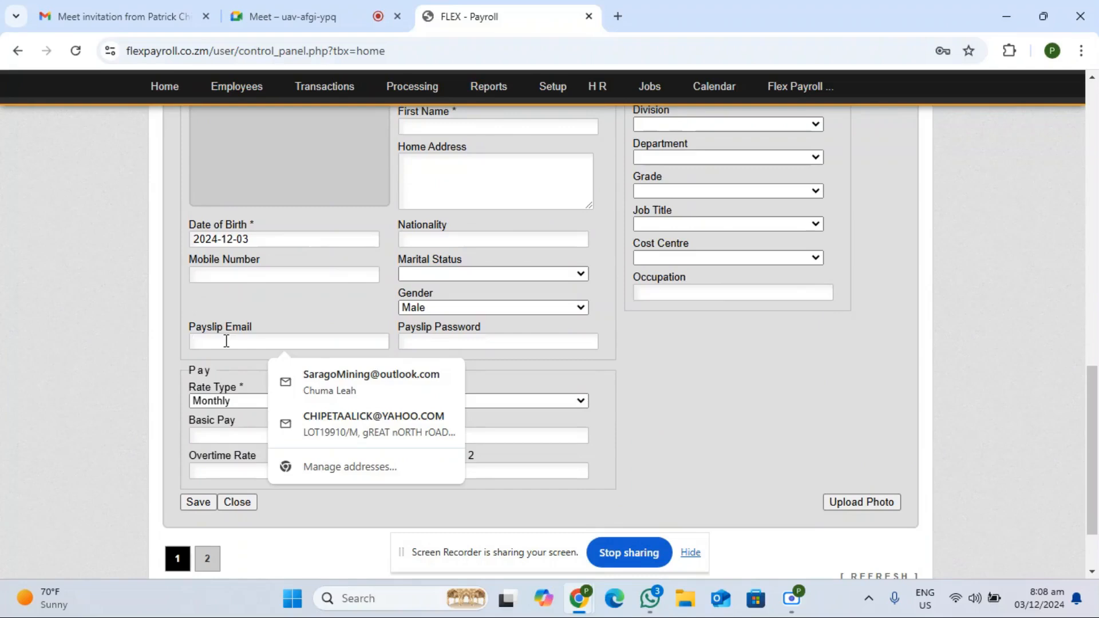
pyautogui.click(421, 340)
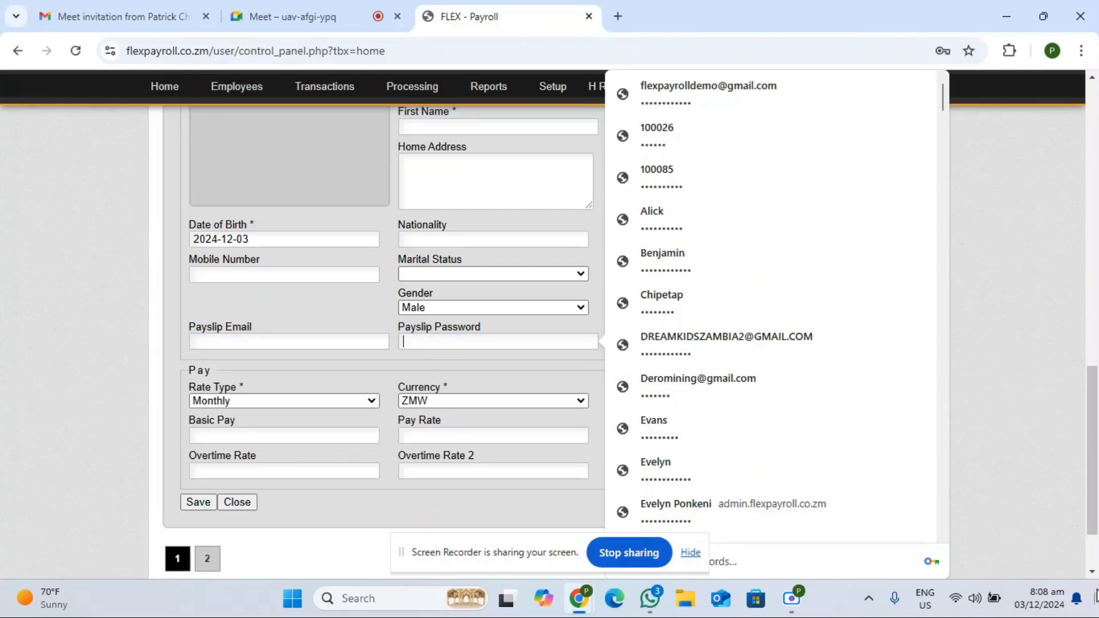
pyautogui.click(1092, 571)
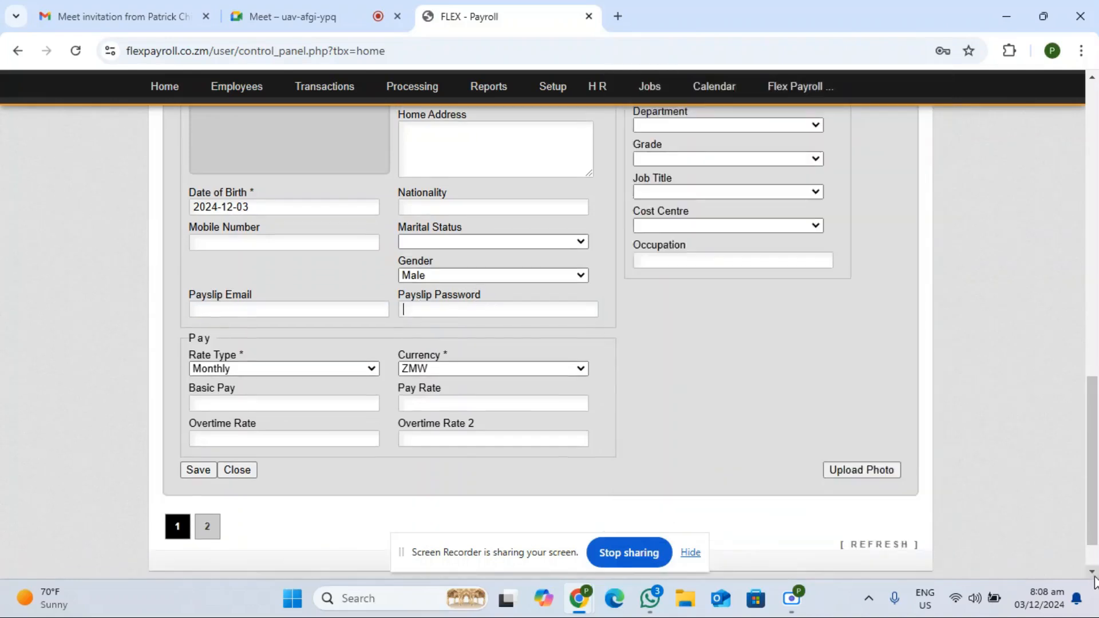
pyautogui.click(343, 370)
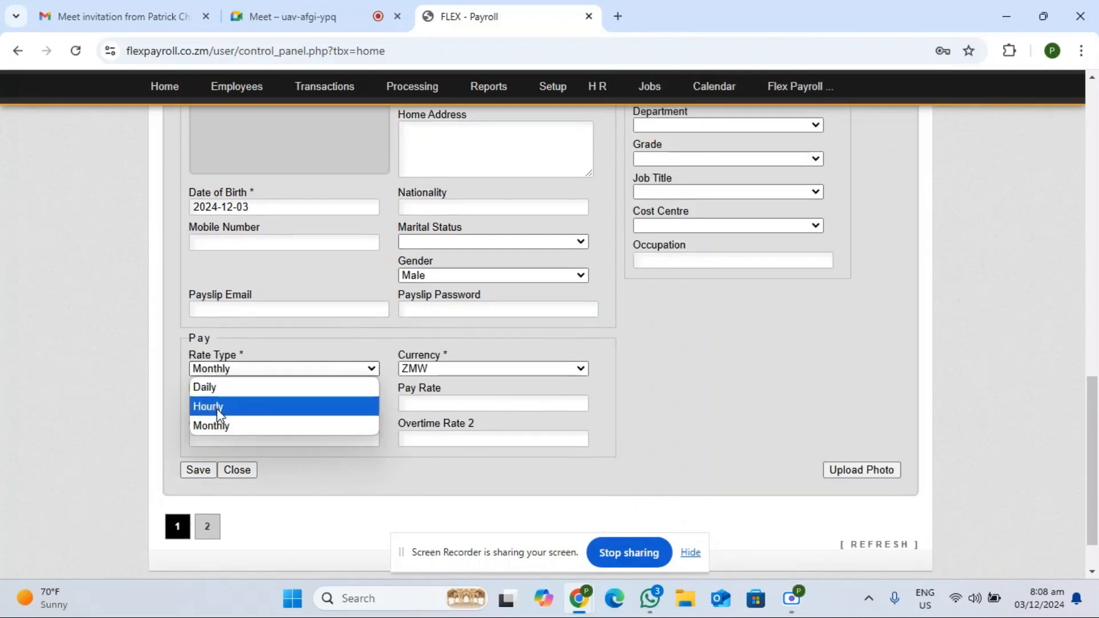
pyautogui.click(279, 371)
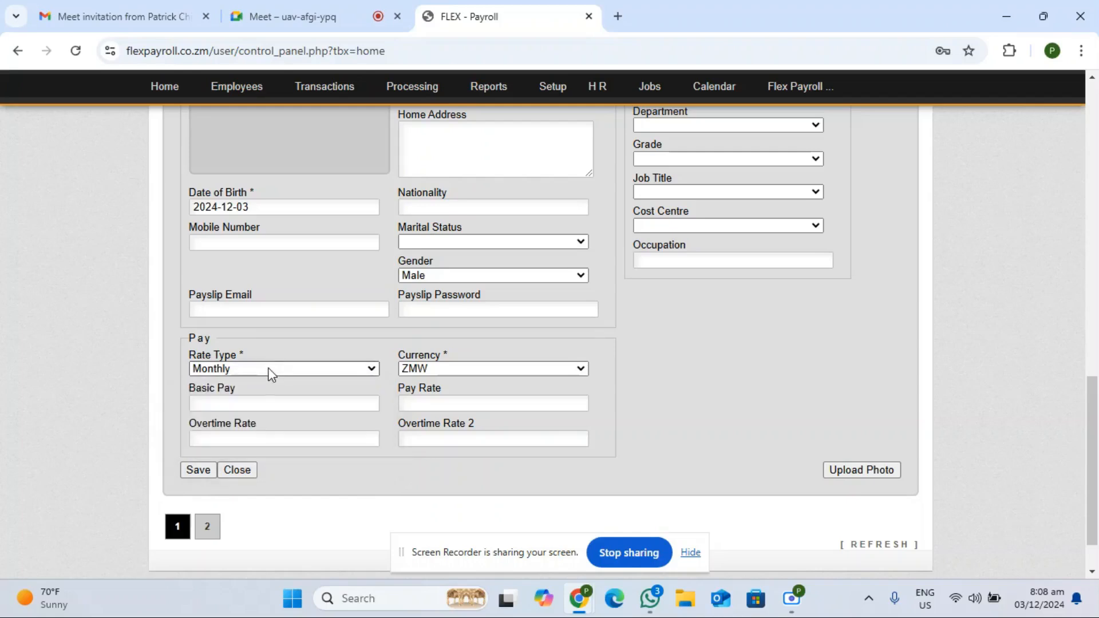
pyautogui.click(359, 404)
# Switch to File Explorer and open the workbook Employee Master input file Jan 24 from Documents, Lusaka Online, Lusaka Online Books 2022, Flex Payroll.
pyautogui.click(684, 606)
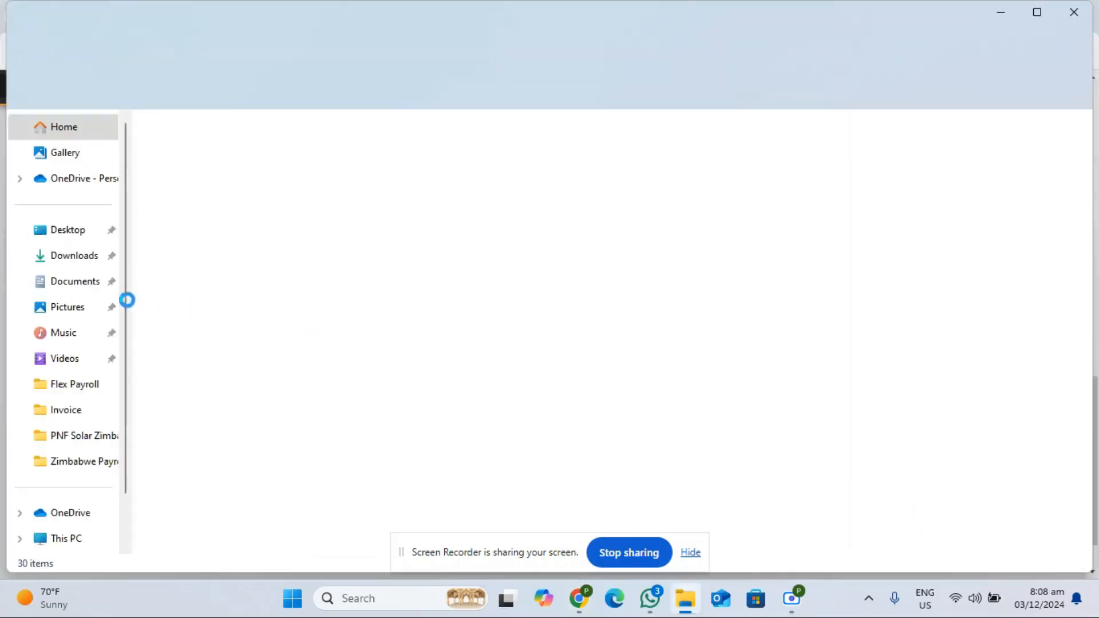
pyautogui.click(86, 282)
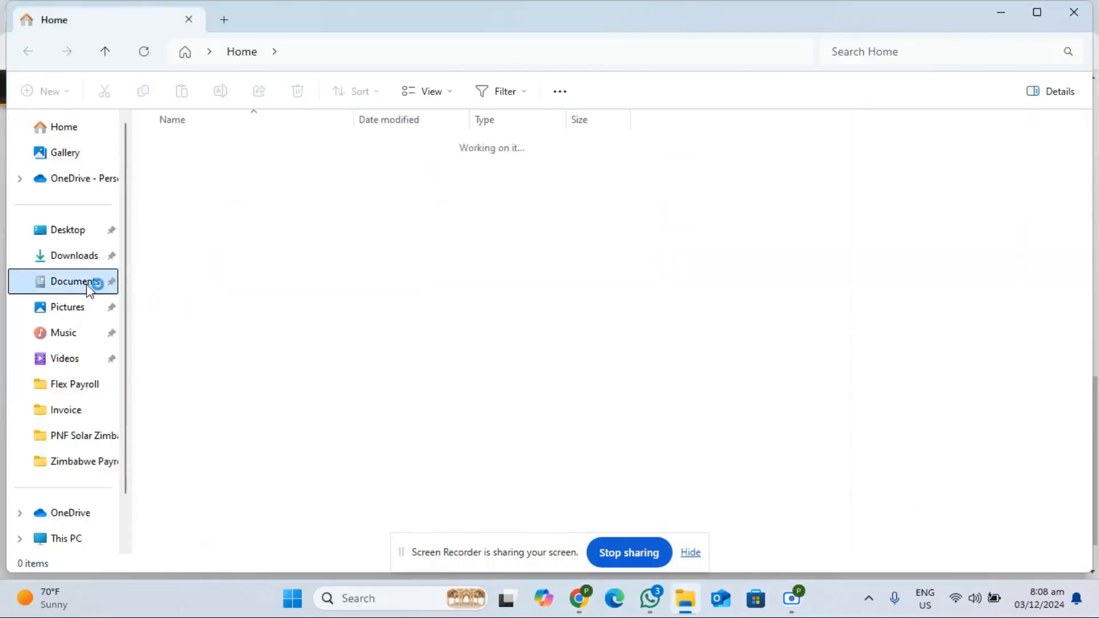
pyautogui.doubleClick(192, 170)
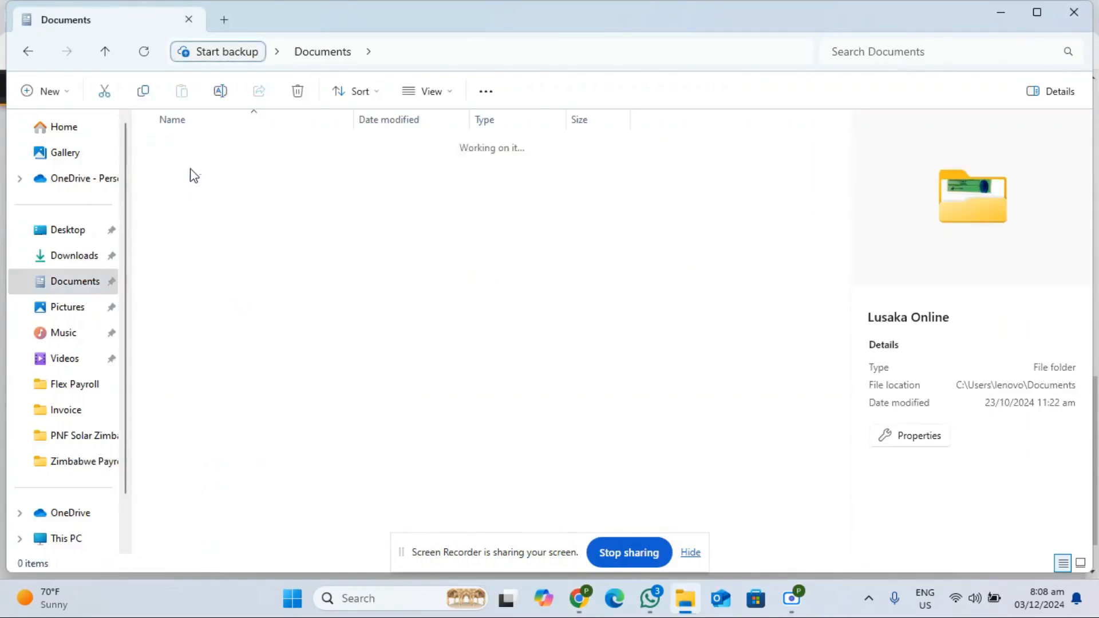
pyautogui.doubleClick(220, 258)
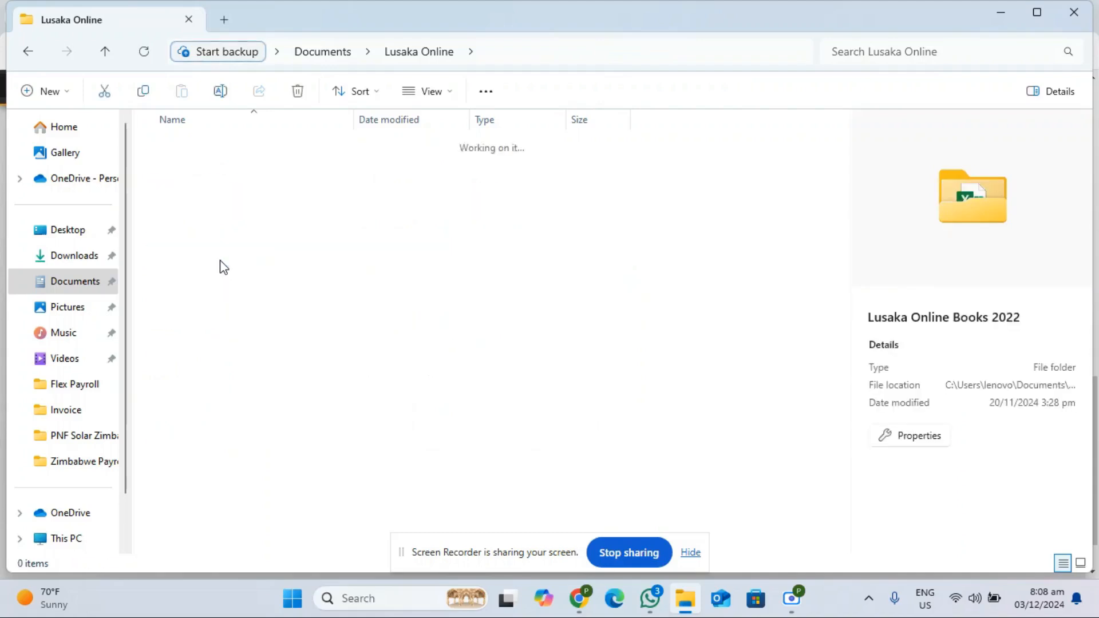
pyautogui.doubleClick(206, 193)
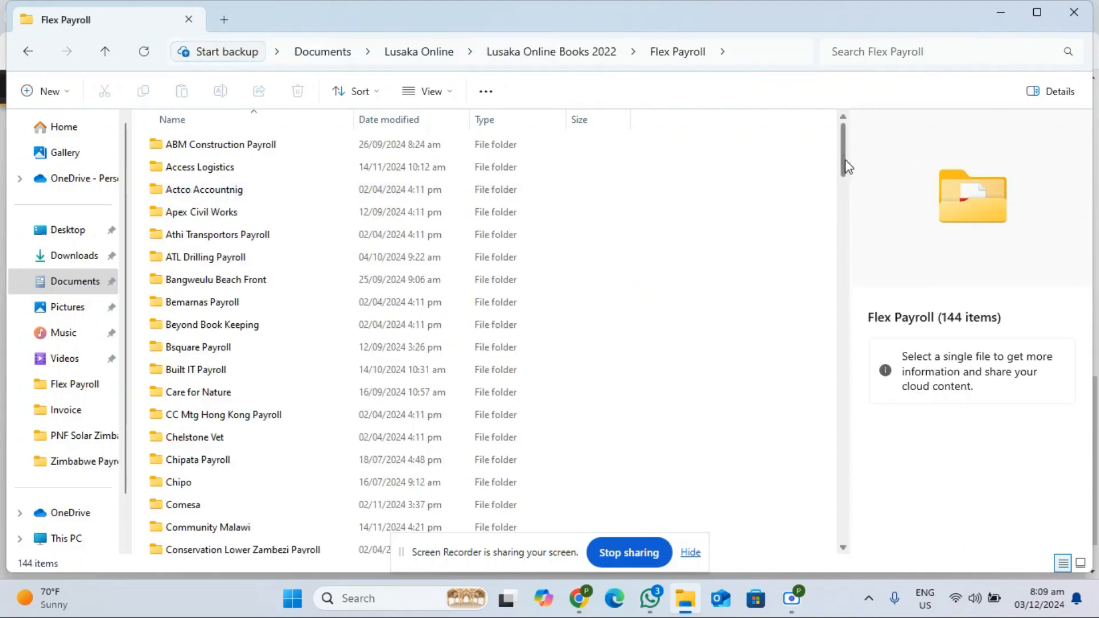
pyautogui.moveTo(841, 164); pyautogui.dragTo(863, 442)
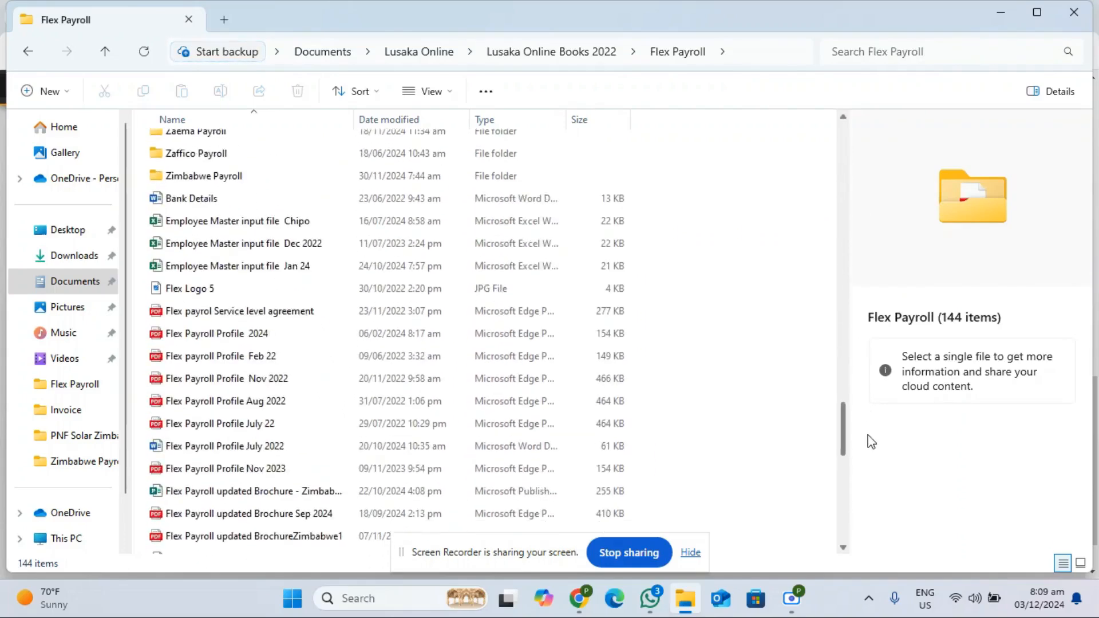
pyautogui.doubleClick(299, 276)
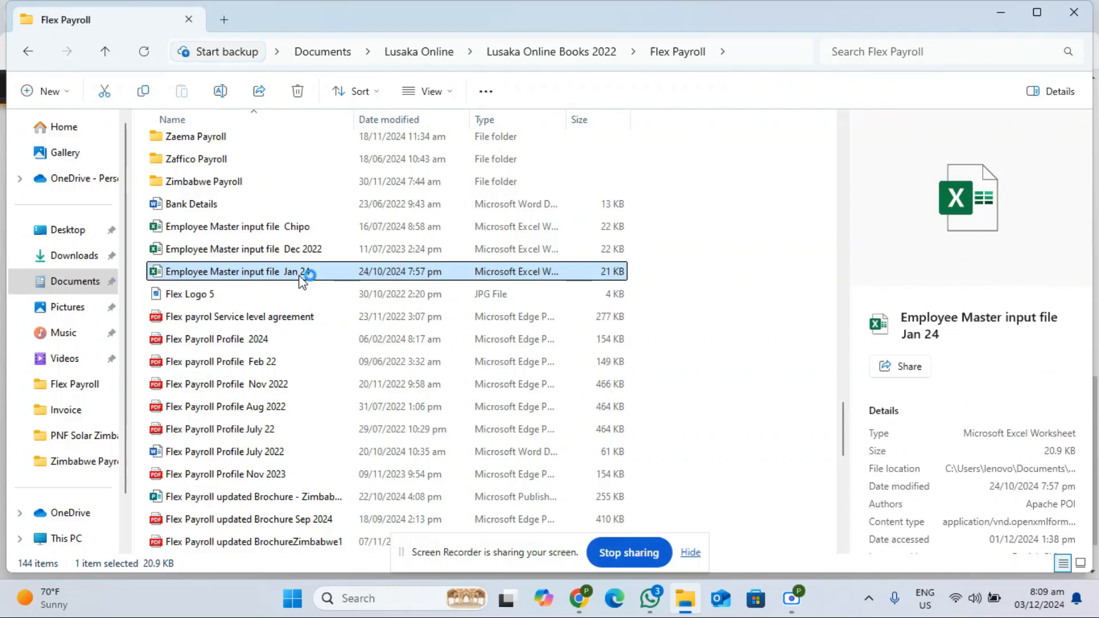
pyautogui.click(712, 231)
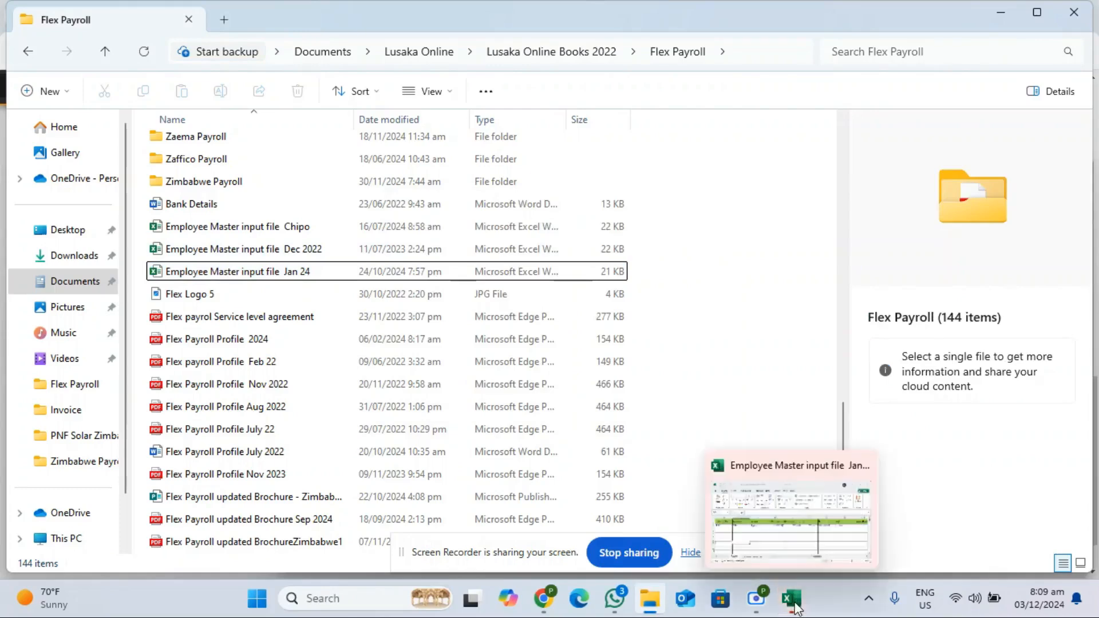
# Switch to the workbook Employee Master input file Jan 24, maximize it and dismiss the Genuine Office notice.
pyautogui.click(795, 605)
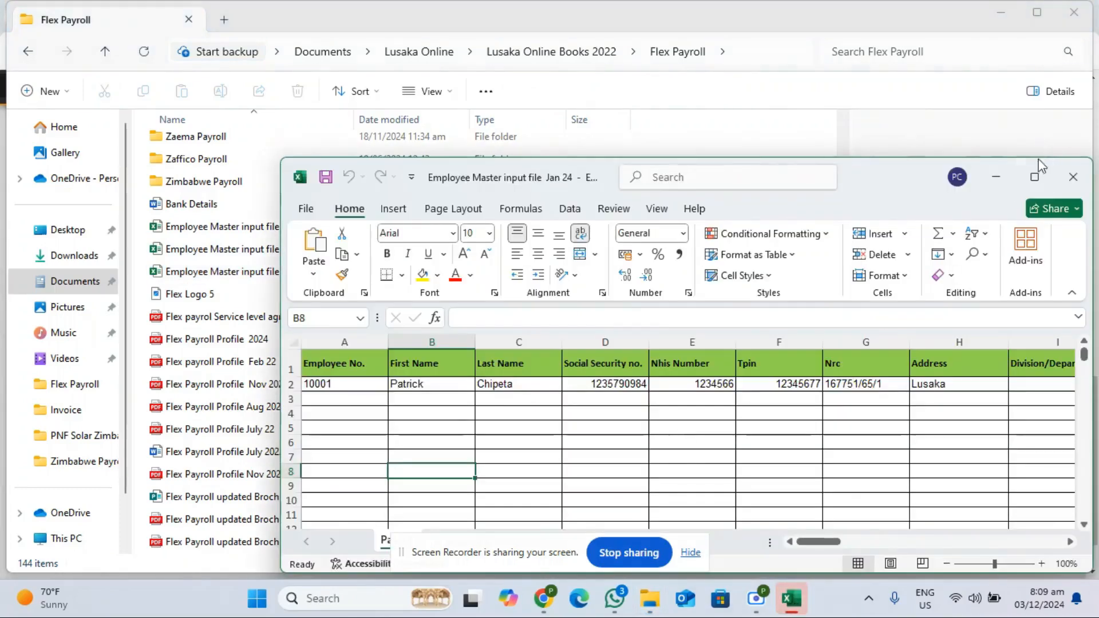
pyautogui.click(1039, 179)
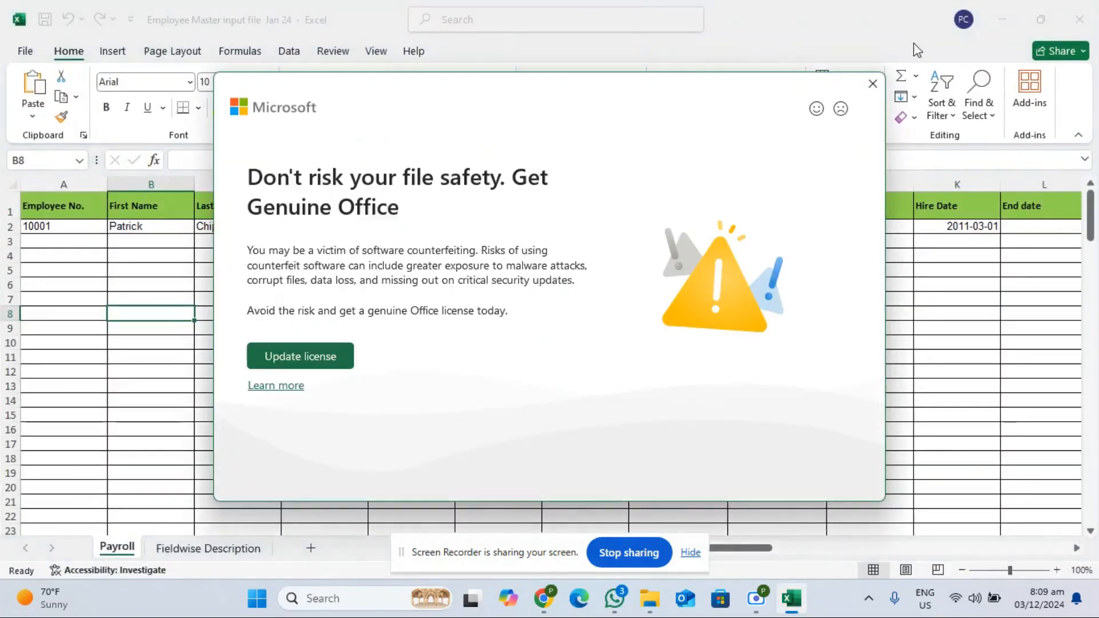
pyautogui.click(876, 81)
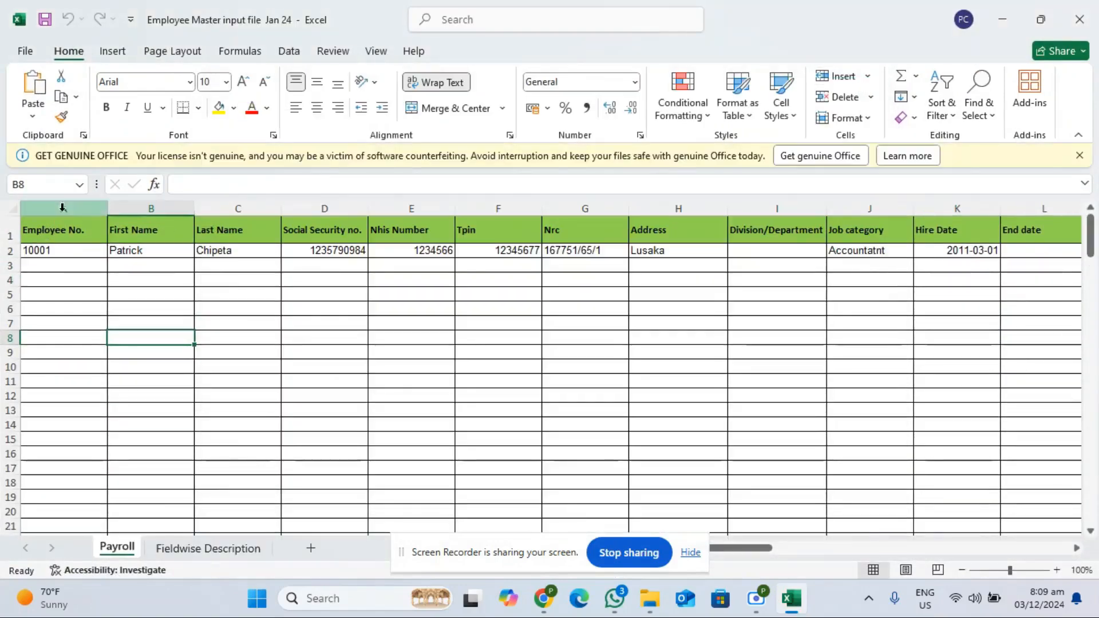
# Review the Payroll sheet's personal and job column headings from First Name across to End date.
pyautogui.click(147, 223)
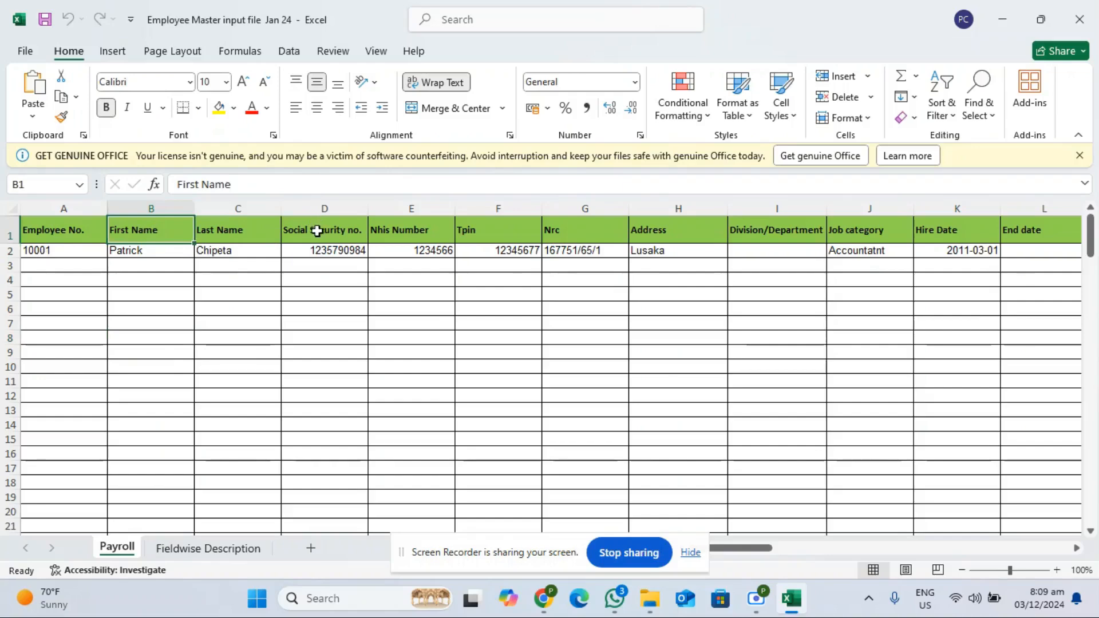
pyautogui.click(322, 263)
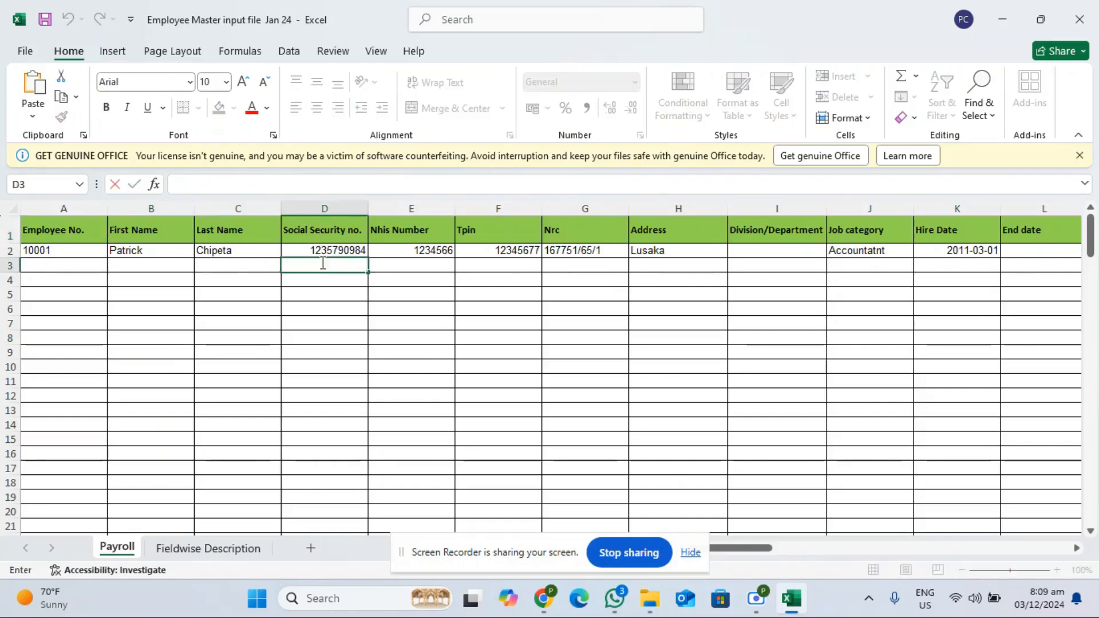
pyautogui.press('Tab')
pyautogui.press('Tab')
pyautogui.press('Tab')
pyautogui.press('Tab')
pyautogui.press('Tab')
pyautogui.press('Tab')
pyautogui.press('Tab')
pyautogui.press('Tab')
pyautogui.press('Tab')
pyautogui.press('Tab')
pyautogui.press('Tab')
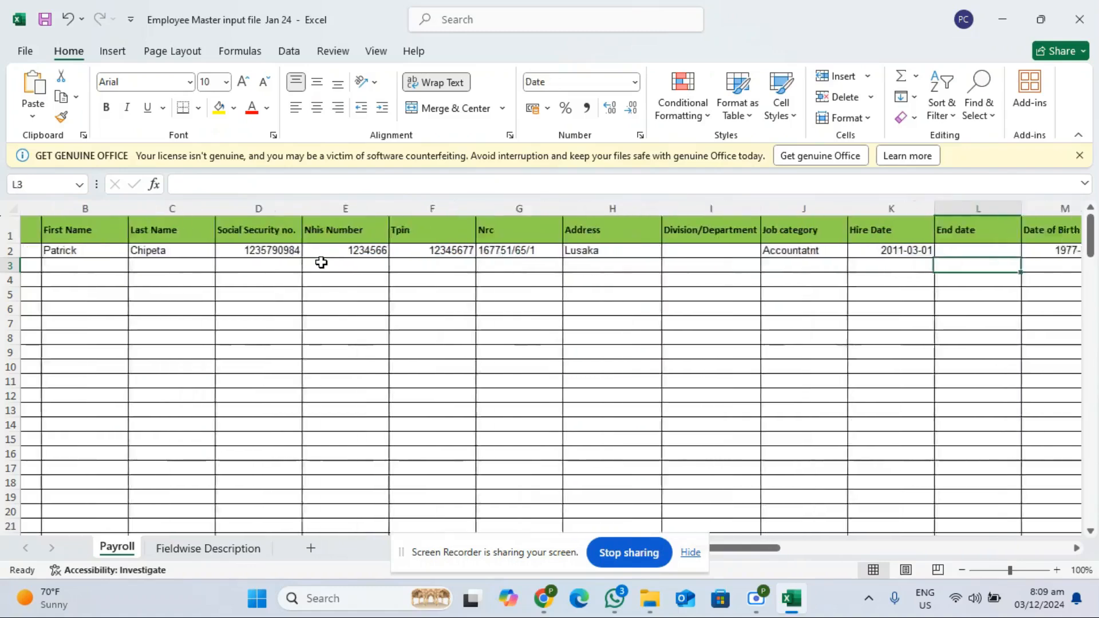
# Review the Payroll sheet's remaining personal and pay column headings from Date of Birth across to Loans.
pyautogui.press('Tab')
pyautogui.press('Tab')
pyautogui.press('Tab')
pyautogui.press('Tab')
pyautogui.press('Tab')
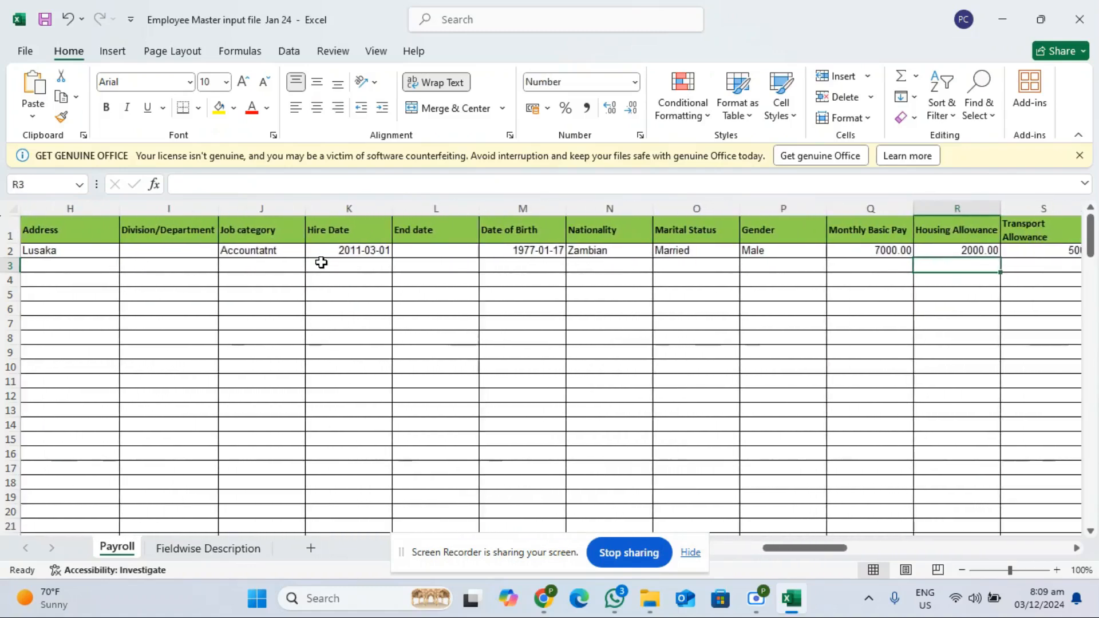
pyautogui.press('Tab')
pyautogui.press('Tab')
pyautogui.press('Tab')
pyautogui.press('Tab')
pyautogui.press('Tab')
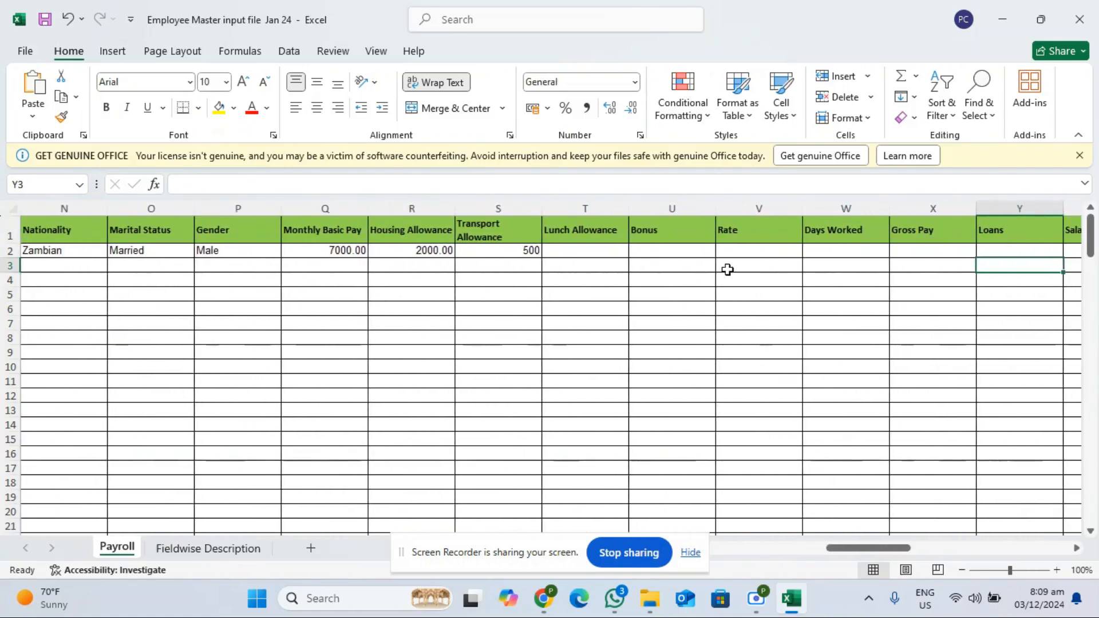
# Examine the sample employee row from Rate through the contract, bank and leave columns to Graduity/ Pension.
pyautogui.click(743, 252)
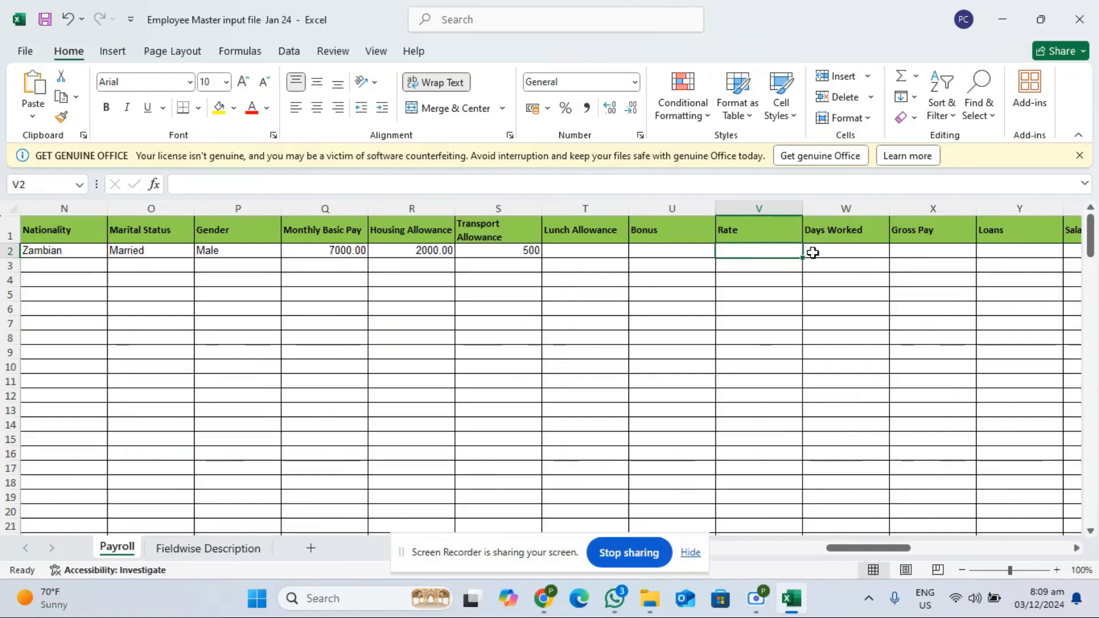
pyautogui.press('Tab')
pyautogui.press('Tab')
pyautogui.press('Tab')
pyautogui.press('Tab')
pyautogui.press('Tab')
pyautogui.press('Tab')
pyautogui.press('Tab')
pyautogui.press('Tab')
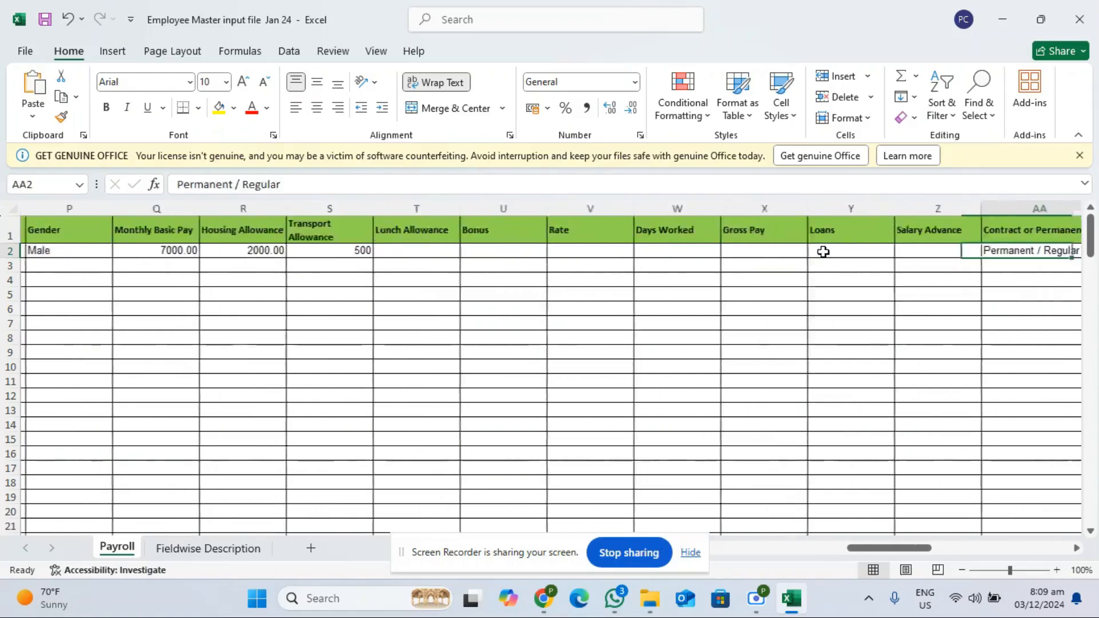
pyautogui.press('Tab')
pyautogui.press('Tab')
pyautogui.press('Tab')
pyautogui.press('Tab')
pyautogui.press('Tab')
pyautogui.press('Tab')
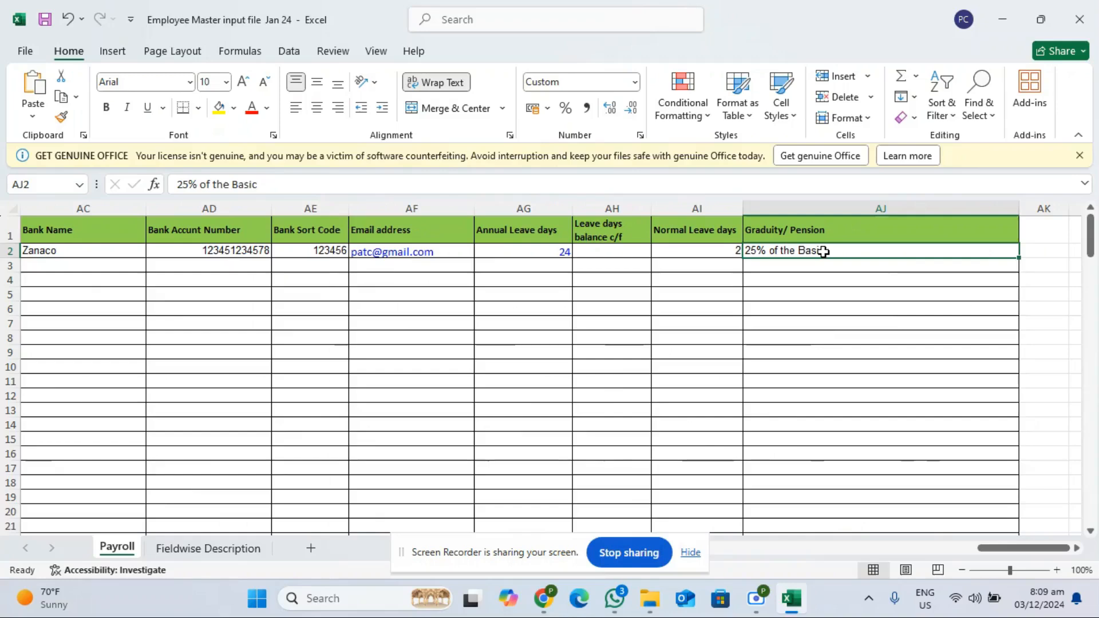
# Go back along the sample employee row to its Employee No. in cell A2.
pyautogui.press('Left')
pyautogui.press('Left')
pyautogui.press('Left')
pyautogui.press('Left')
pyautogui.press('Left')
pyautogui.press('Left')
pyautogui.press('Left')
pyautogui.press('Left')
pyautogui.press('Left')
pyautogui.press('Left')
pyautogui.press('Left')
pyautogui.press('Left')
pyautogui.press('Left')
pyautogui.press('Left')
pyautogui.press('Left')
pyautogui.press('Left')
pyautogui.press('Left')
pyautogui.press('Left')
pyautogui.press('Left')
pyautogui.press('Left')
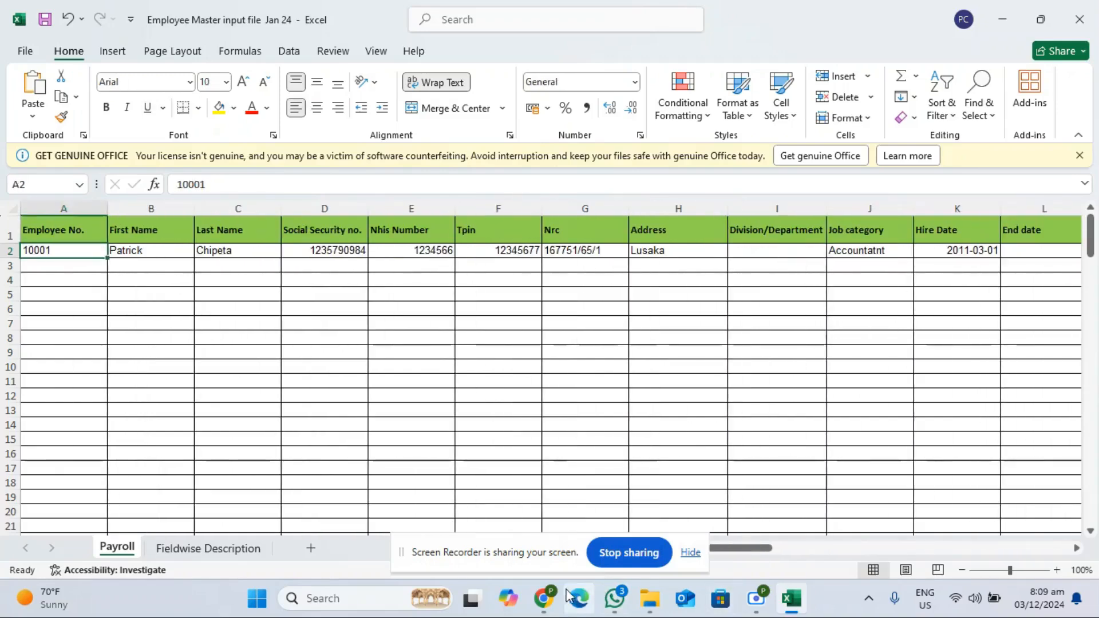
# Switch to Flex Payroll in the browser and open the employee Bulk Import page at Employee Import - by Emp no.
pyautogui.moveTo(555, 607)
pyautogui.click(469, 524)
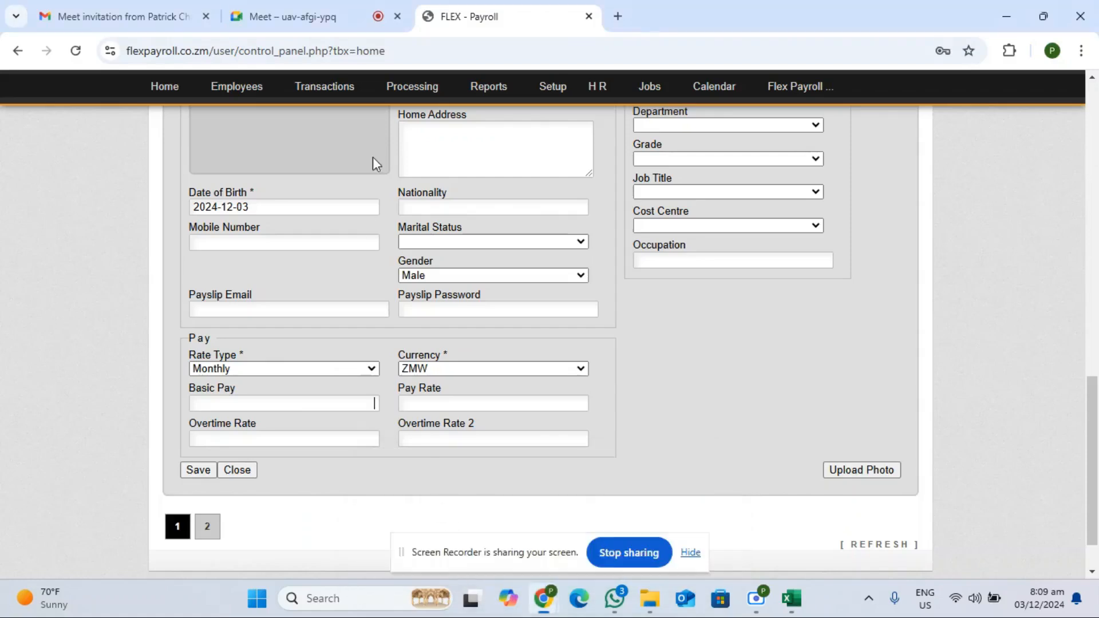
pyautogui.moveTo(238, 97)
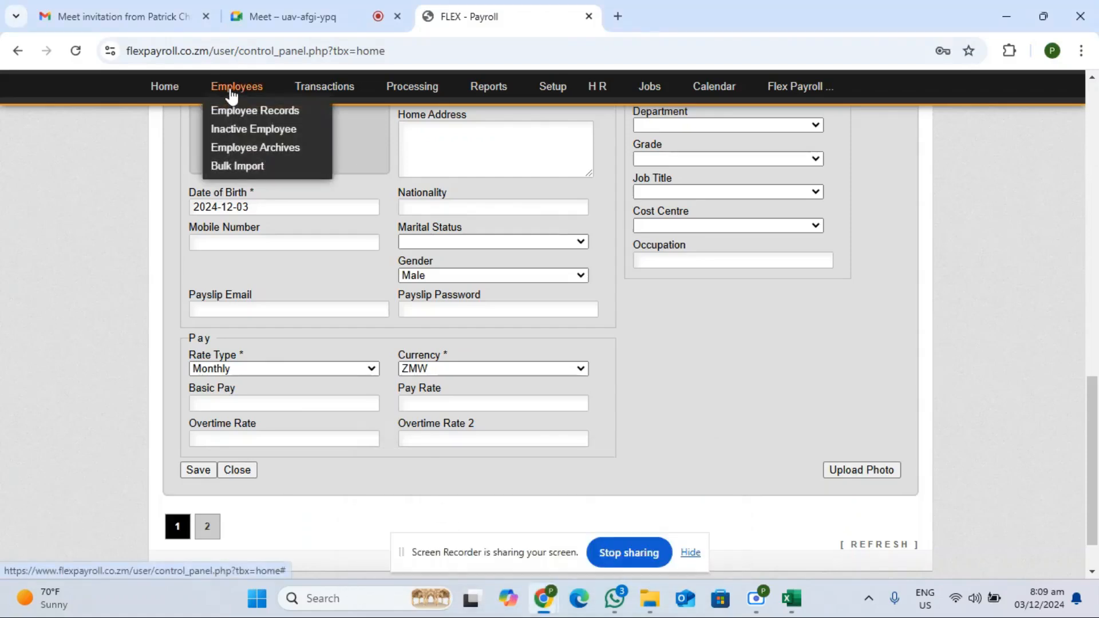
pyautogui.click(236, 168)
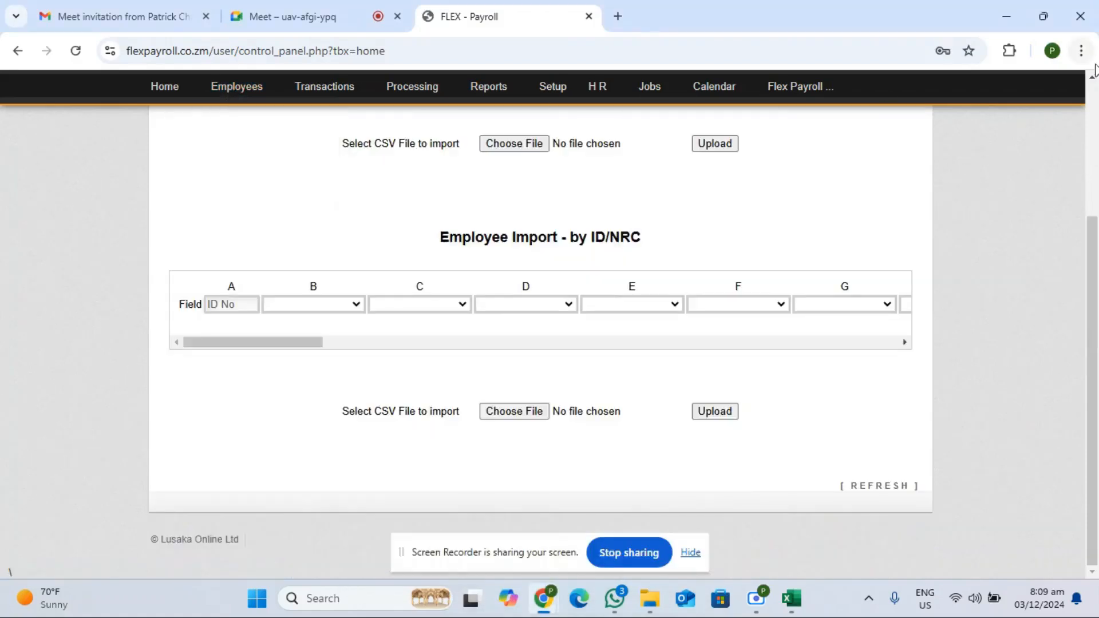
pyautogui.scroll(3, 414, 261)
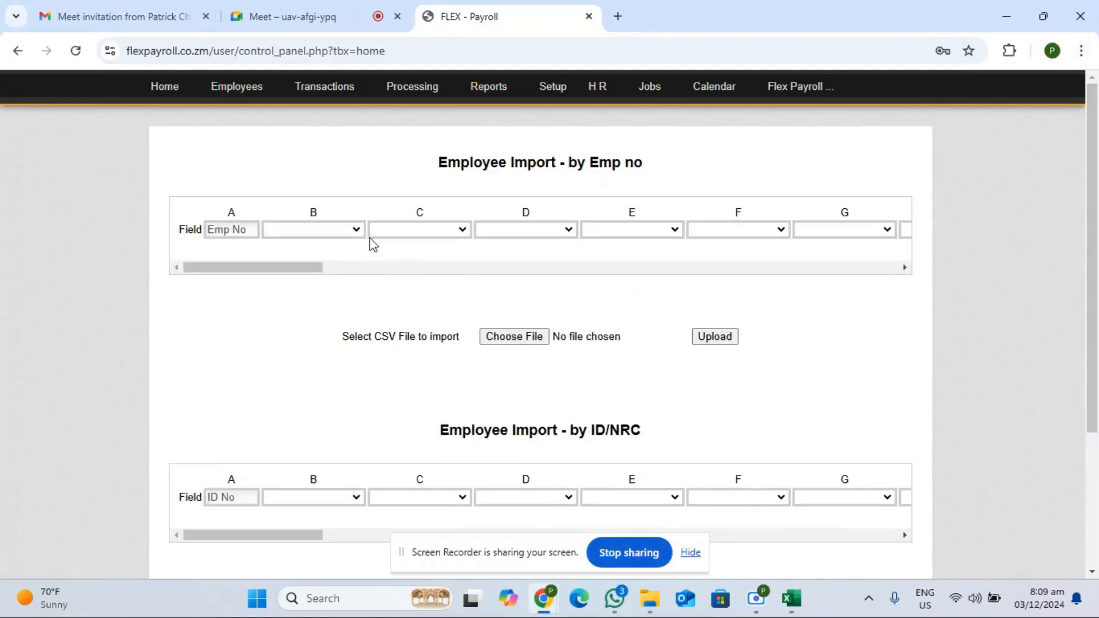
# Map import column B to First Name and column C to Last Name under Employee Import - by Emp no.
pyautogui.click(356, 230)
pyautogui.press('Escape')
pyautogui.click(407, 229)
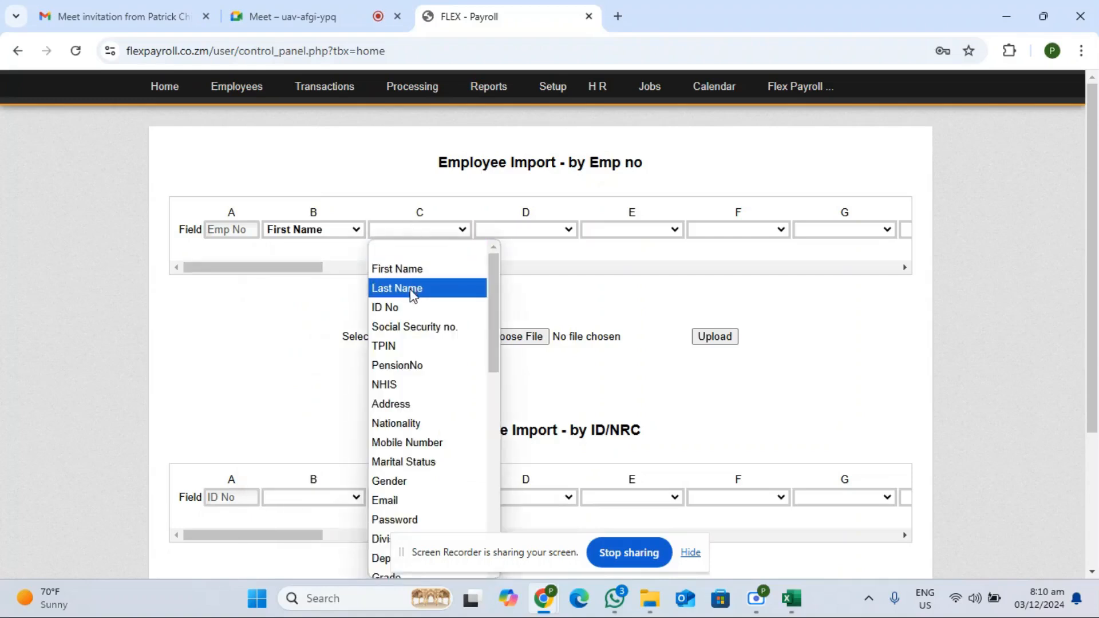
pyautogui.click(410, 290)
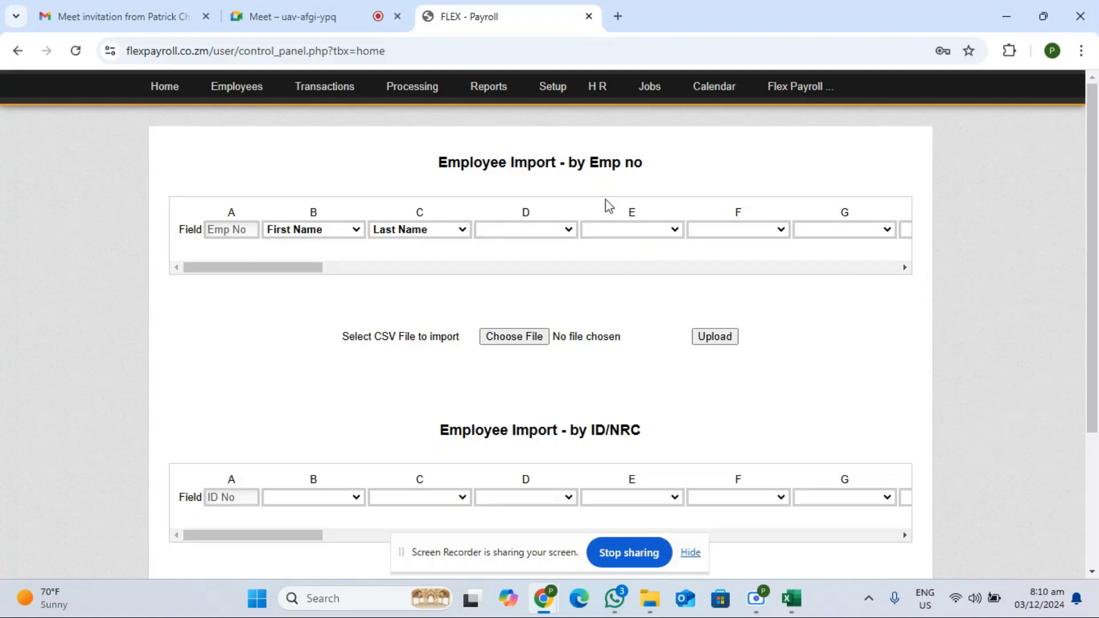
# View the Employee Records list and open Manage Incomes.
pyautogui.moveTo(245, 101)
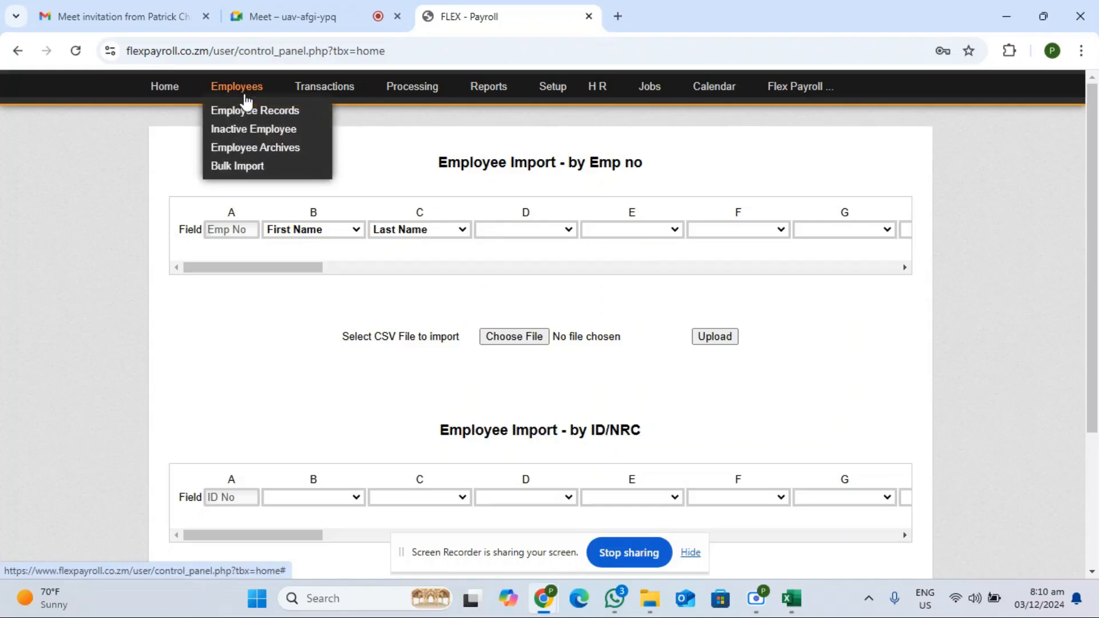
pyautogui.click(246, 113)
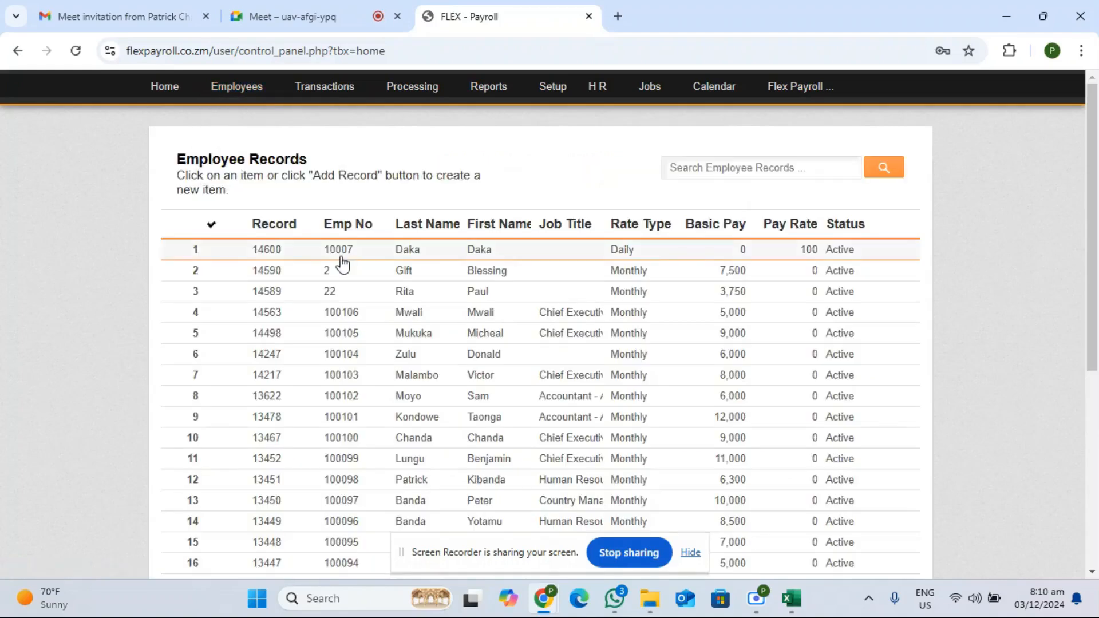
pyautogui.moveTo(326, 105)
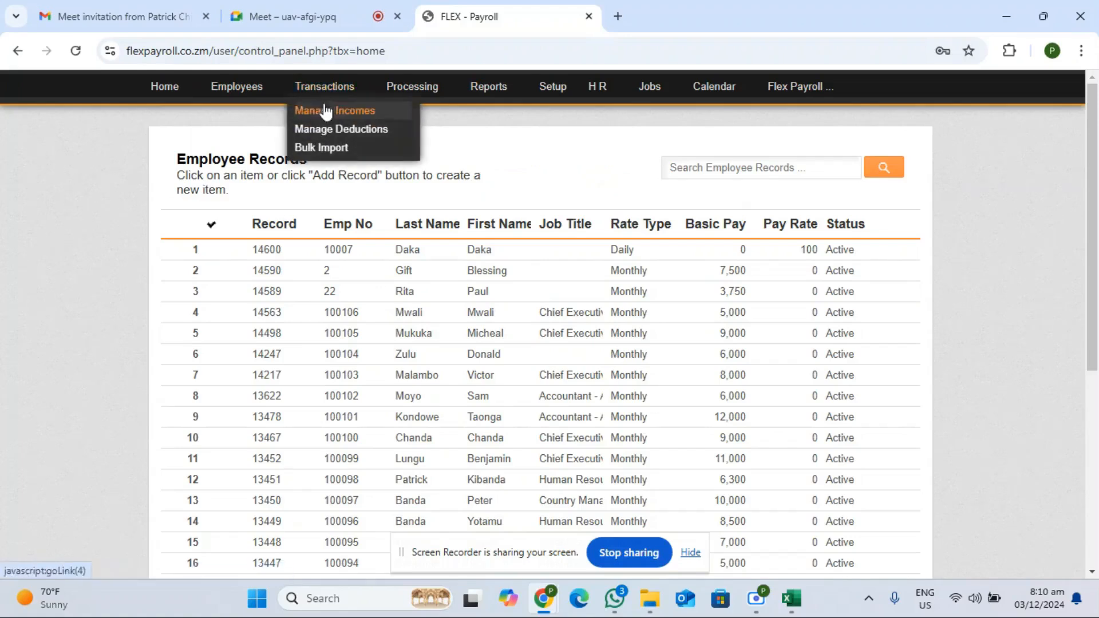
pyautogui.click(324, 113)
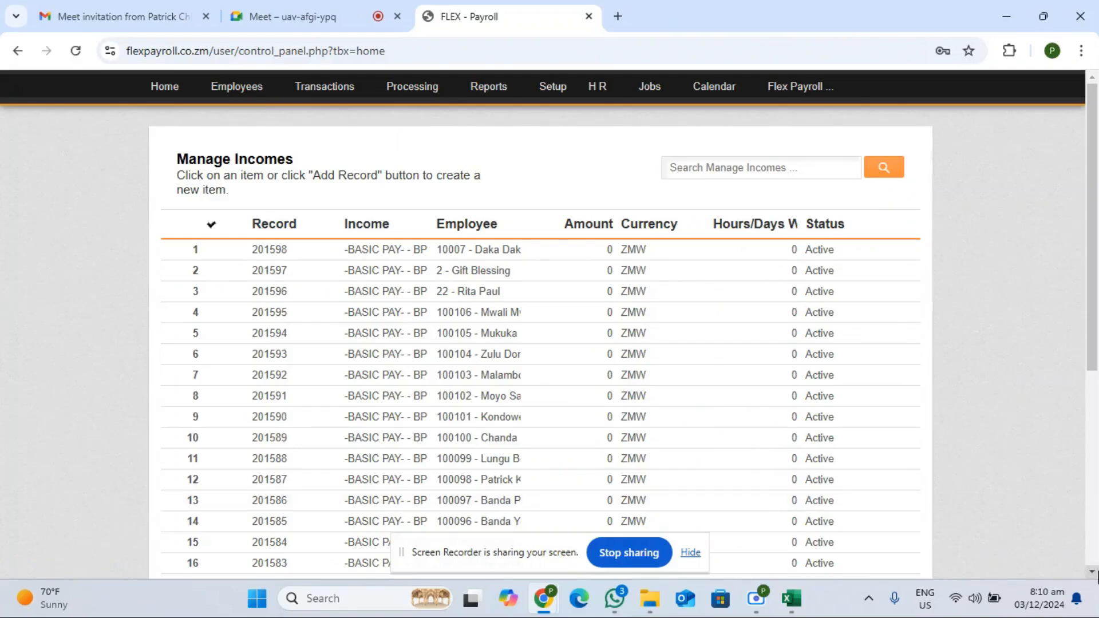
# Try a new income record assigning -BASIC PAY- - BP to the first listed employee, and close it without saving.
pyautogui.scroll(-5, 1092, 572)
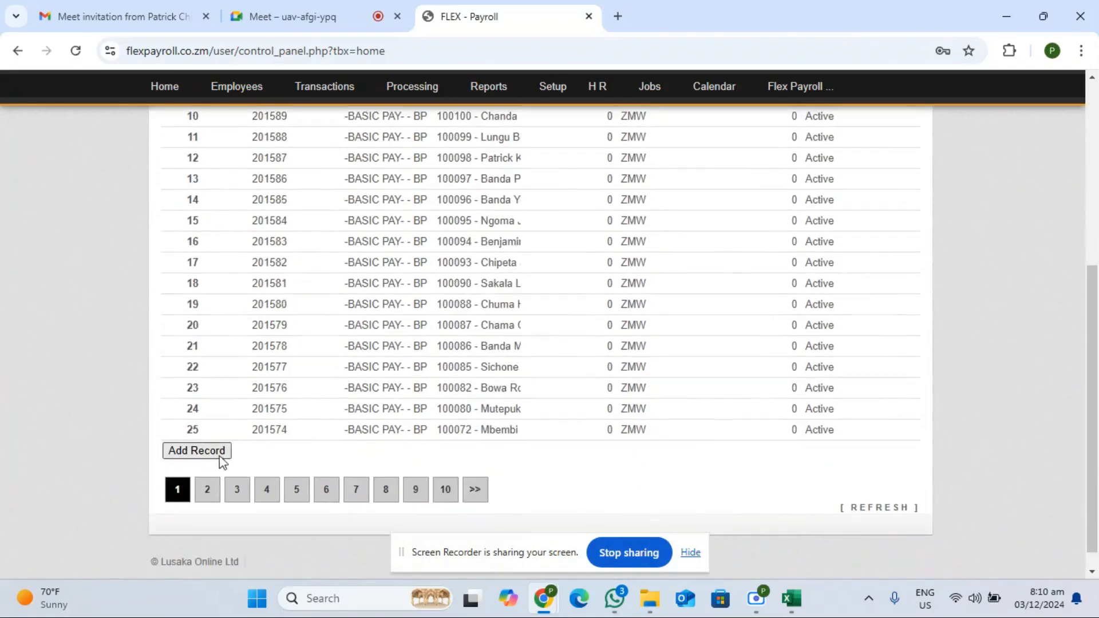
pyautogui.click(220, 455)
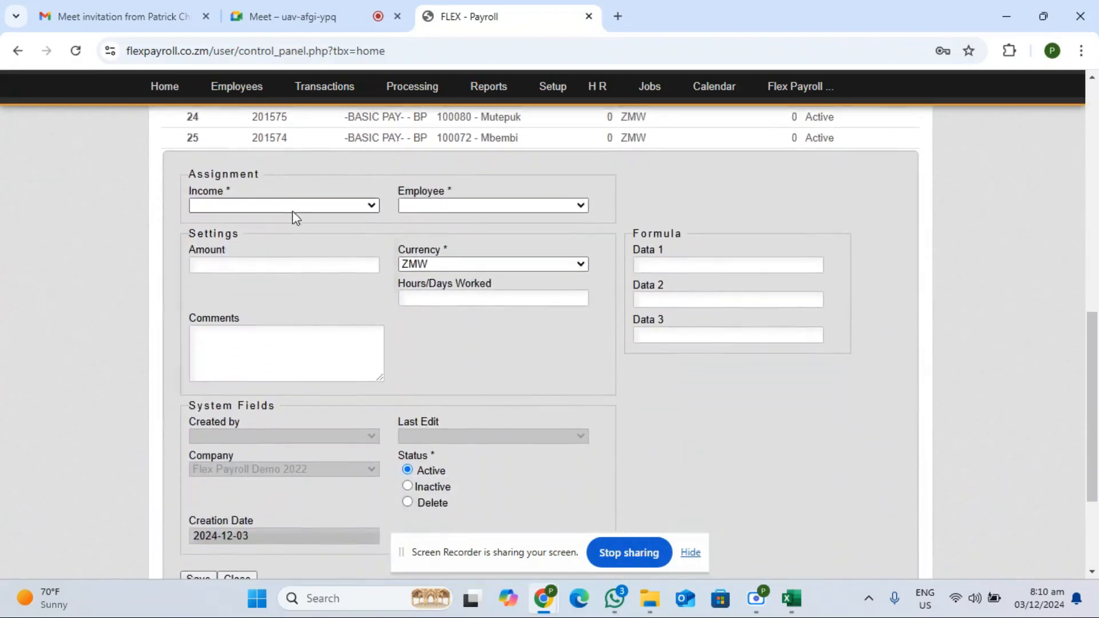
pyautogui.click(293, 210)
pyautogui.click(272, 245)
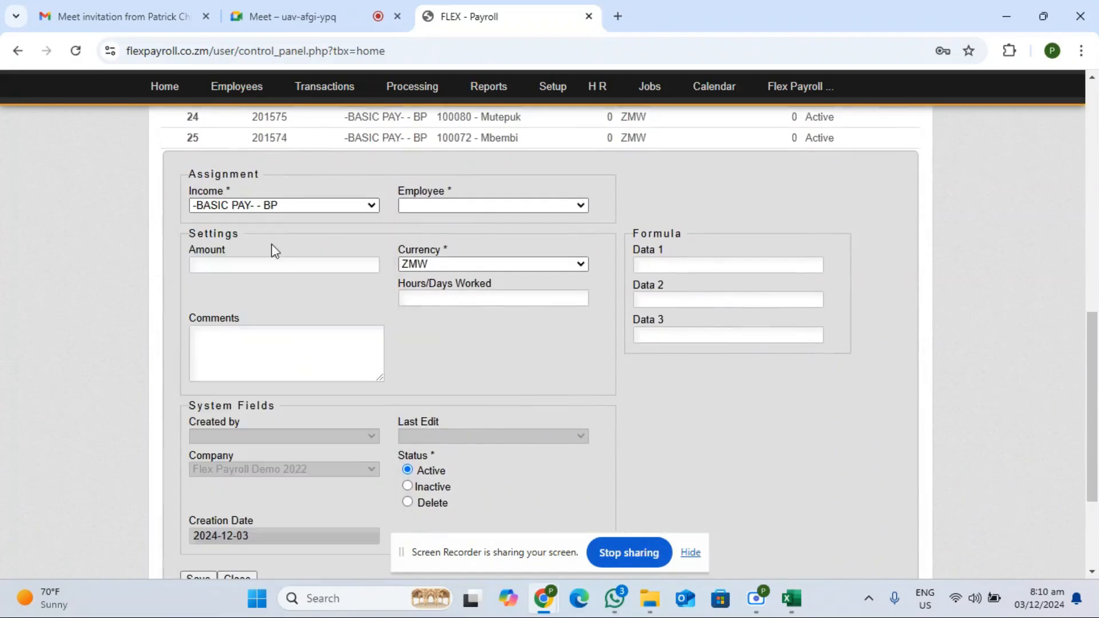
pyautogui.click(435, 204)
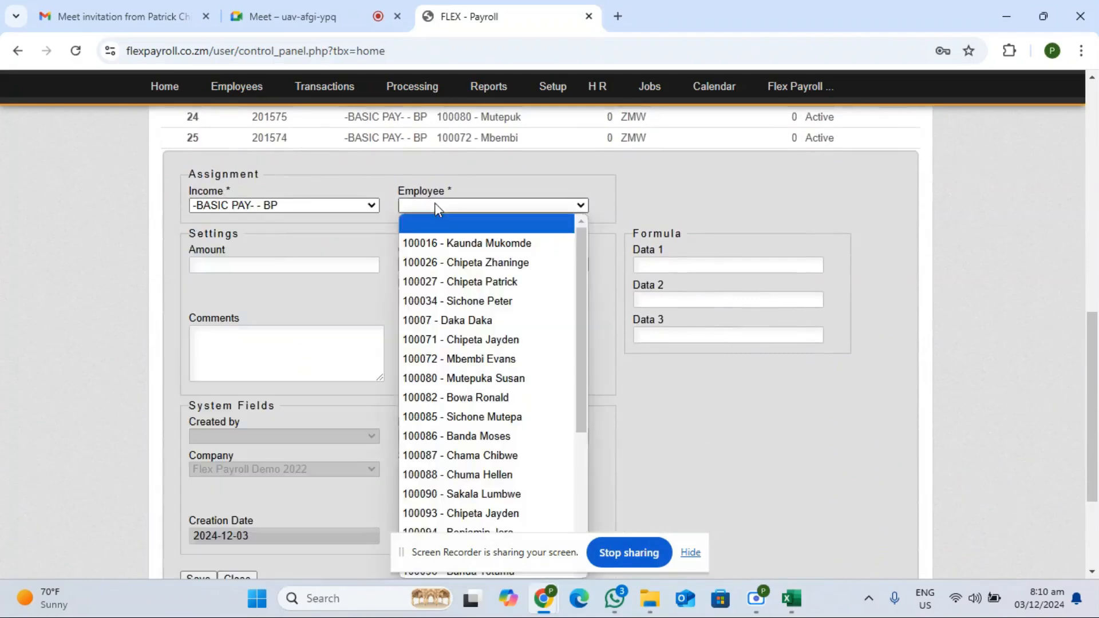
pyautogui.click(492, 244)
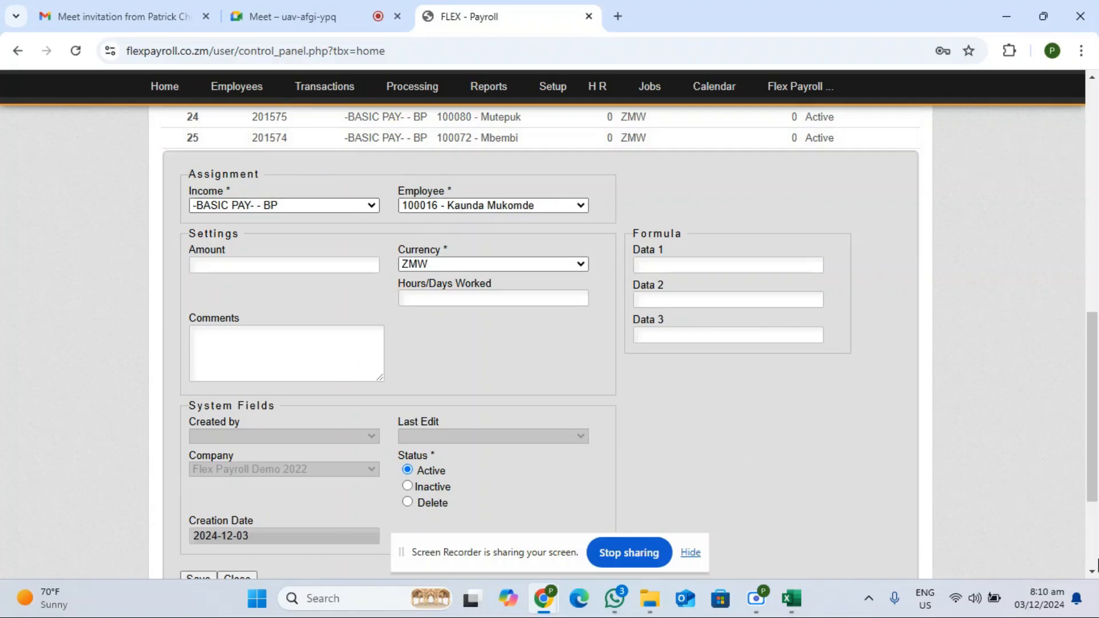
pyautogui.click(1092, 571)
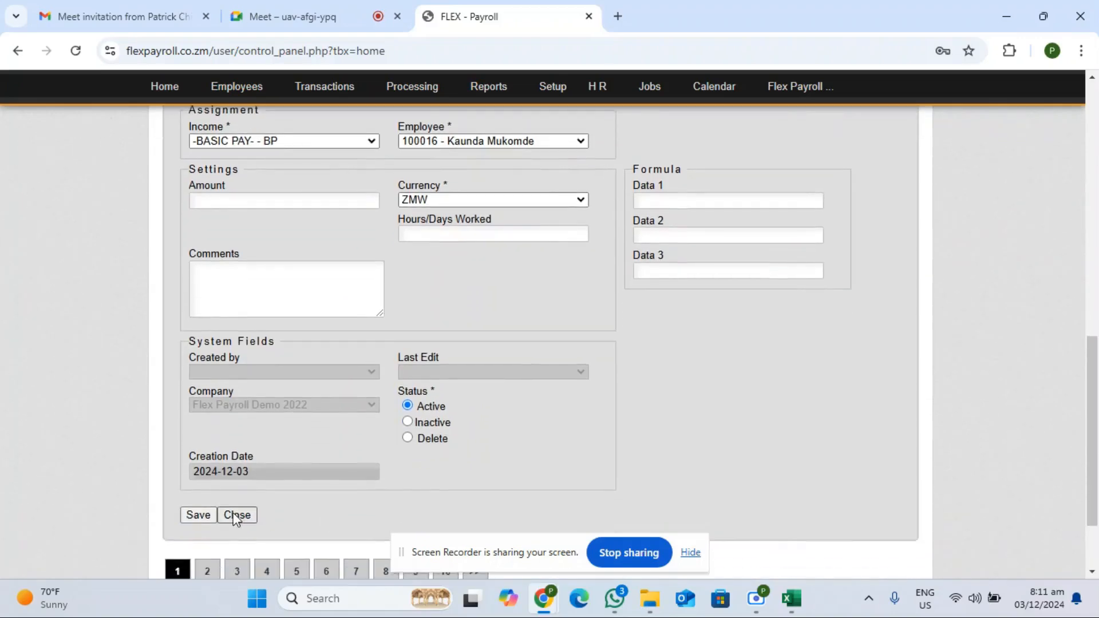
pyautogui.click(235, 527)
# Start a new income record assigning Housing Allowance - HA to the first listed employee.
pyautogui.click(198, 429)
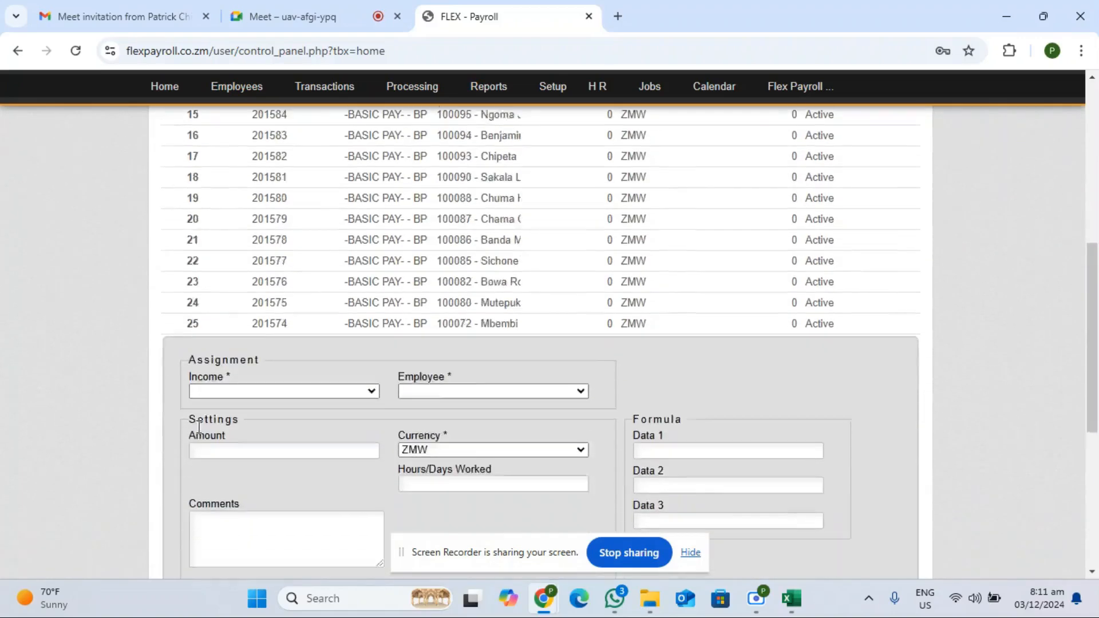
pyautogui.scroll(-5, 286, 223)
pyautogui.click(284, 209)
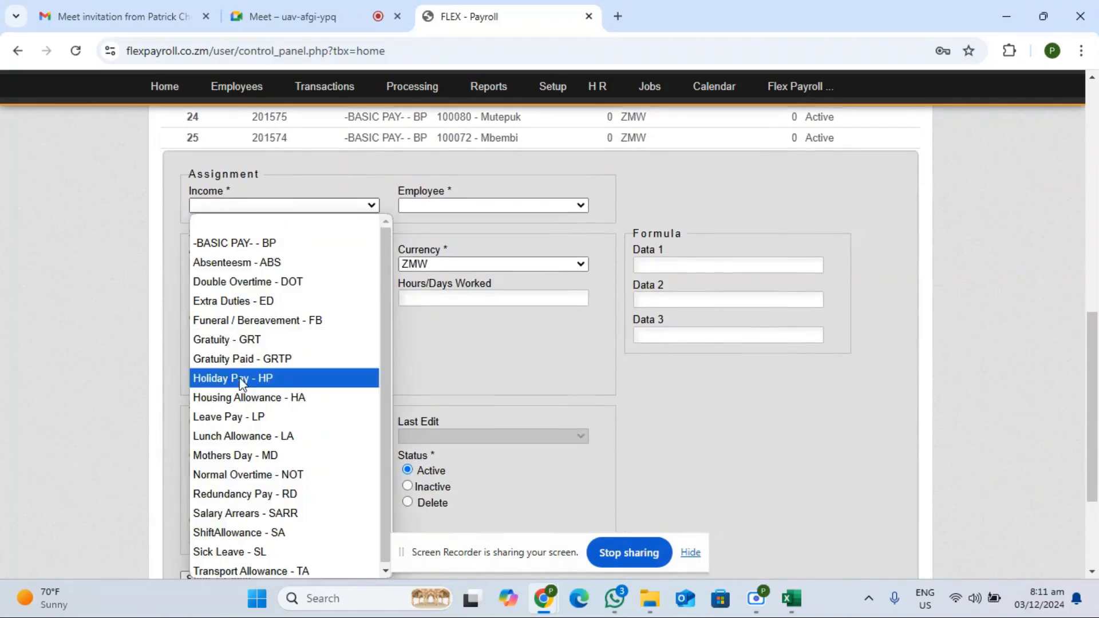
pyautogui.click(247, 396)
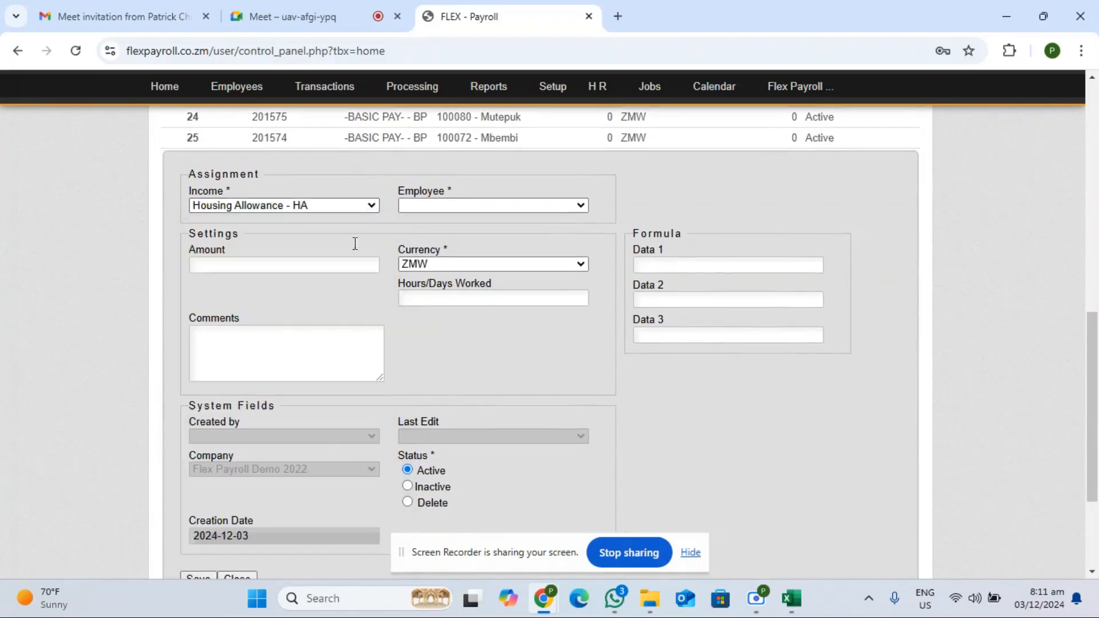
pyautogui.click(430, 207)
pyautogui.click(452, 245)
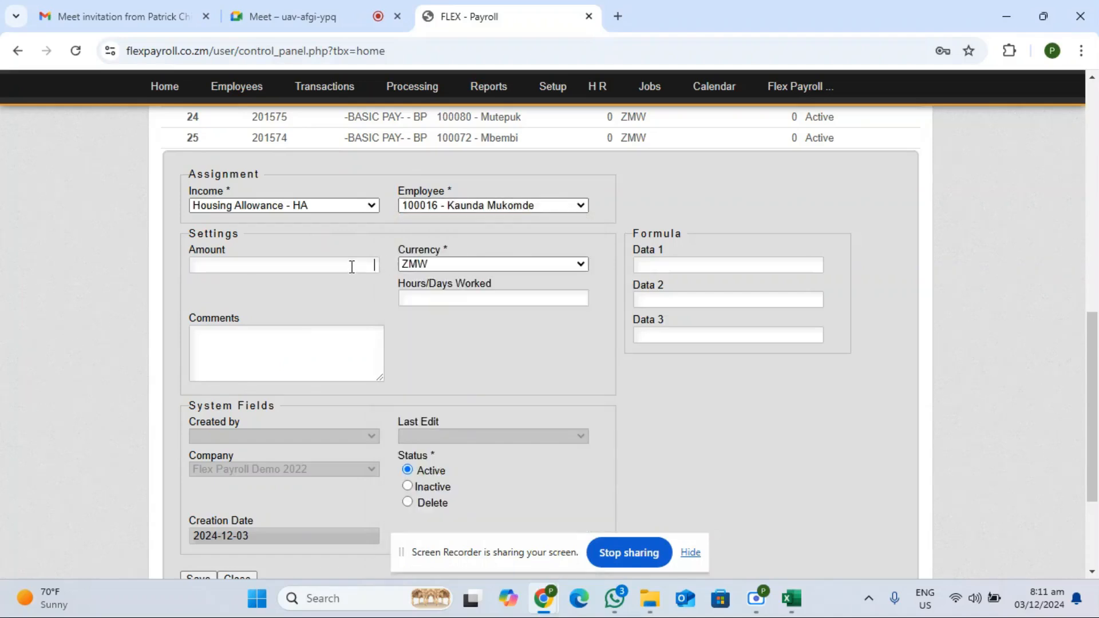
# Look over the available income types for the new record and its empty Amount field.
pyautogui.click(331, 208)
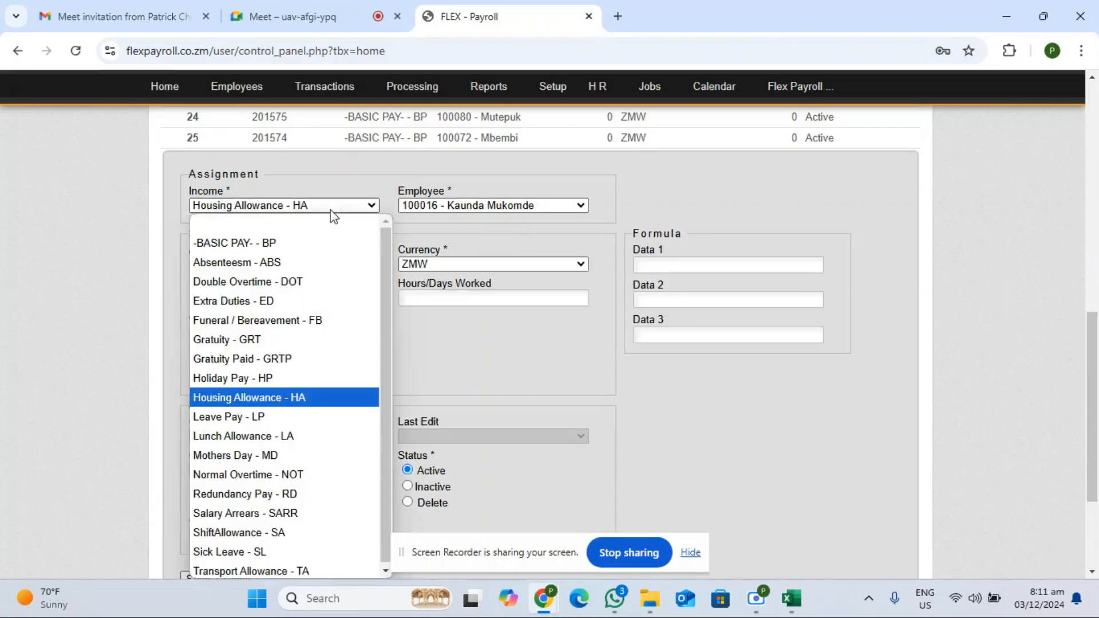
pyautogui.click(331, 209)
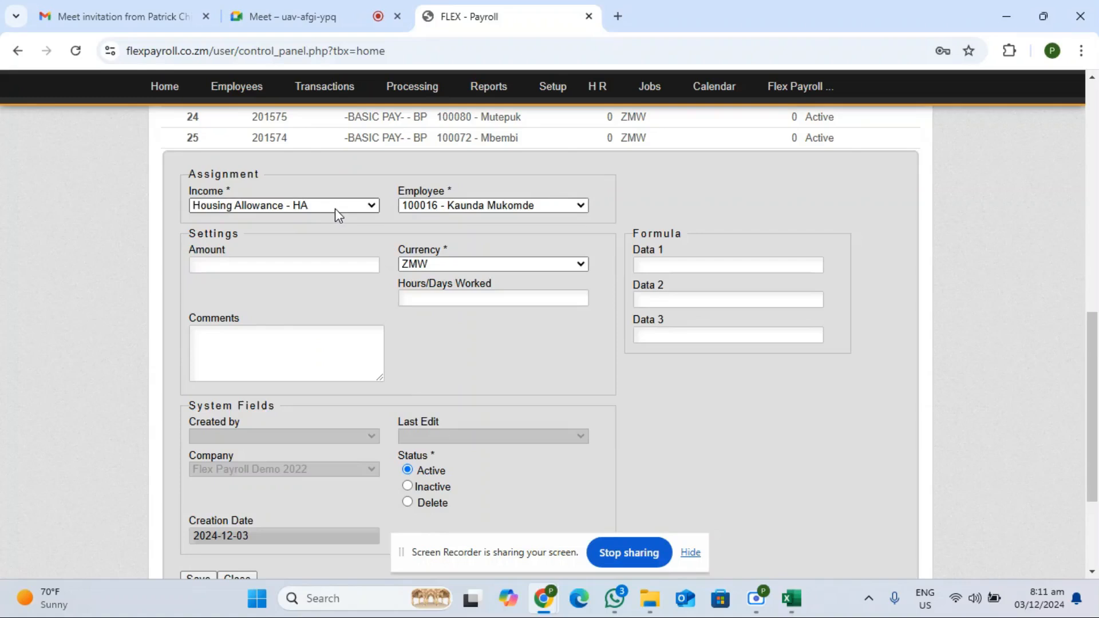
pyautogui.click(328, 263)
pyautogui.moveTo(316, 91)
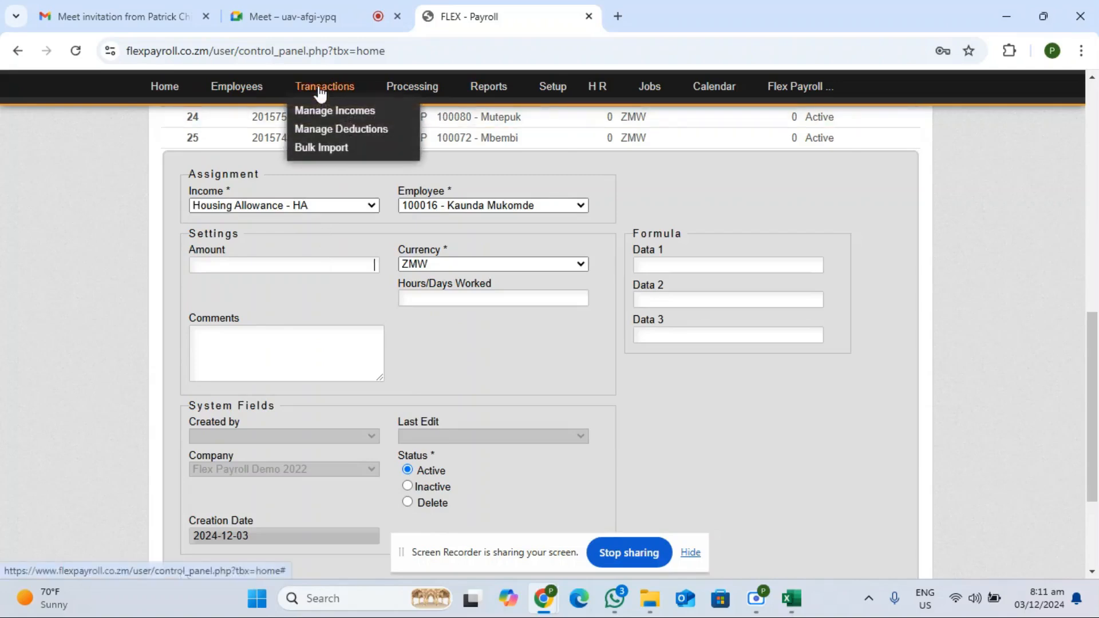
# Open Manage Deductions and start a new deduction record assigning -NAPSA- - NAP1 to the first listed employee.
pyautogui.click(325, 132)
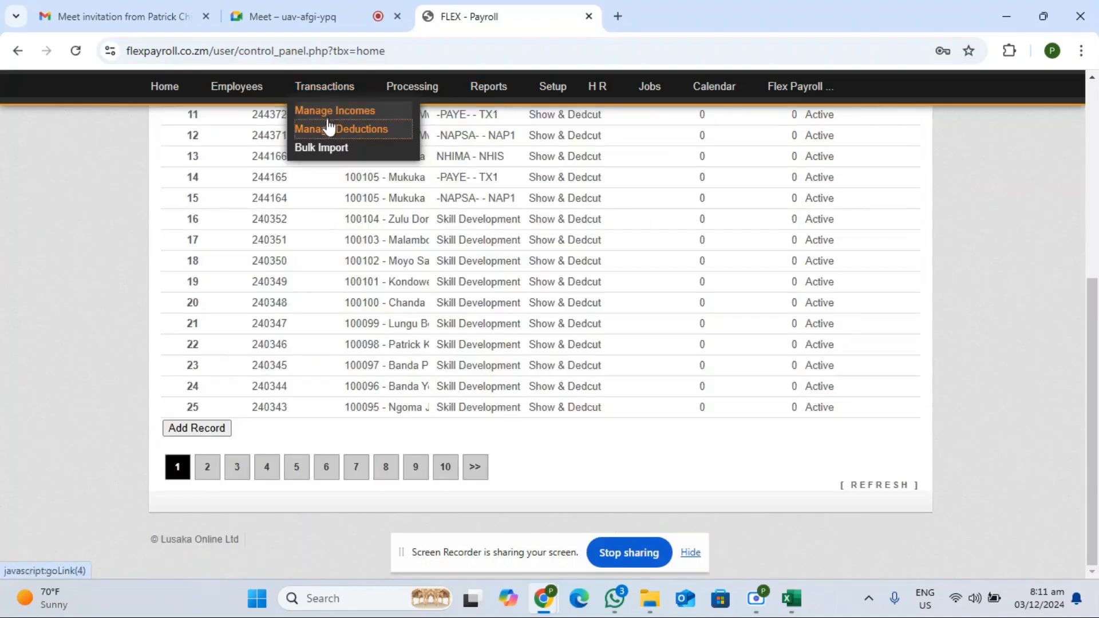
pyautogui.click(196, 426)
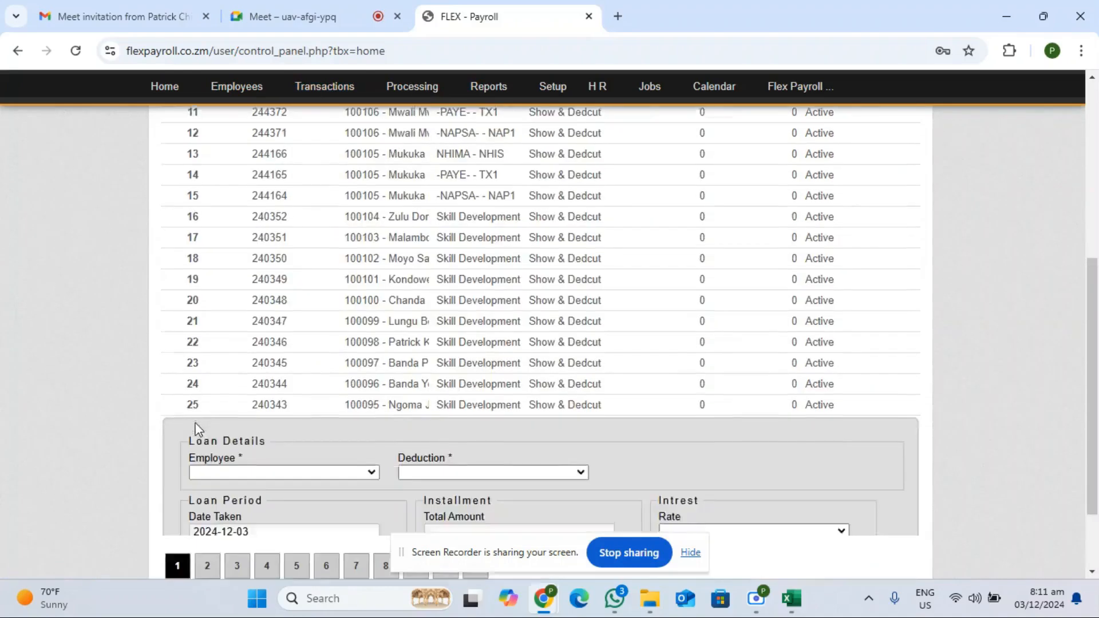
pyautogui.scroll(-5, 316, 254)
pyautogui.click(317, 207)
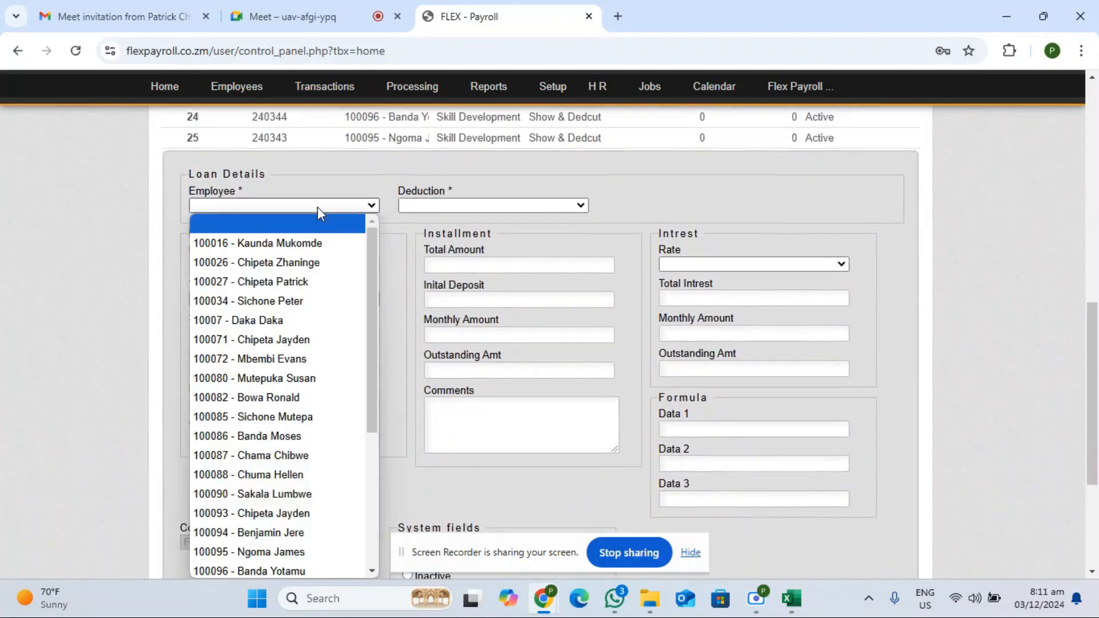
pyautogui.click(309, 246)
pyautogui.click(411, 210)
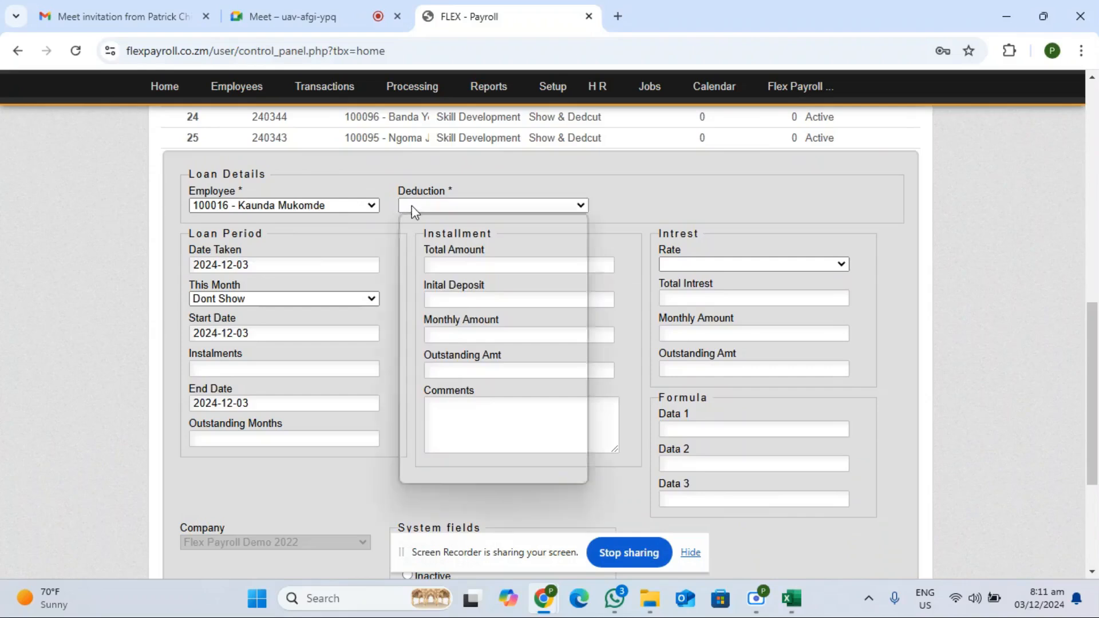
pyautogui.click(429, 242)
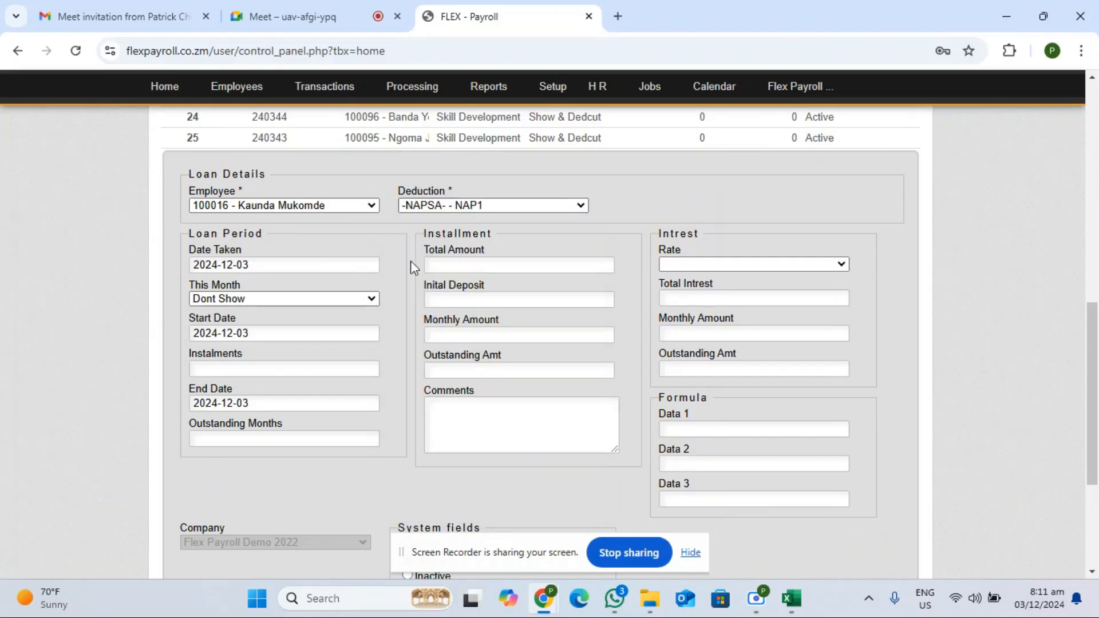
# Try the This Month option Show & Dedcut, look over the deduction types, and close the record without saving.
pyautogui.click(369, 299)
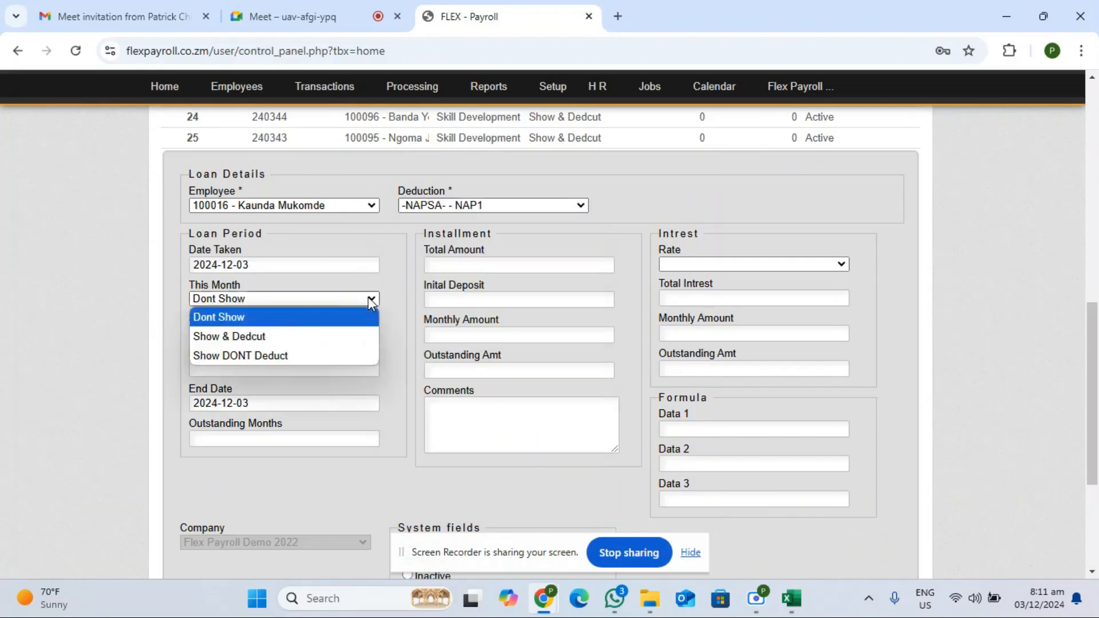
pyautogui.click(265, 336)
pyautogui.scroll(-2, 1088, 574)
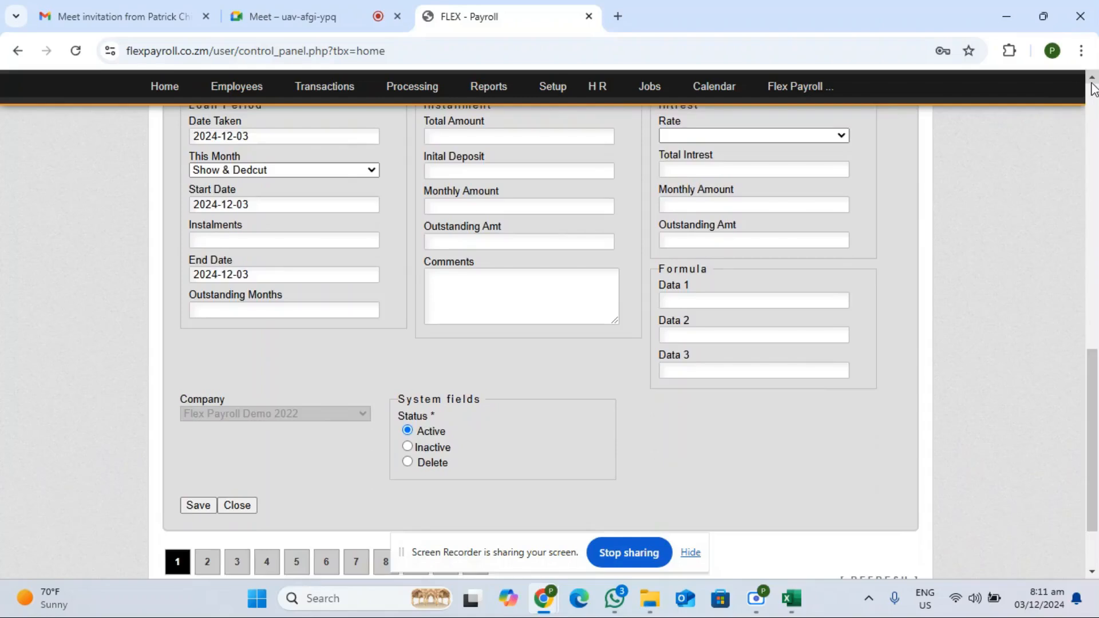
pyautogui.scroll(2, 1080, 96)
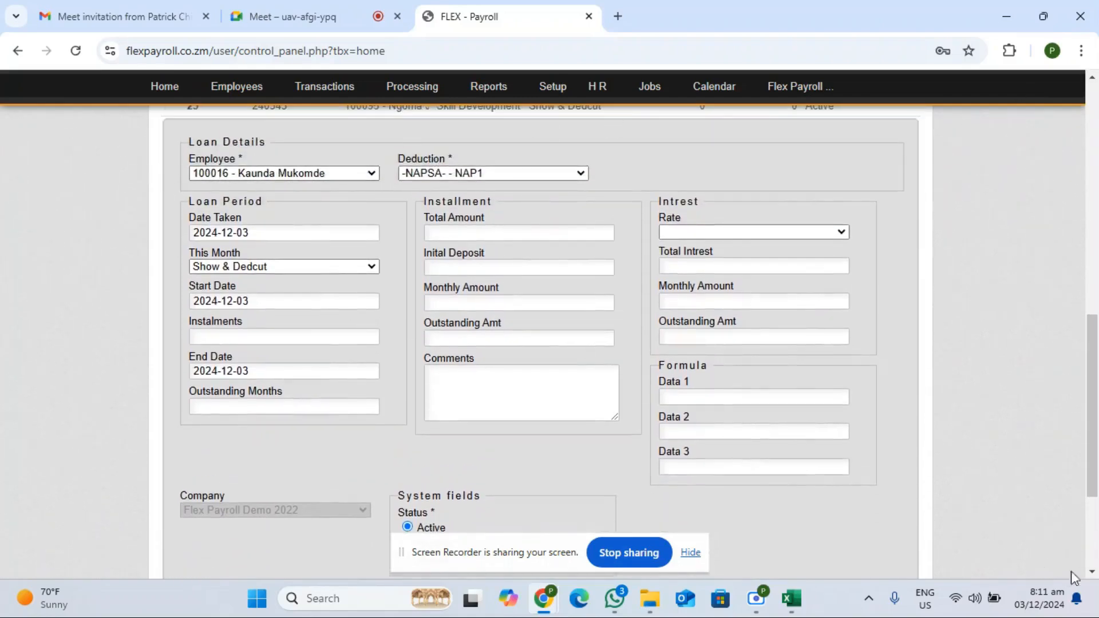
pyautogui.click(1092, 573)
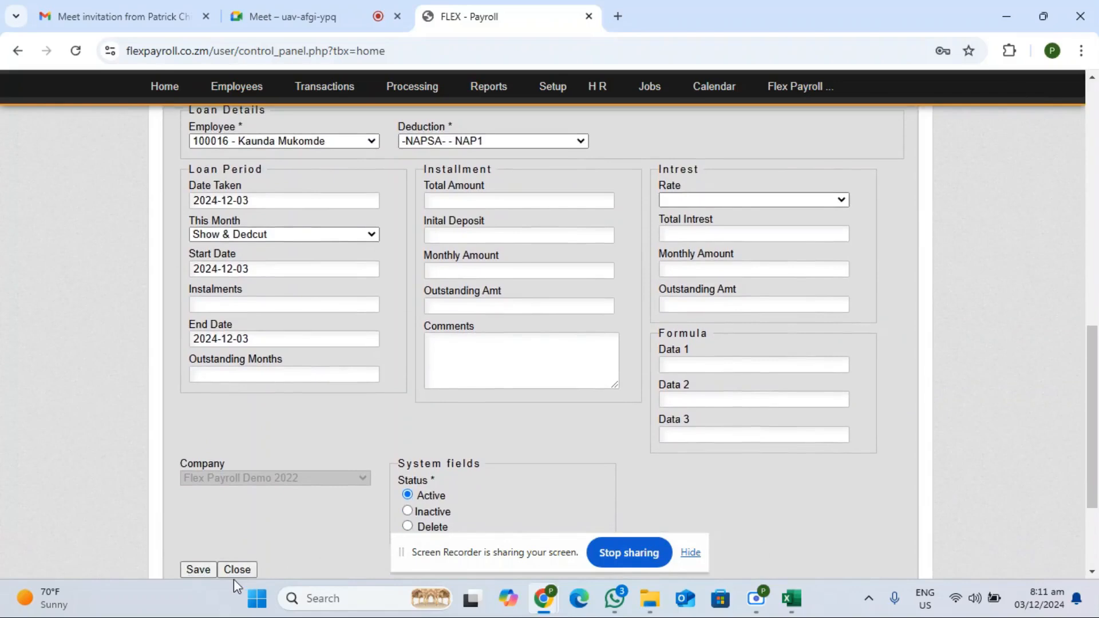
pyautogui.click(501, 143)
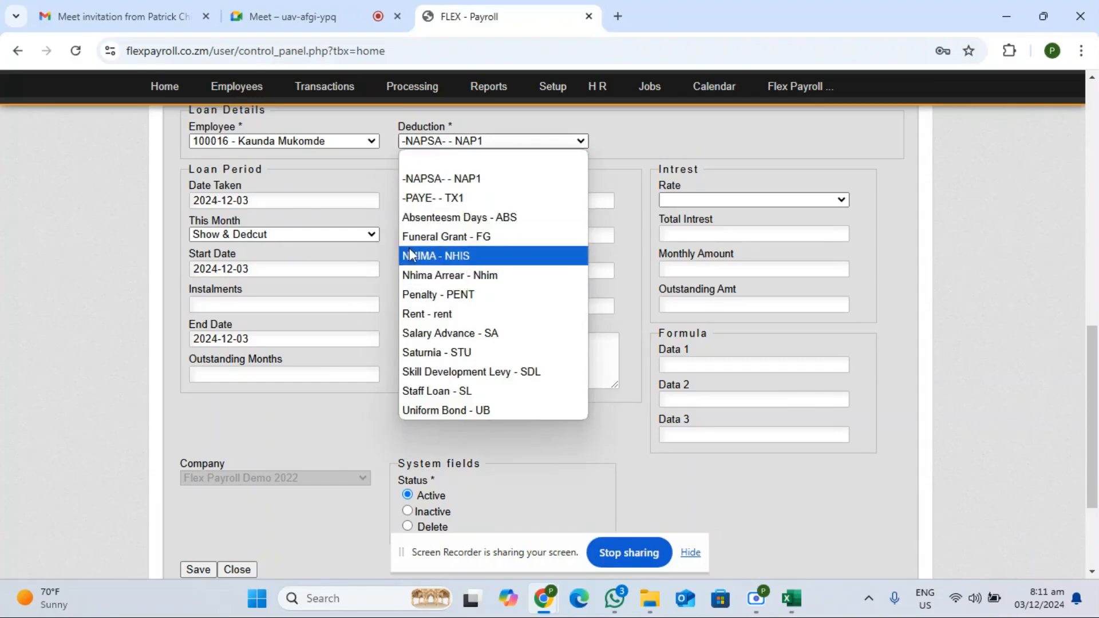
pyautogui.click(237, 569)
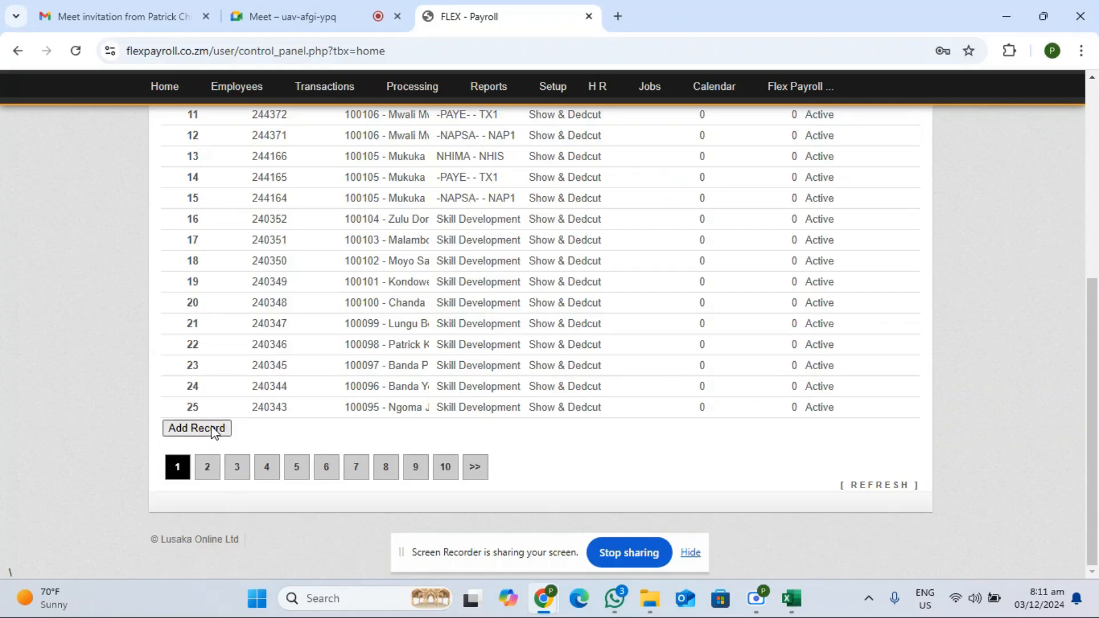
# Start a new deduction record assigning Salary Advance - SA to the first listed employee.
pyautogui.moveTo(330, 94)
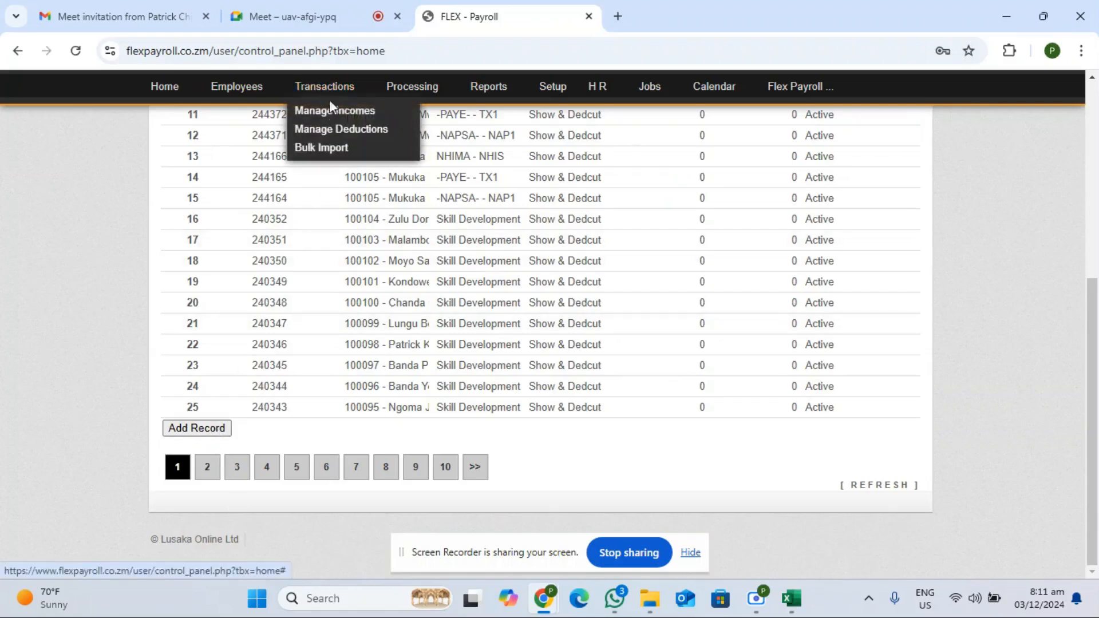
pyautogui.click(177, 435)
pyautogui.scroll(-5, 177, 435)
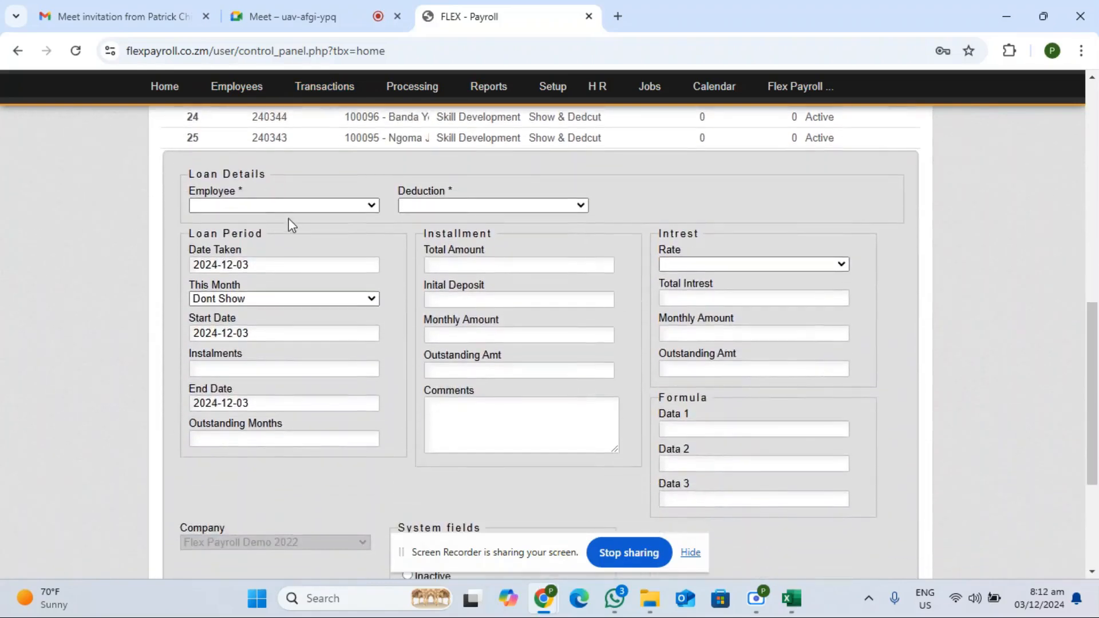
pyautogui.click(288, 208)
pyautogui.click(287, 243)
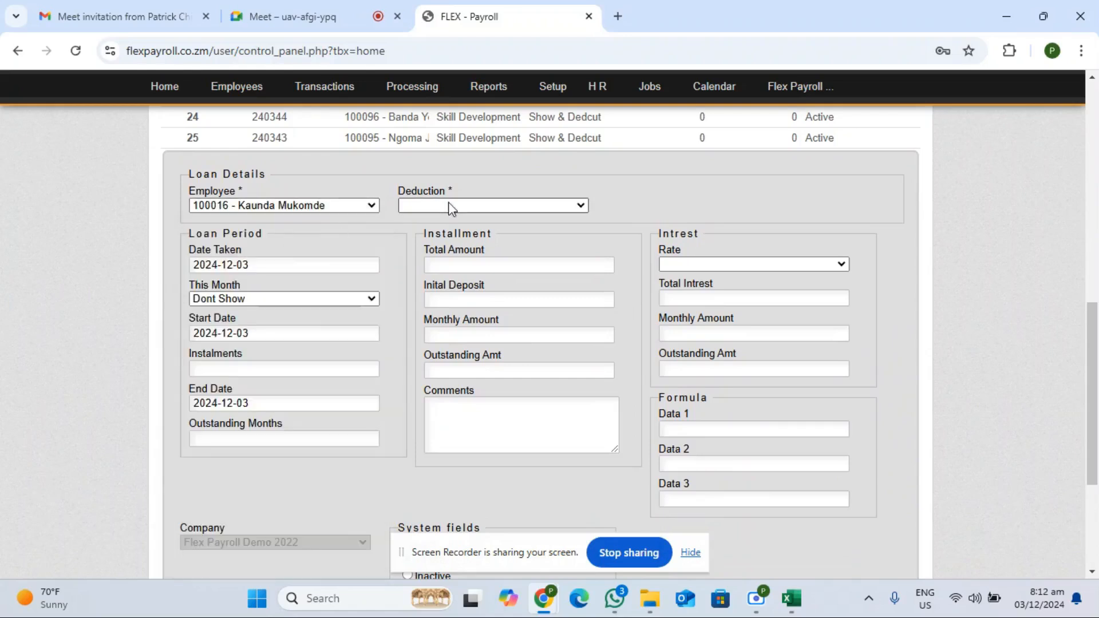
pyautogui.click(449, 205)
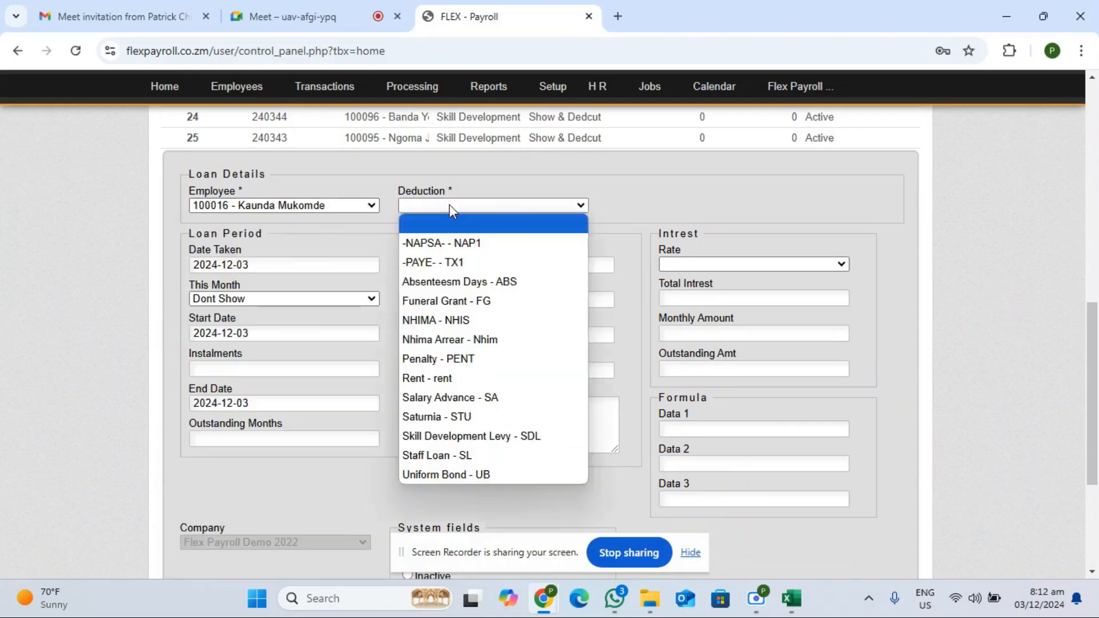
pyautogui.click(442, 399)
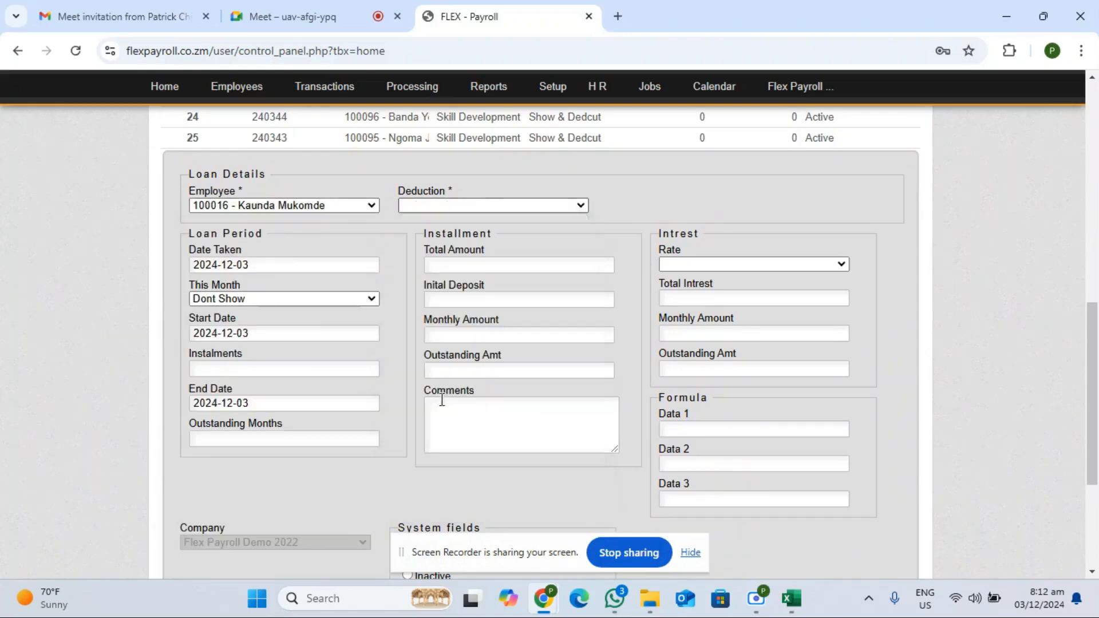
# Fill in the salary advance with a total amount of 2000, Show & Dedcut for this month, and 5 instalments.
pyautogui.click(500, 267)
pyautogui.write('2000')
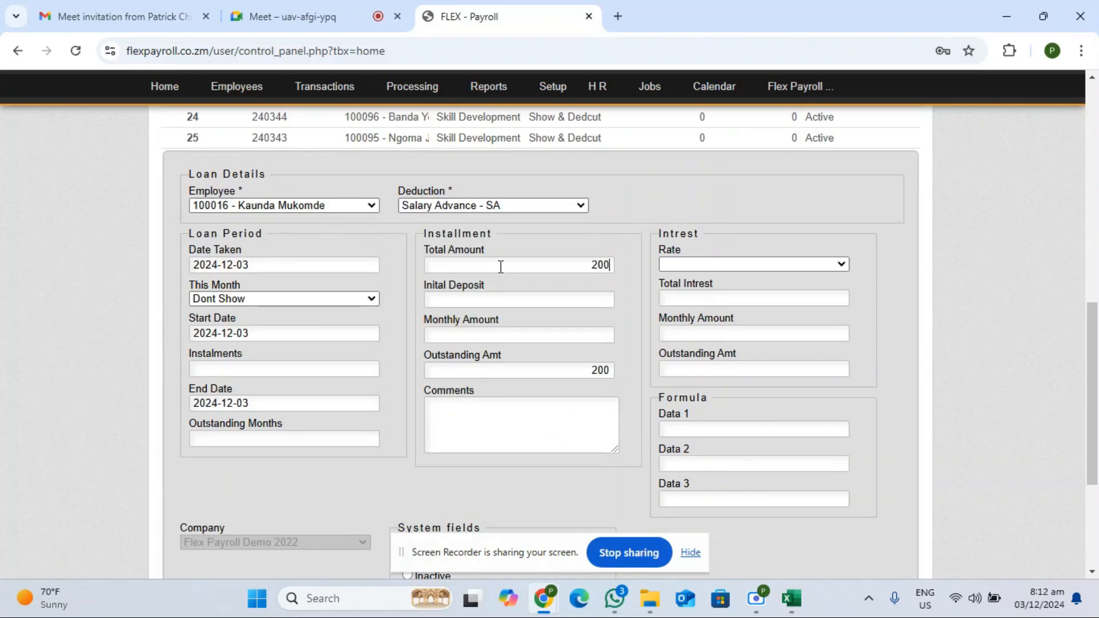
pyautogui.click(318, 303)
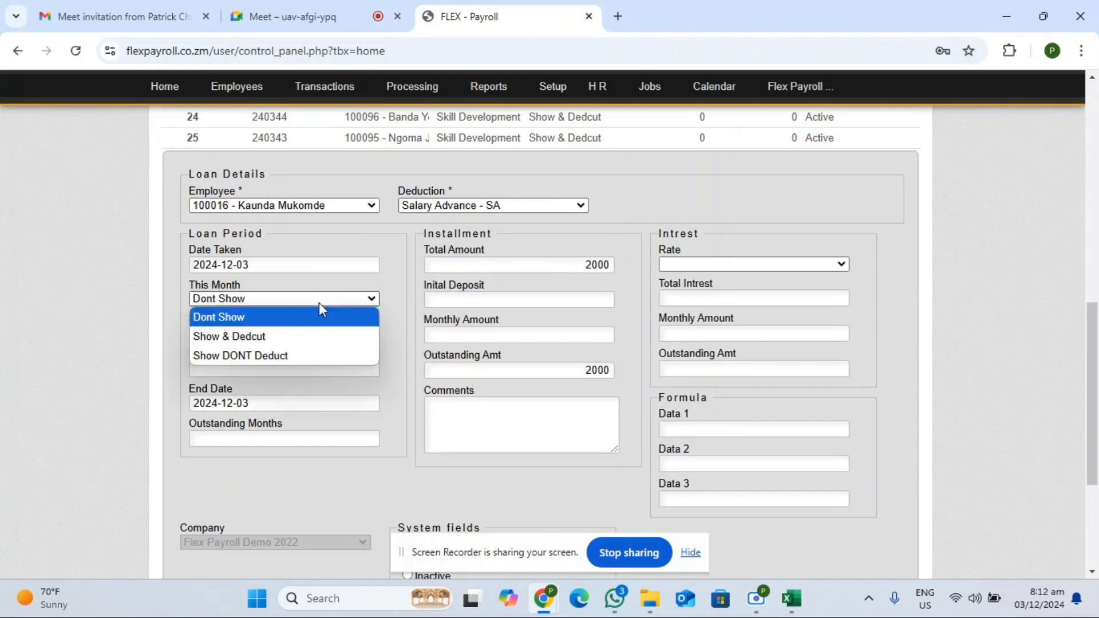
pyautogui.click(272, 338)
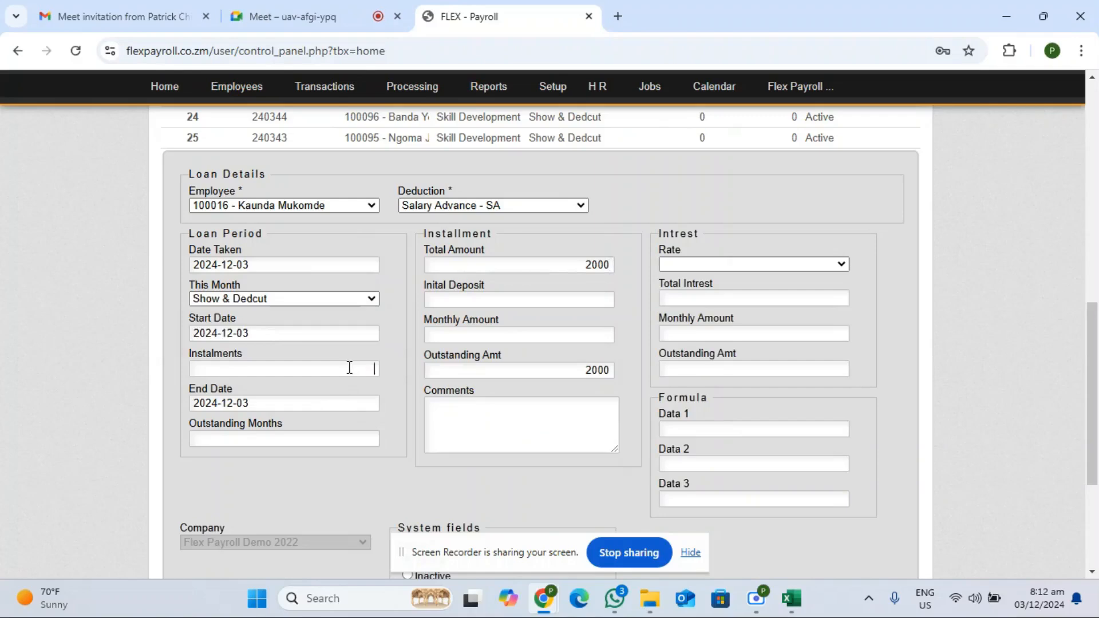
pyautogui.write('5')
pyautogui.scroll(-3, 1094, 580)
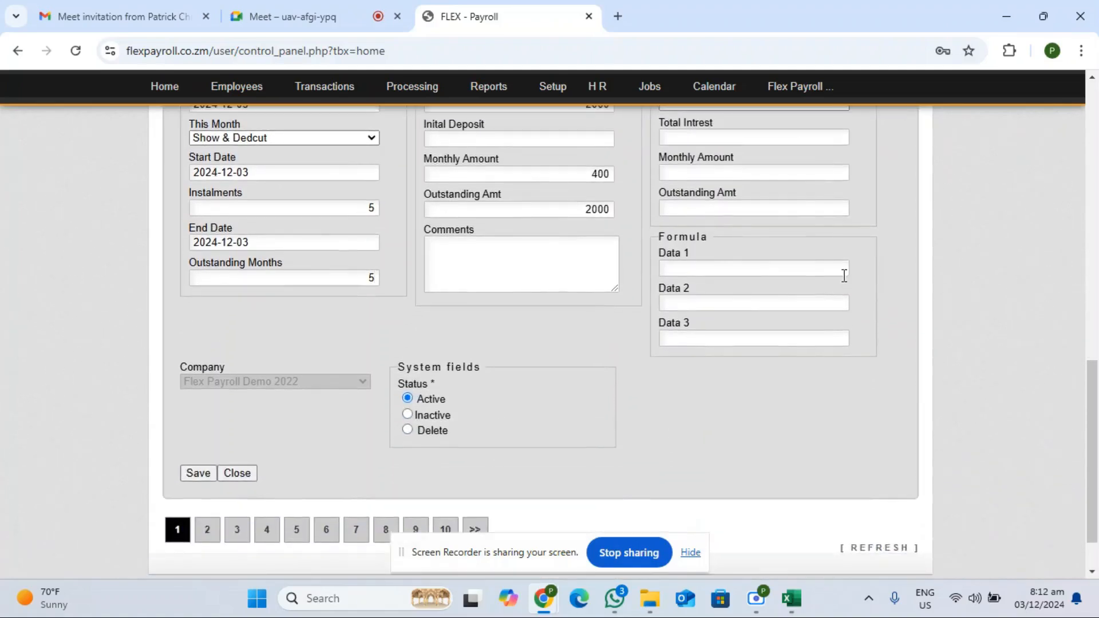
# Open Trial / Final Processing and set the process period to 11 - November 2024.
pyautogui.moveTo(484, 83)
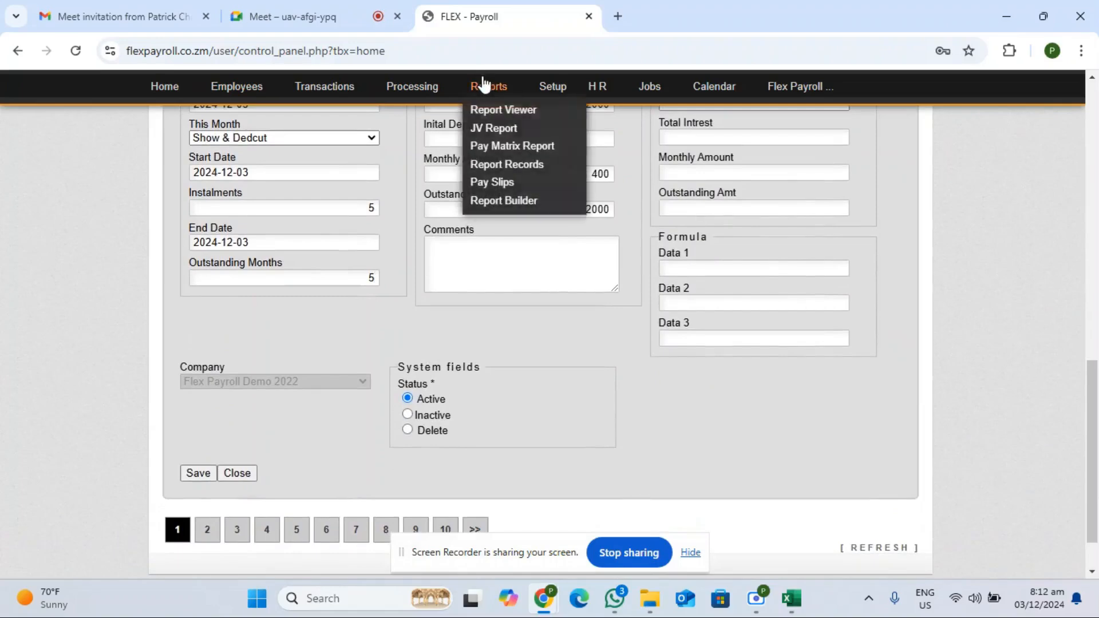
pyautogui.moveTo(419, 88)
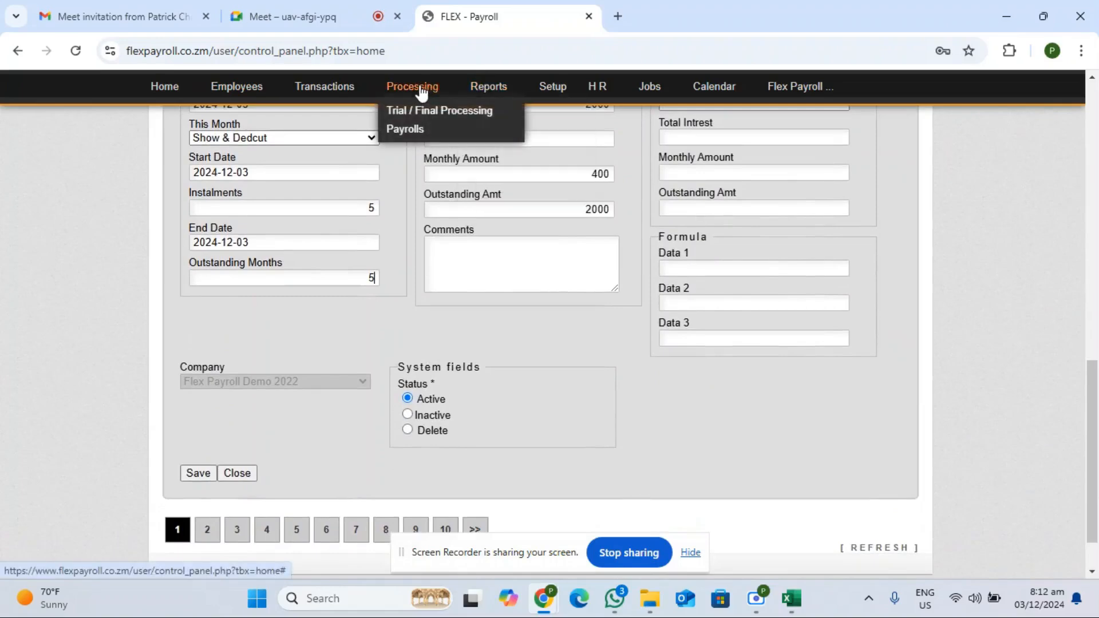
pyautogui.click(426, 115)
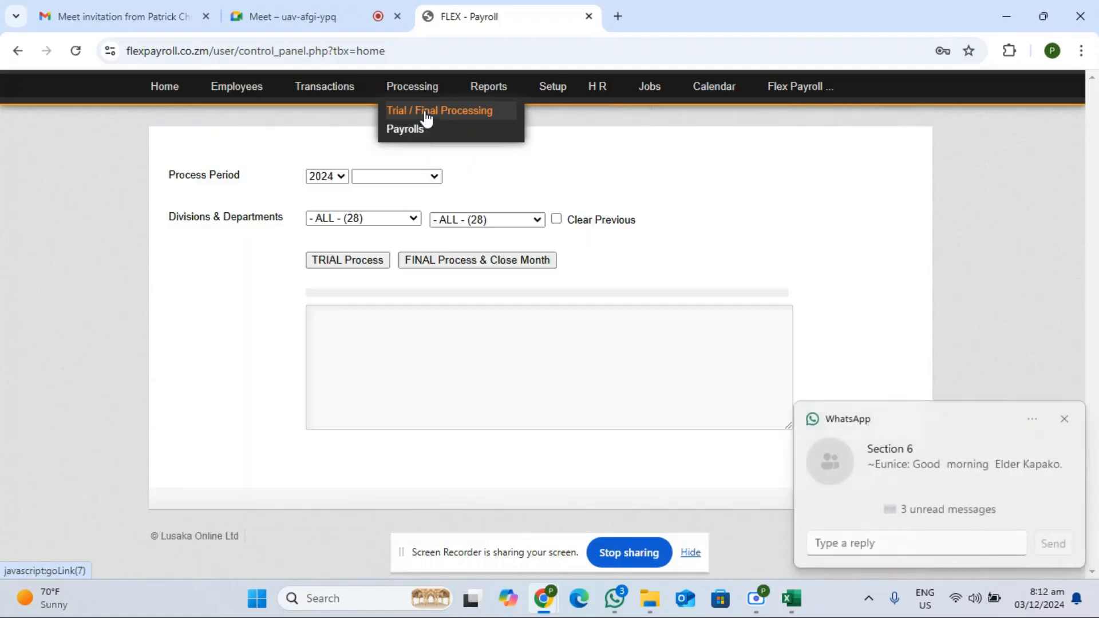
pyautogui.click(403, 177)
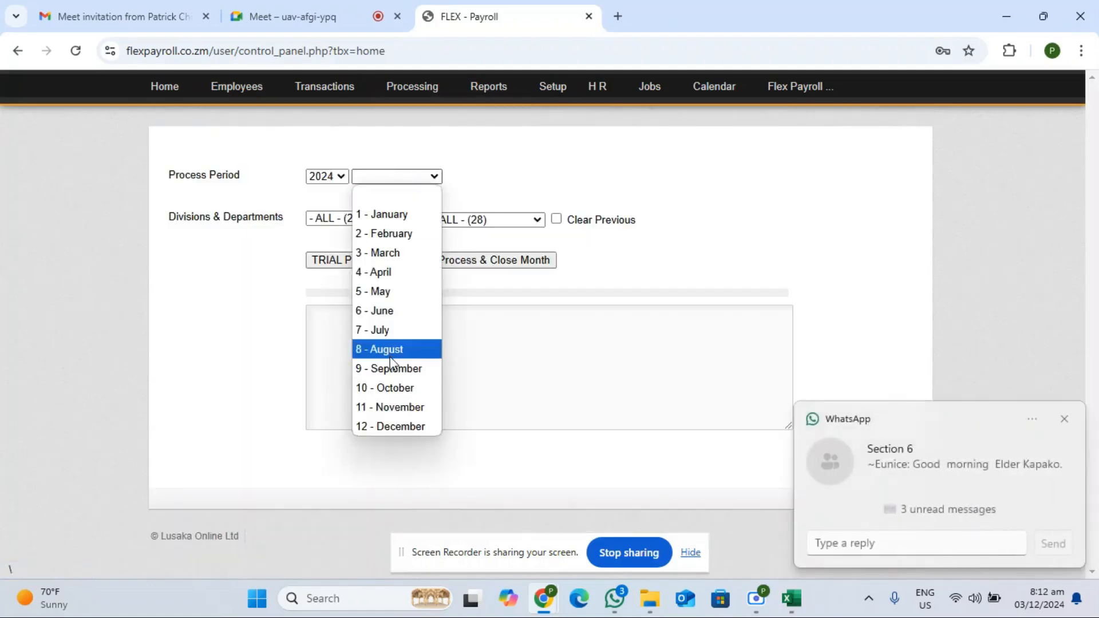
pyautogui.click(380, 407)
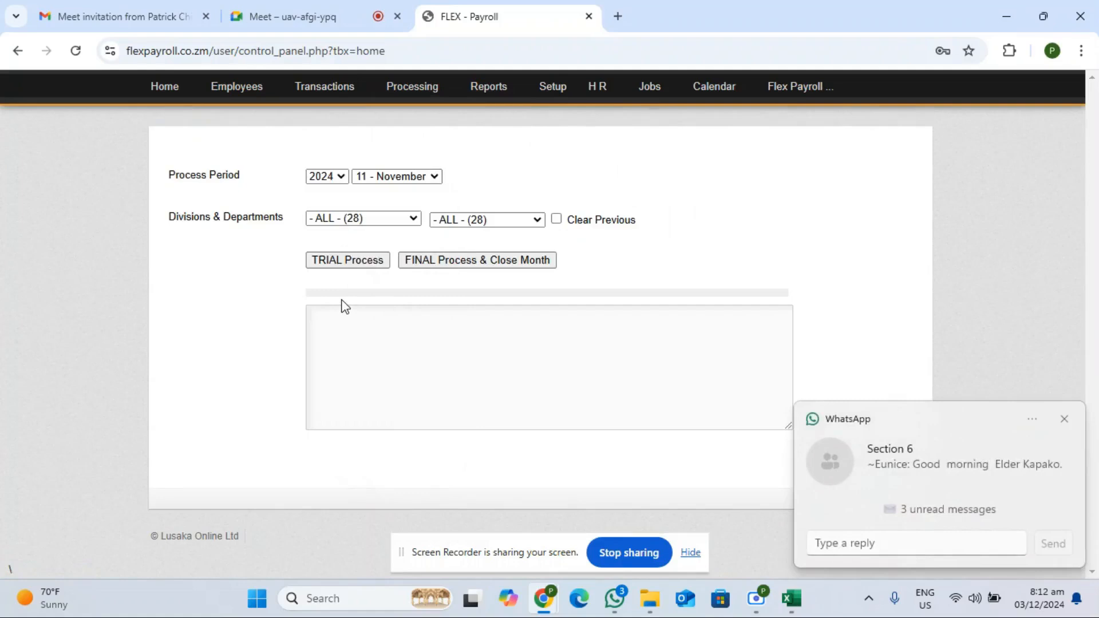
# Open the Pay Slips list and view the first listed employee's November 2024 pay slip.
pyautogui.click(491, 89)
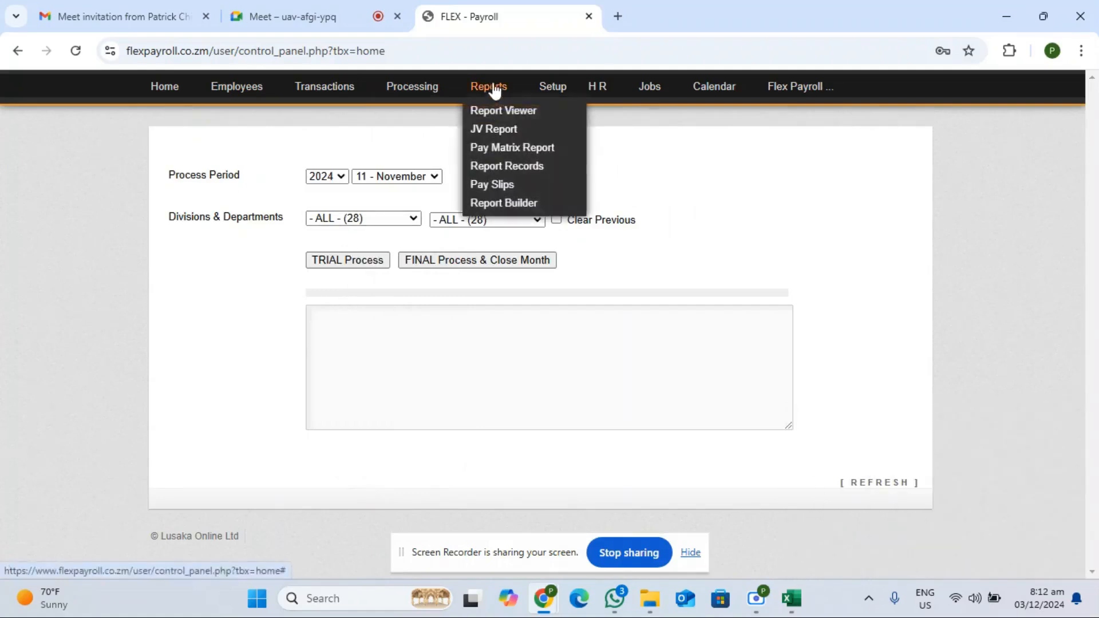
pyautogui.click(504, 186)
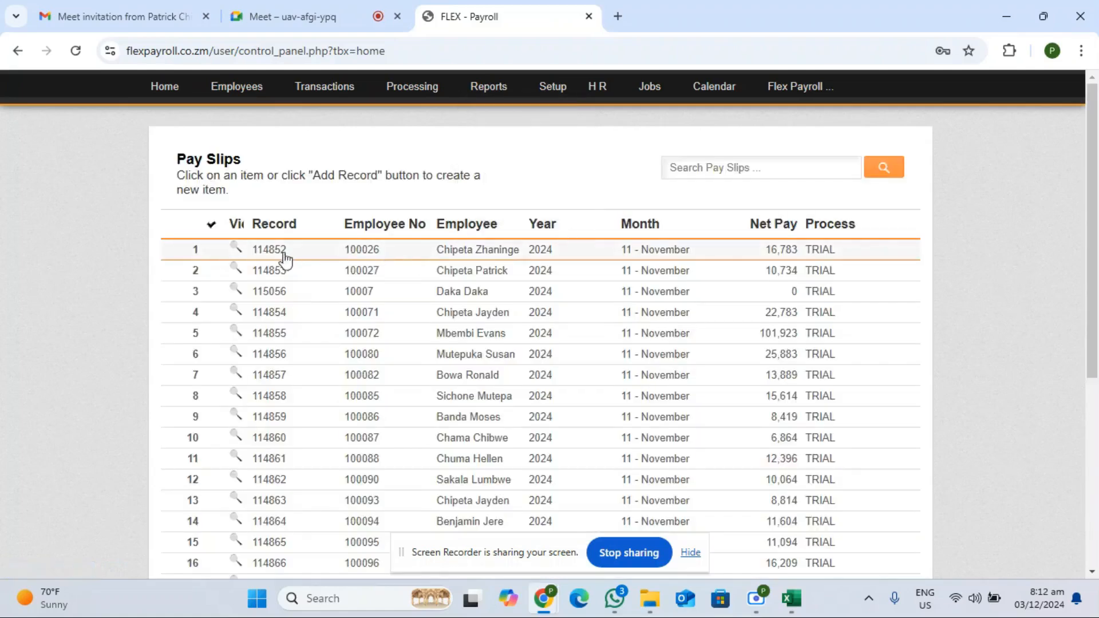
pyautogui.click(235, 249)
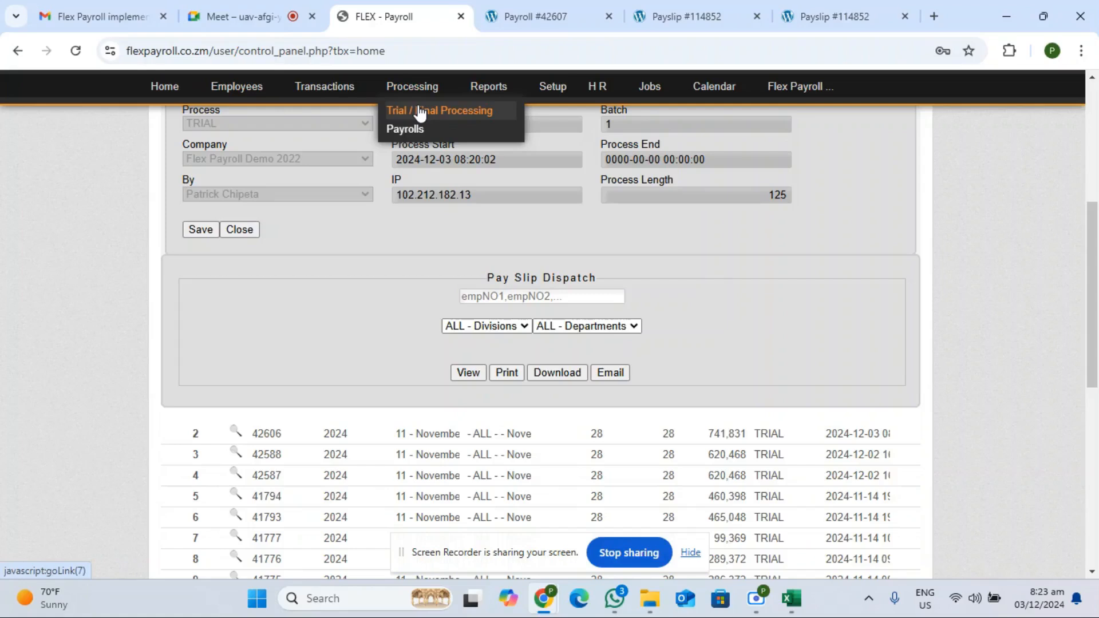
# Search the Pay Slips list by an employee number and view that employee's November 2024 trial pay slip.
pyautogui.click(420, 116)
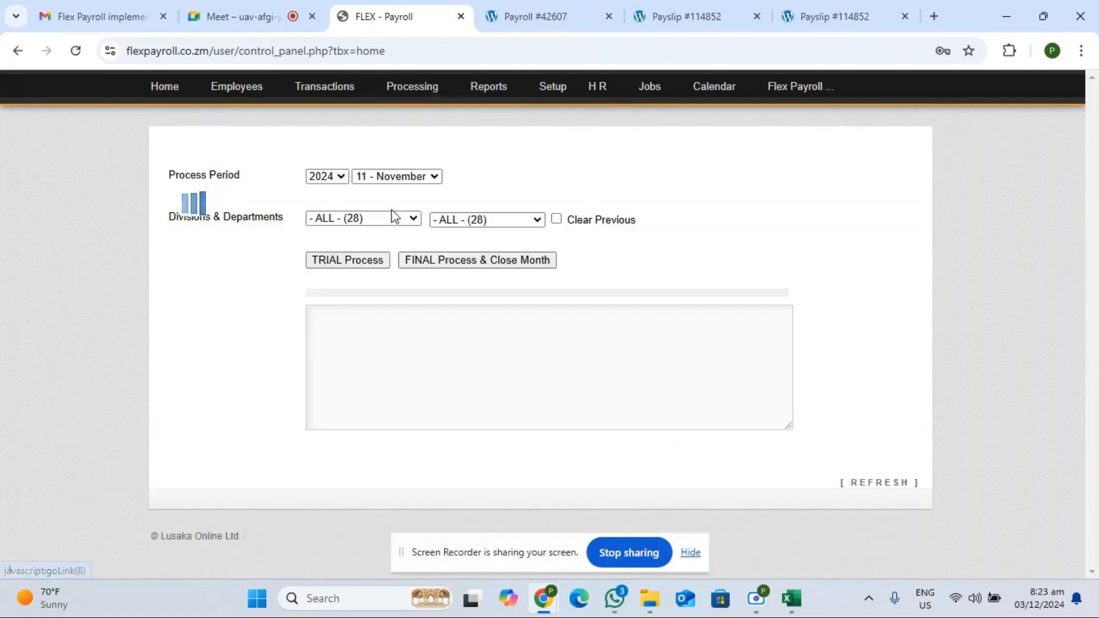
pyautogui.moveTo(490, 90)
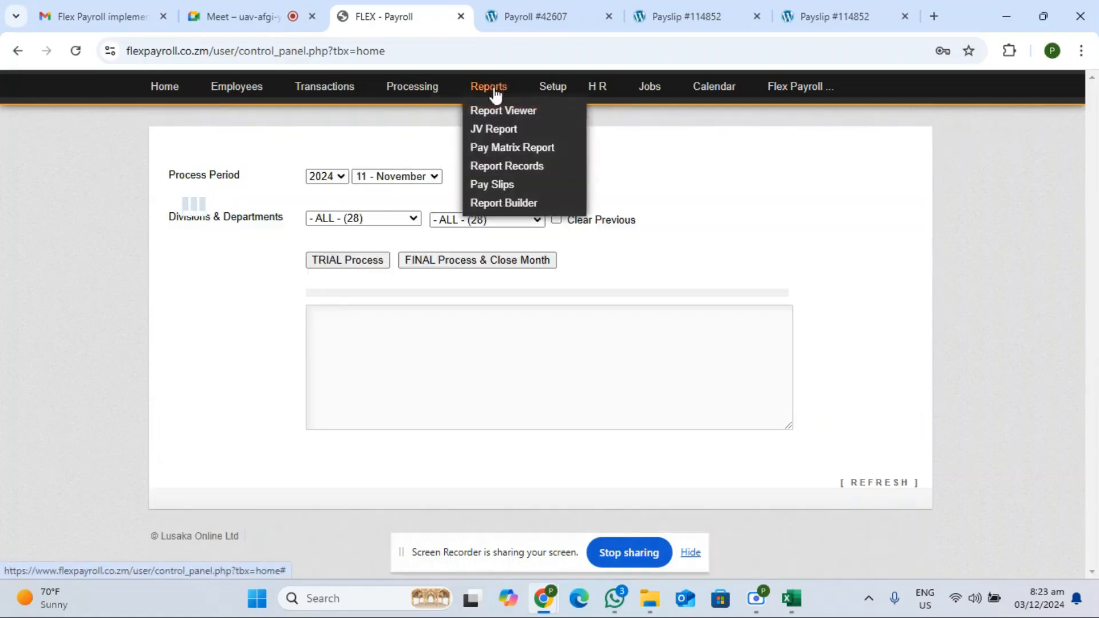
pyautogui.click(502, 191)
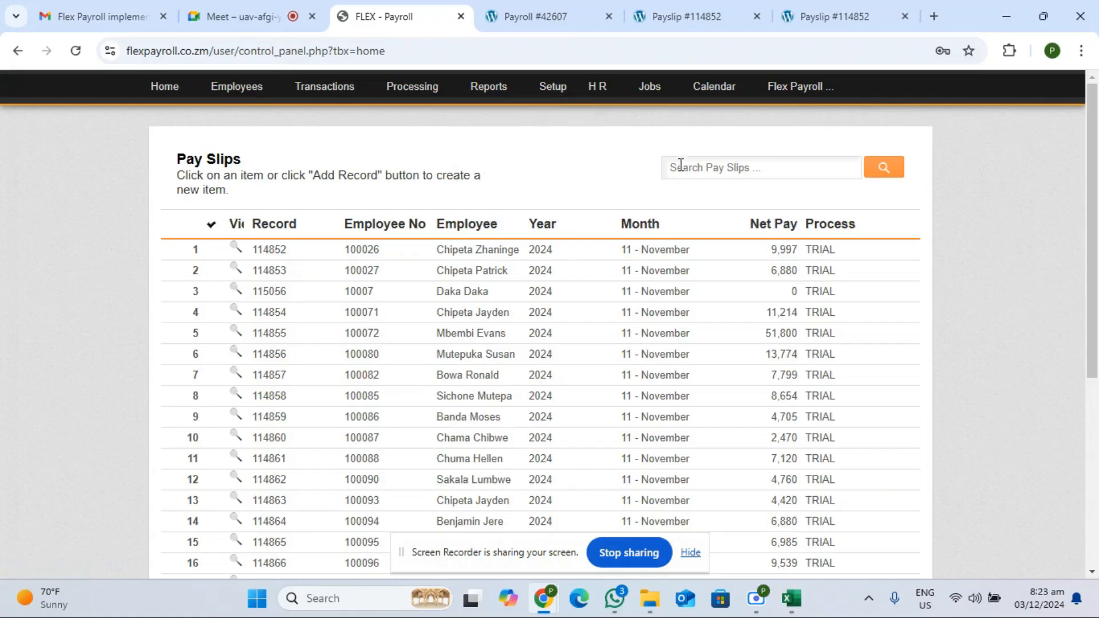
pyautogui.write('100090')
pyautogui.click(881, 171)
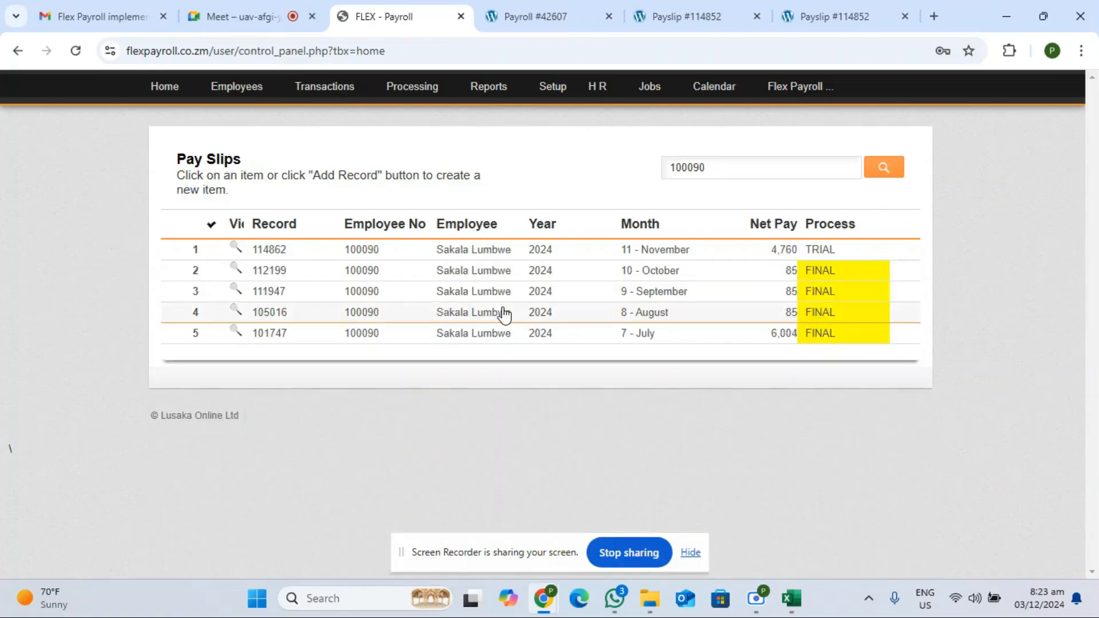
pyautogui.click(234, 251)
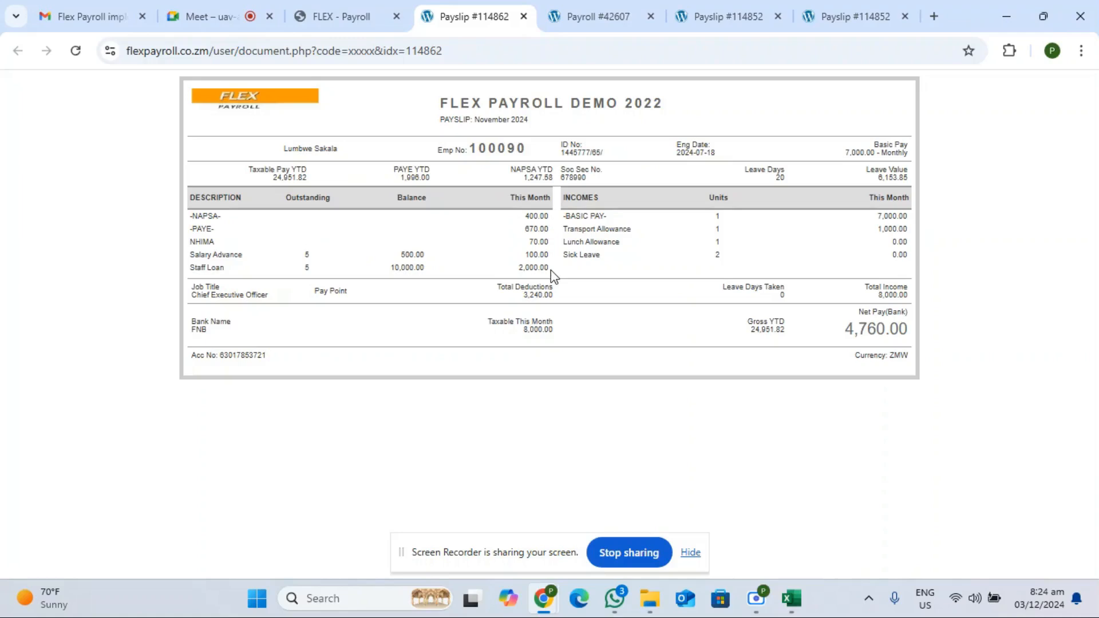
# Return to the payroll page, open the PAYE Schedule report from the Report Viewer and look through its rows.
pyautogui.click(345, 11)
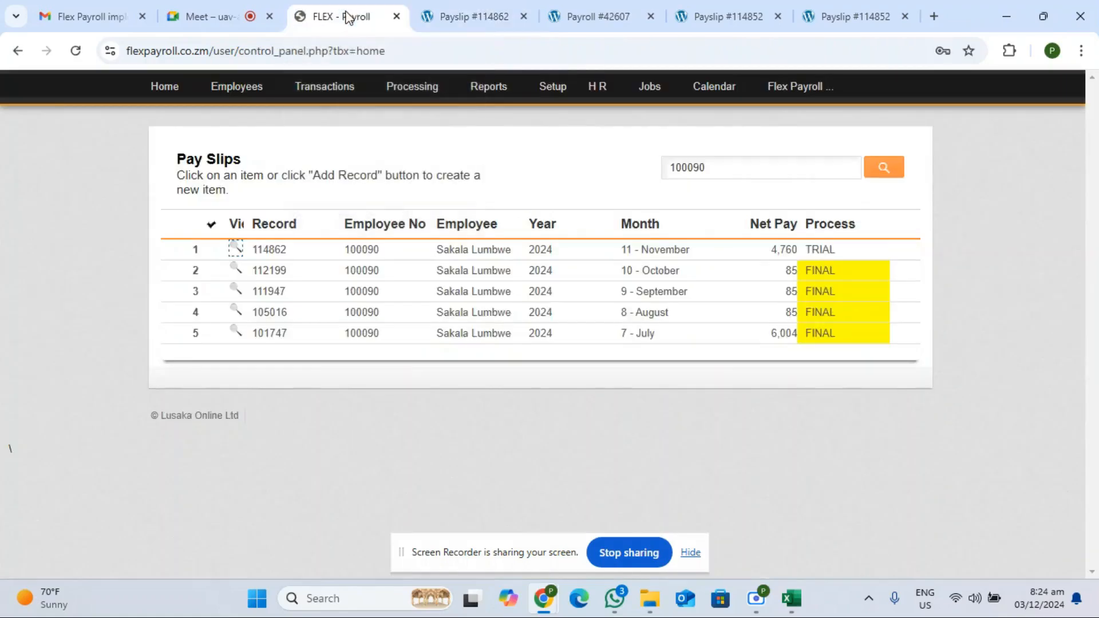
pyautogui.moveTo(482, 86)
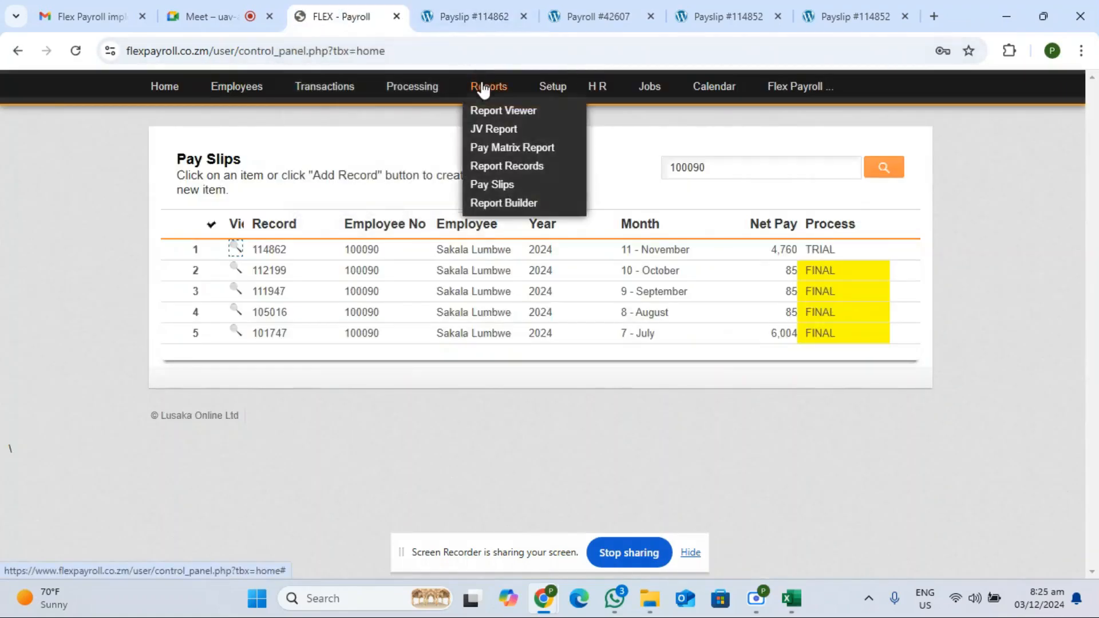
pyautogui.click(491, 112)
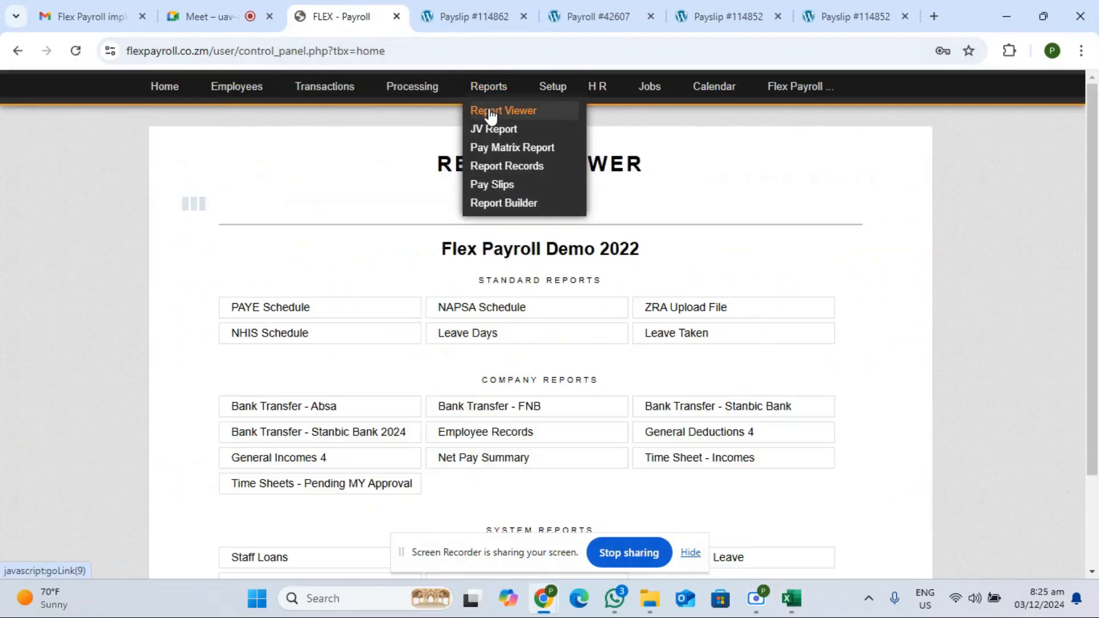
pyautogui.click(359, 312)
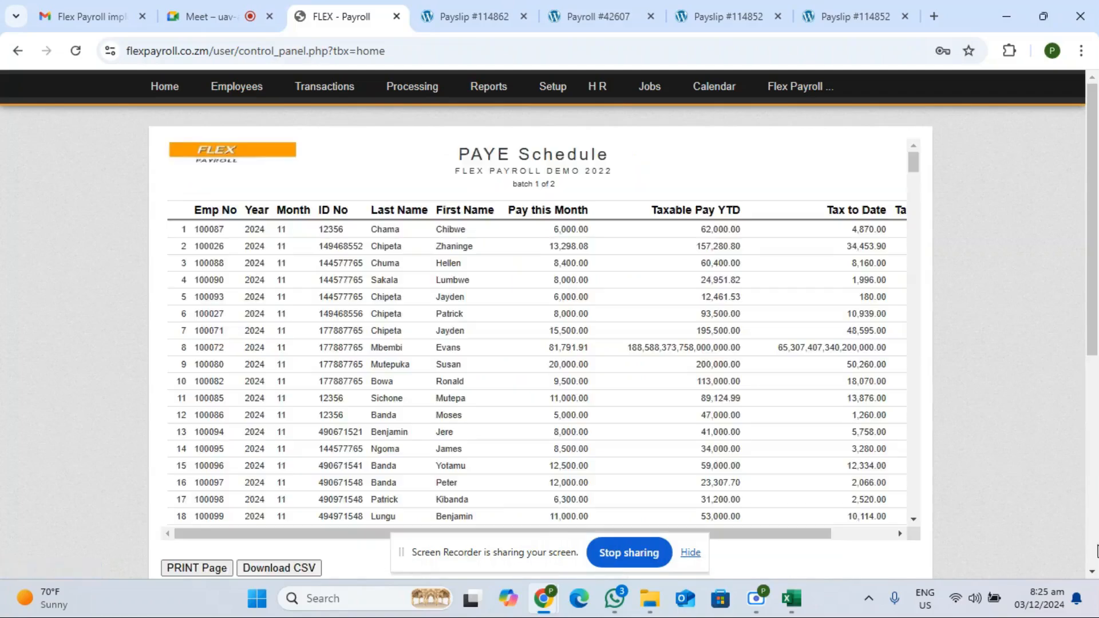
pyautogui.click(1092, 571)
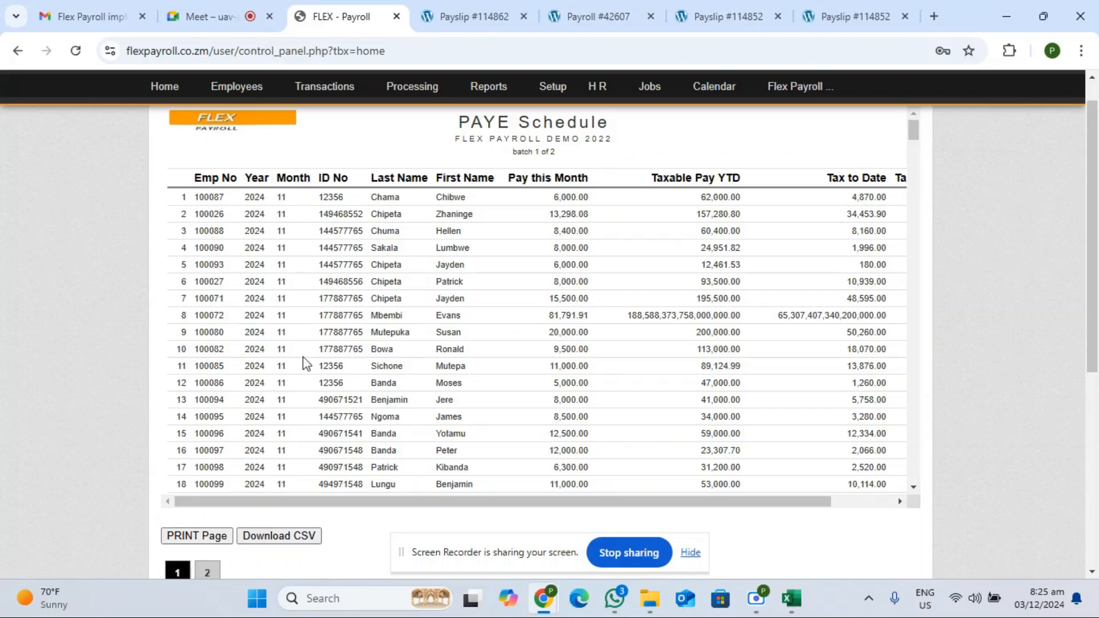
pyautogui.moveTo(912, 123); pyautogui.dragTo(925, 199)
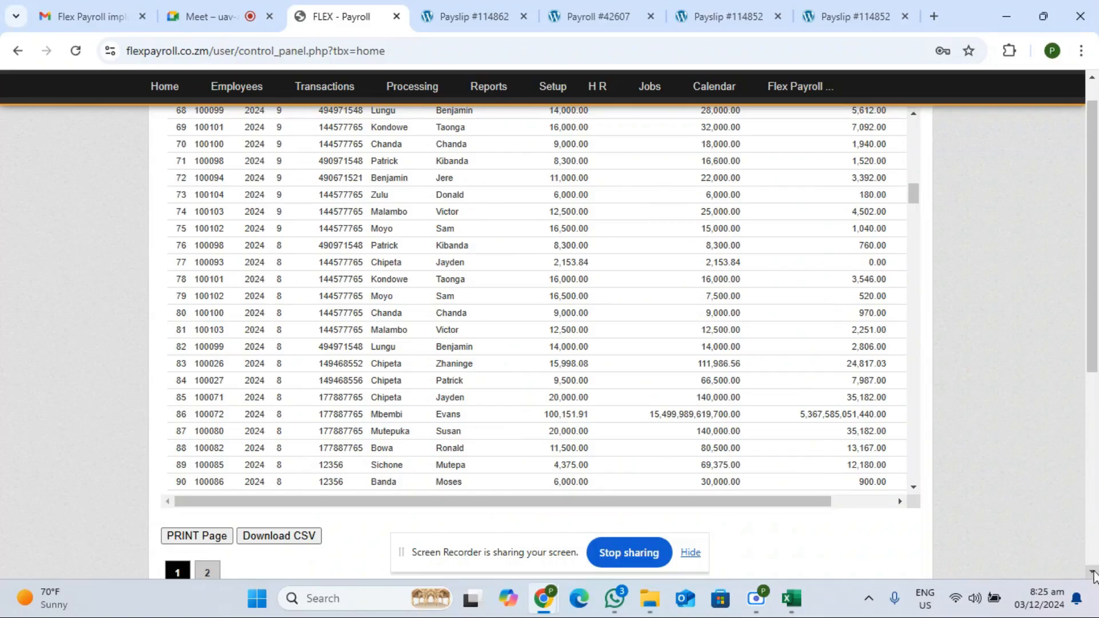
# Filter the PAYE Schedule to Year equal to 2024 and Month equal to 11, and refresh the report.
pyautogui.scroll(-6, 1093, 575)
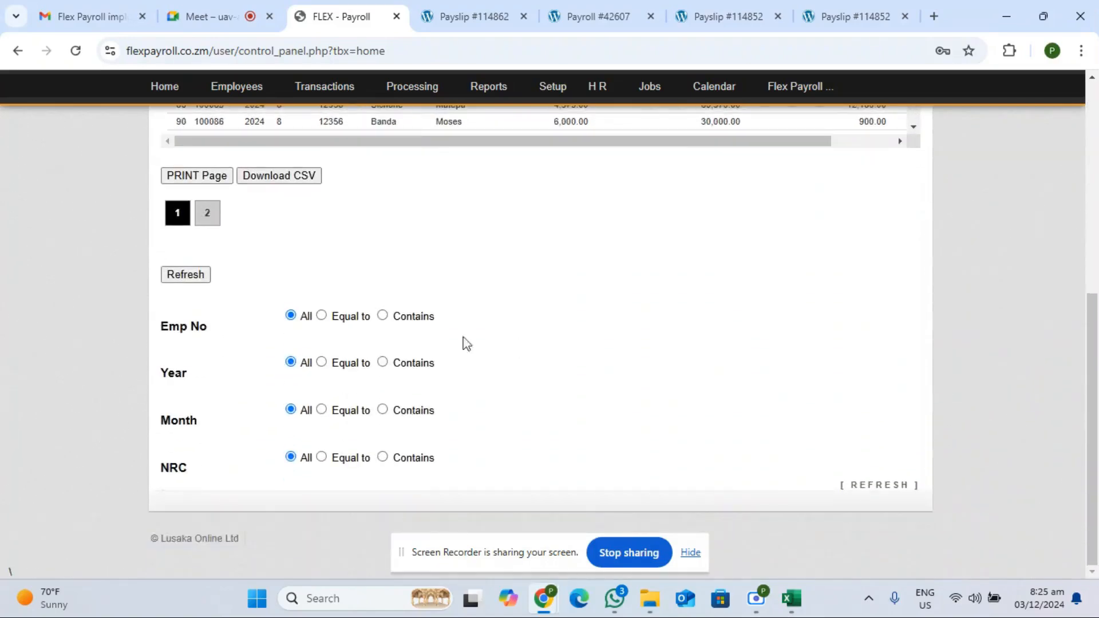
pyautogui.click(321, 362)
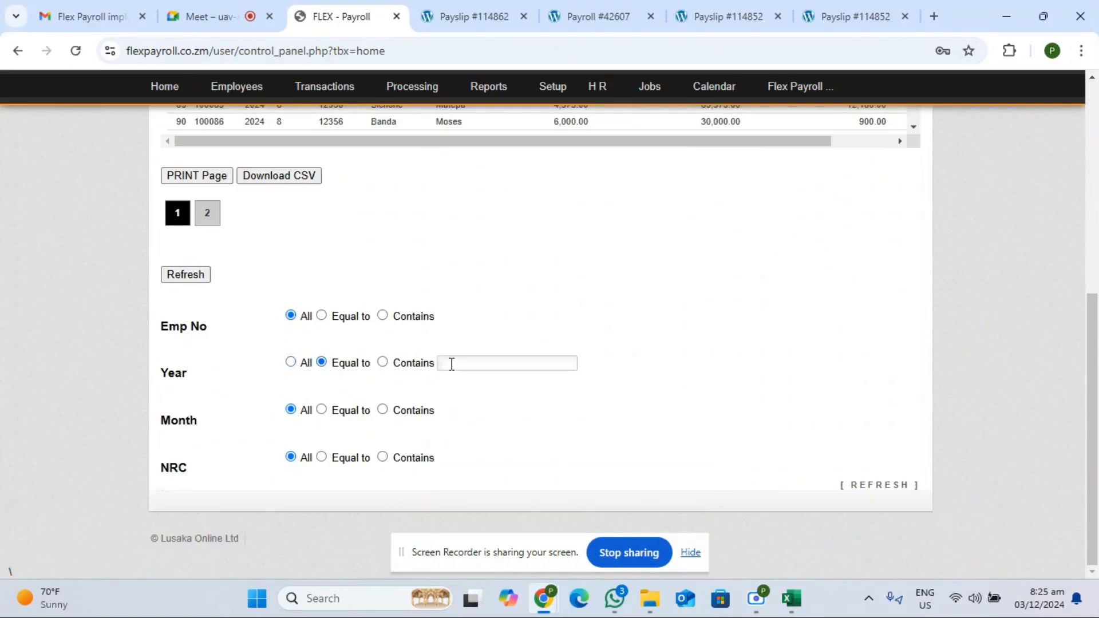
pyautogui.click(457, 365)
pyautogui.click(508, 396)
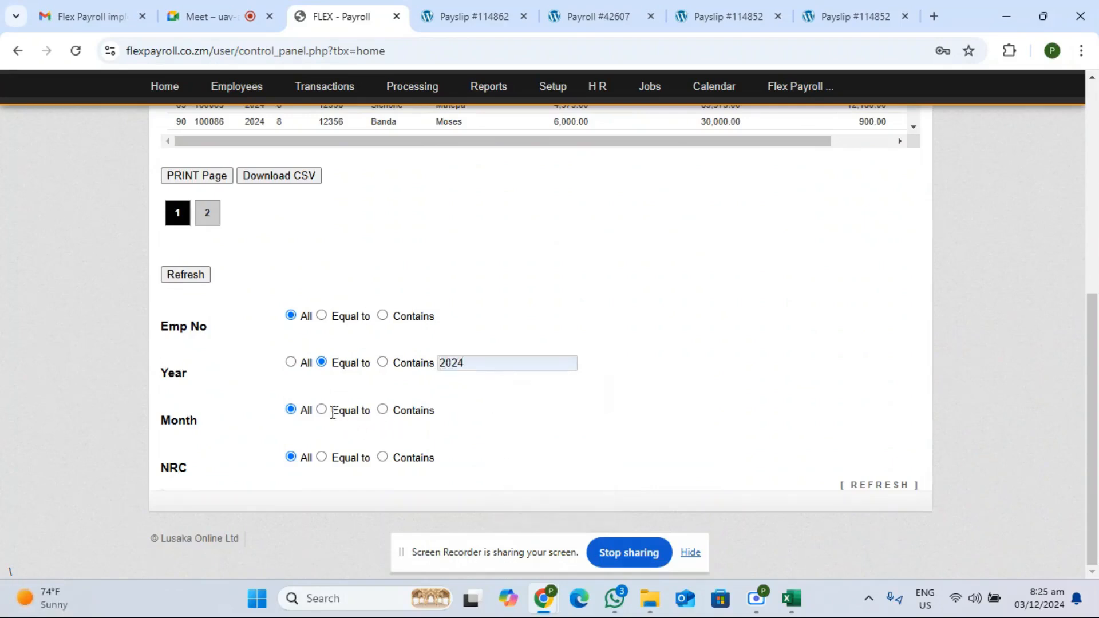
pyautogui.click(322, 409)
pyautogui.click(468, 410)
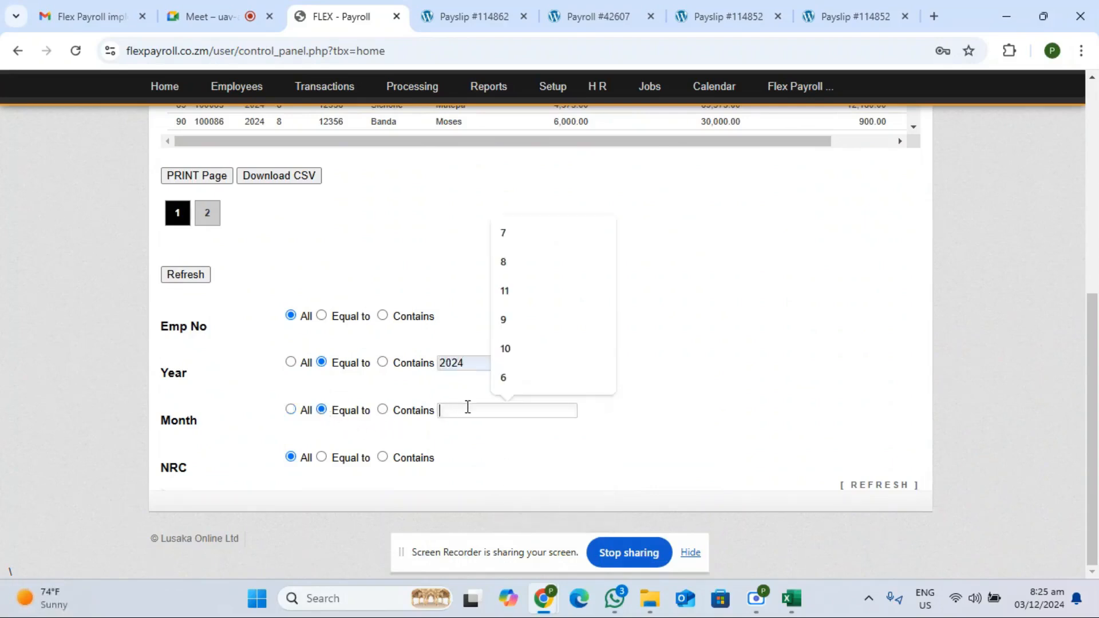
pyautogui.write('11')
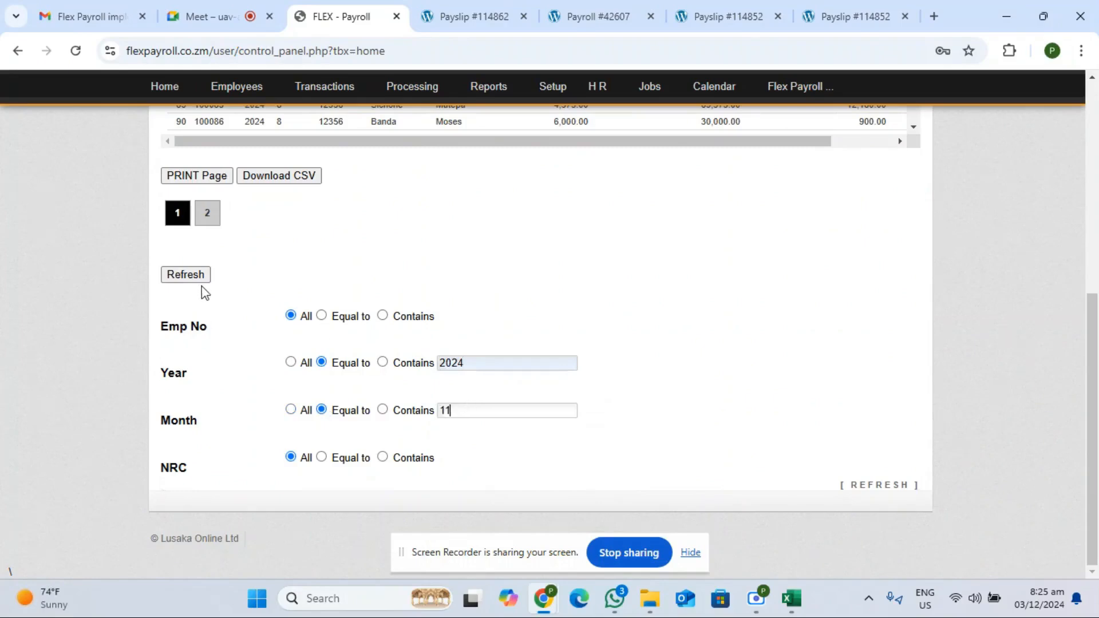
pyautogui.click(193, 278)
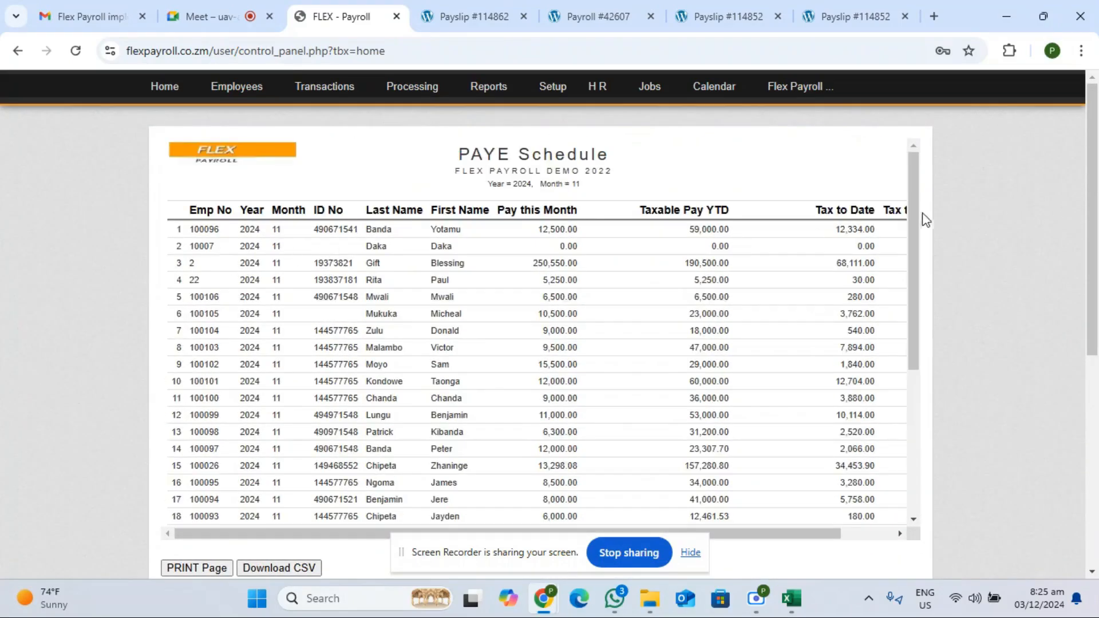
# Examine the filtered PAYE Schedule's Tax this Month column down to the totals row and signature lines.
pyautogui.moveTo(913, 183); pyautogui.dragTo(898, 157)
pyautogui.click(901, 534)
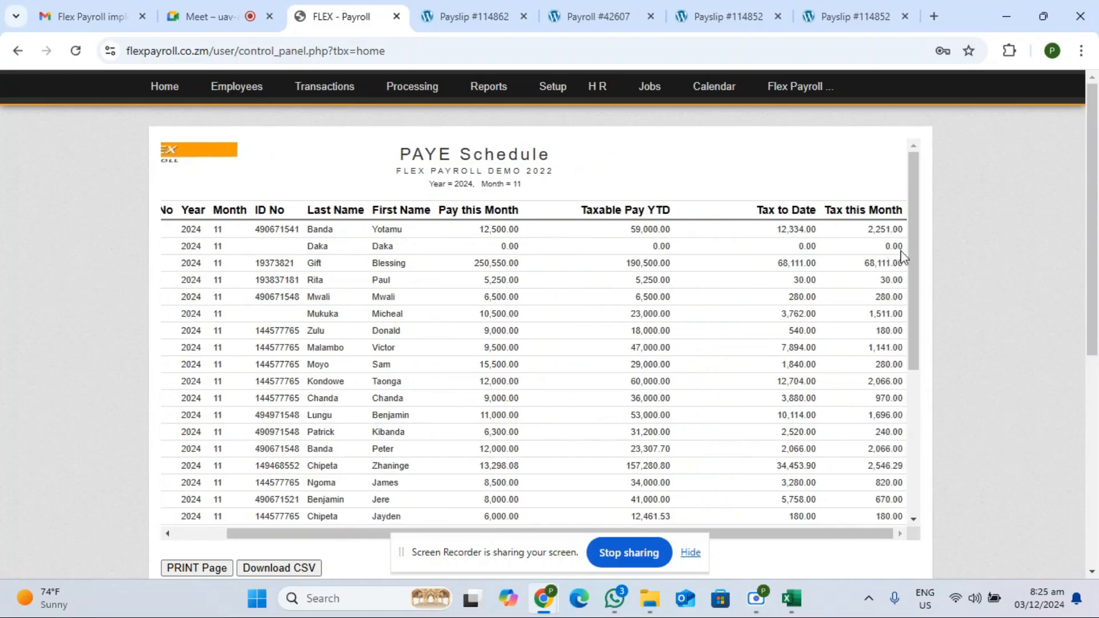
pyautogui.moveTo(915, 309); pyautogui.dragTo(937, 456)
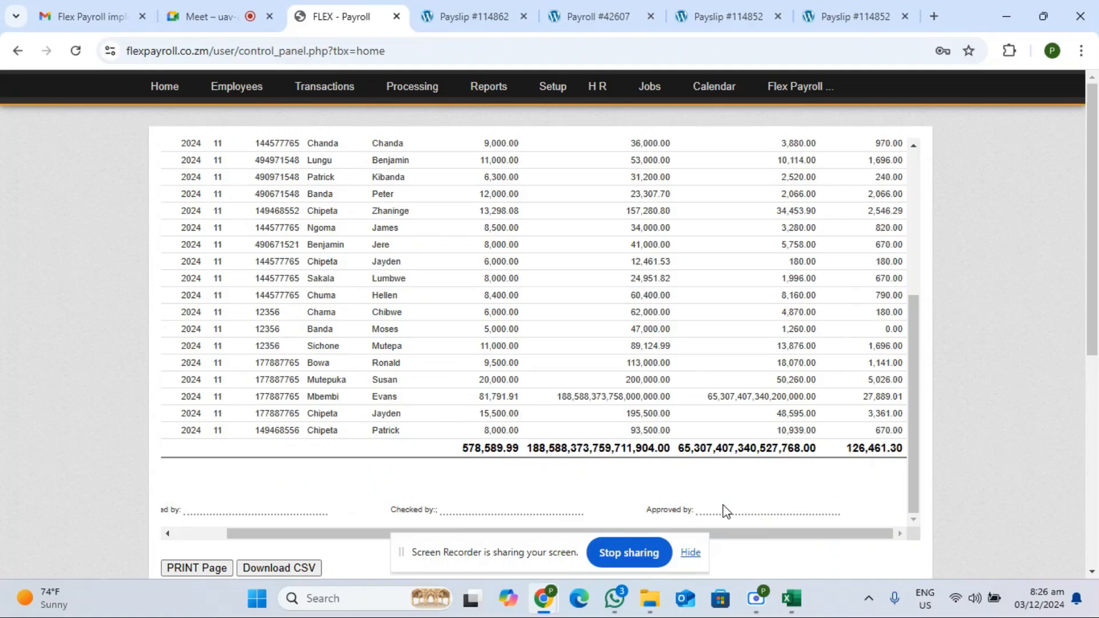
# Open the NAPSA Schedule from the Report Viewer and examine its employer and employee contribution columns.
pyautogui.moveTo(496, 89)
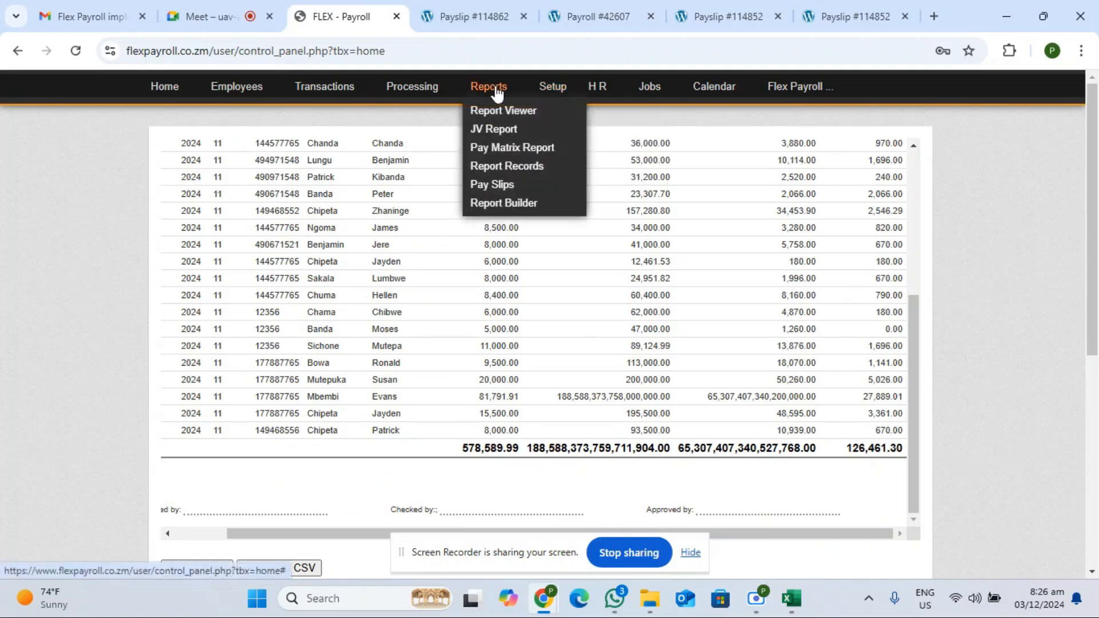
pyautogui.click(496, 114)
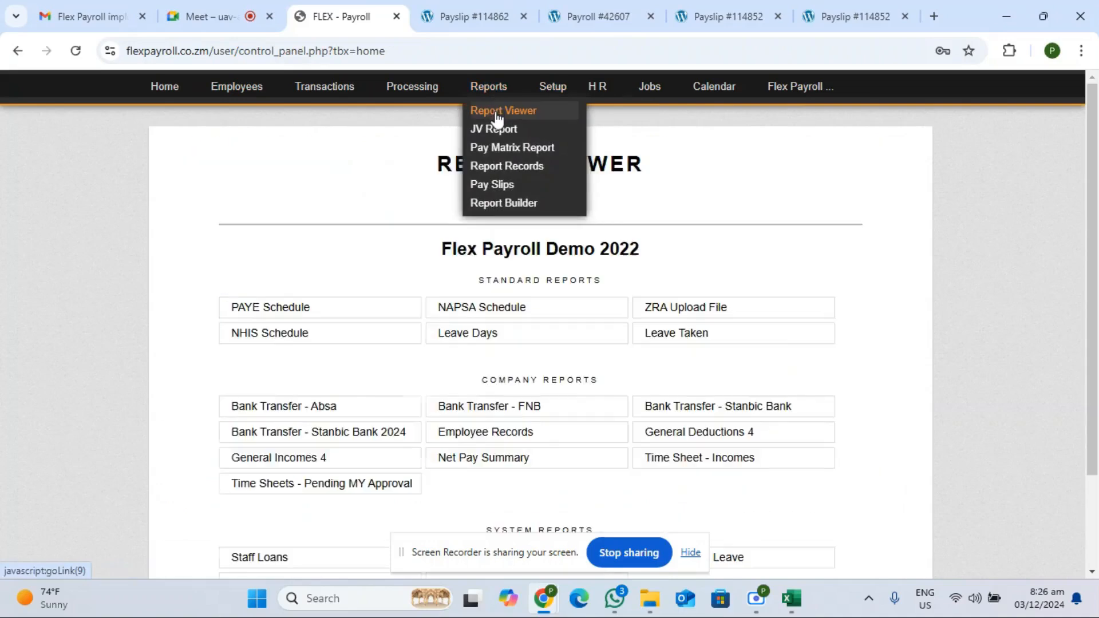
pyautogui.click(479, 313)
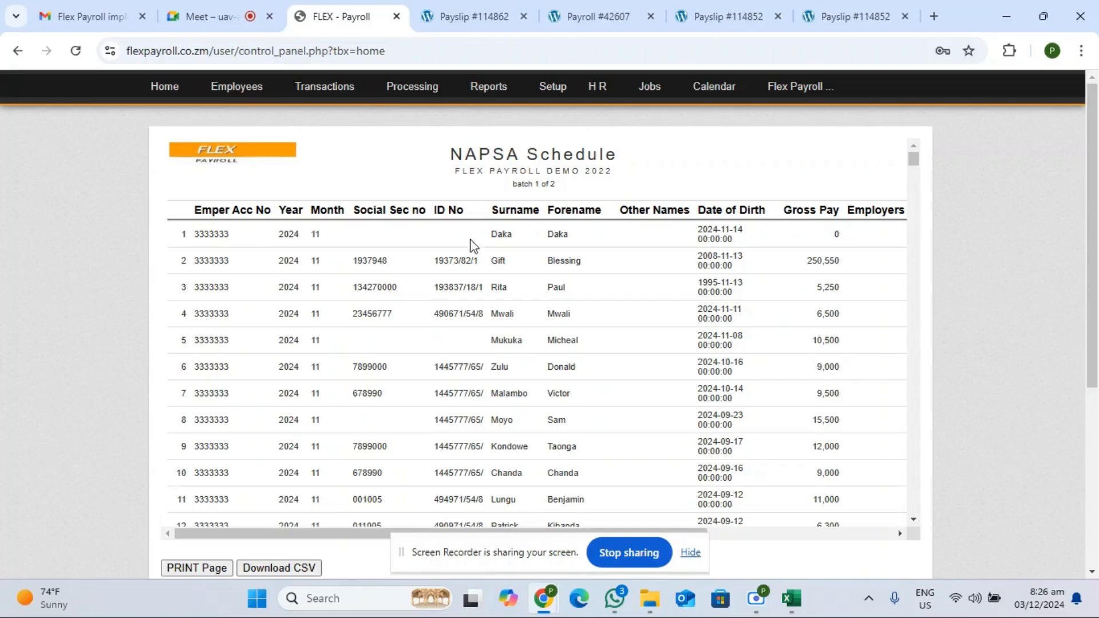
pyautogui.click(900, 534)
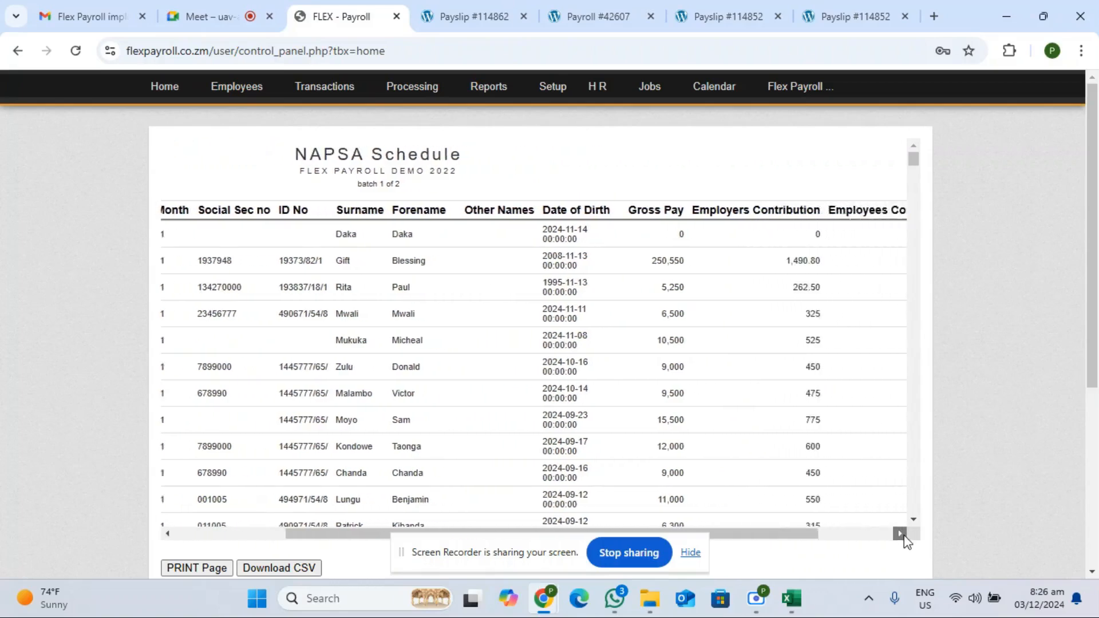
pyautogui.moveTo(661, 405); pyautogui.dragTo(805, 368)
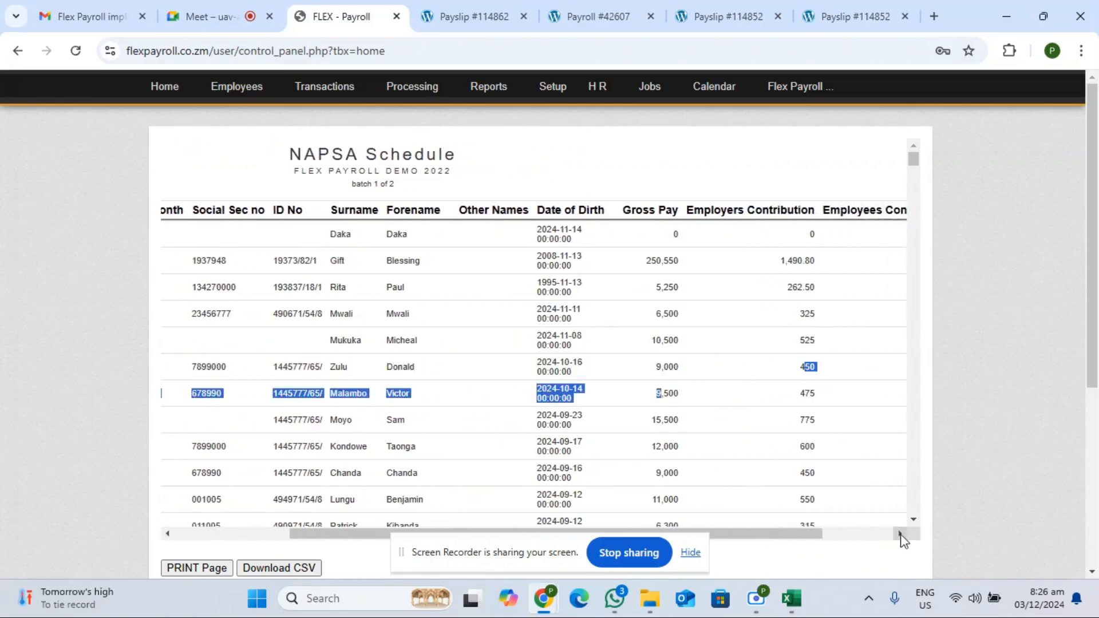
pyautogui.click(900, 534)
pyautogui.click(901, 535)
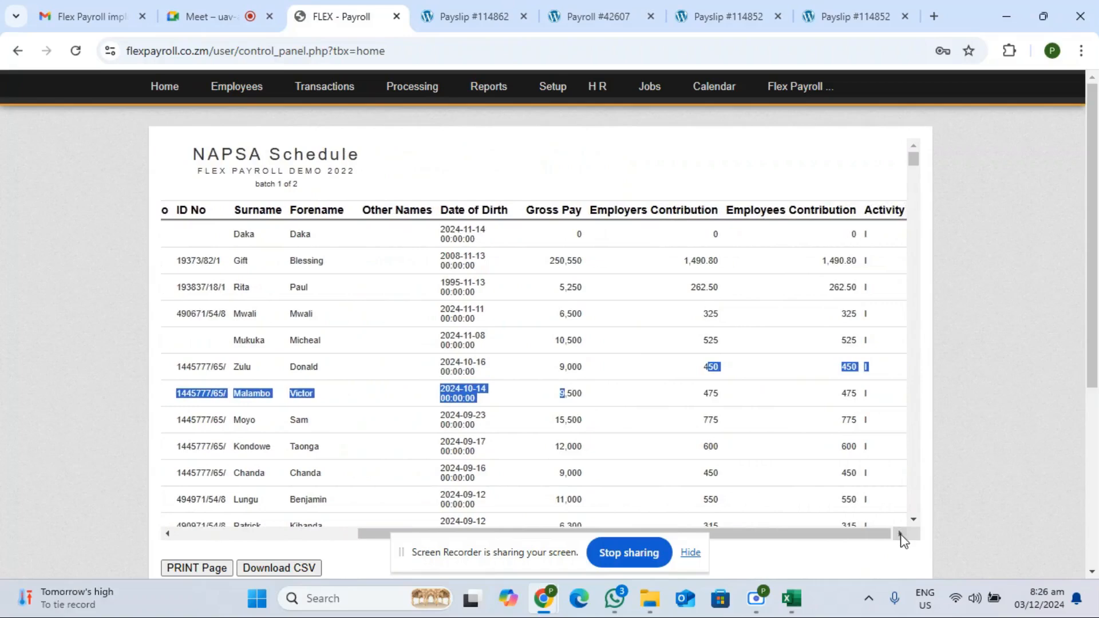
# Filter the NAPSA Schedule to Year equal to 2024 and Month equal to 11, and refresh the report.
pyautogui.click(1092, 573)
pyautogui.scroll(-4, 1092, 574)
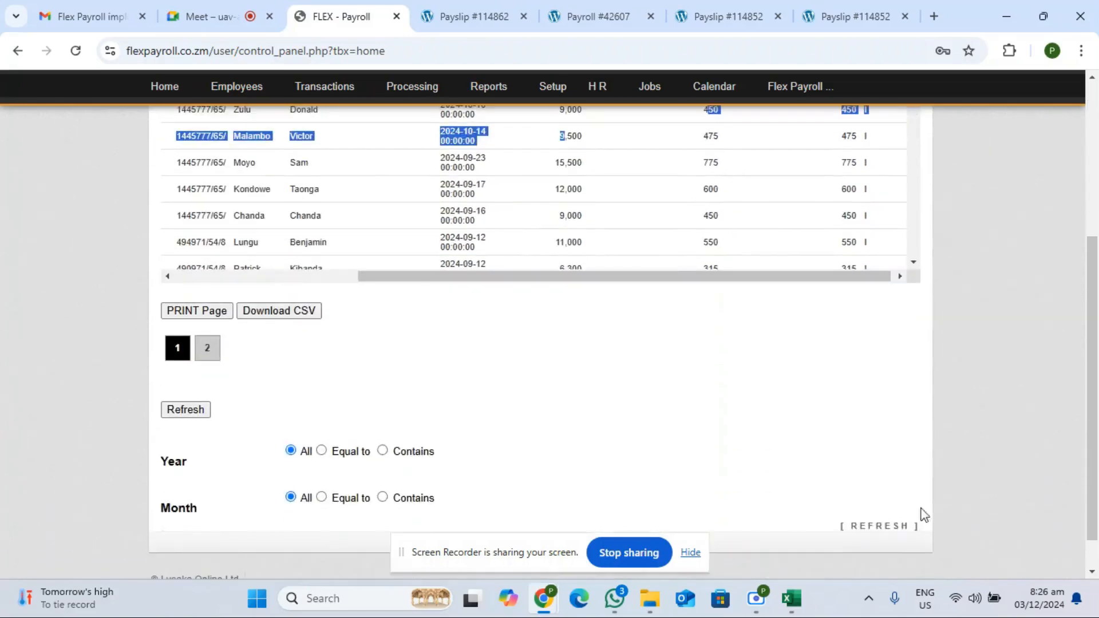
pyautogui.click(321, 451)
pyautogui.click(459, 454)
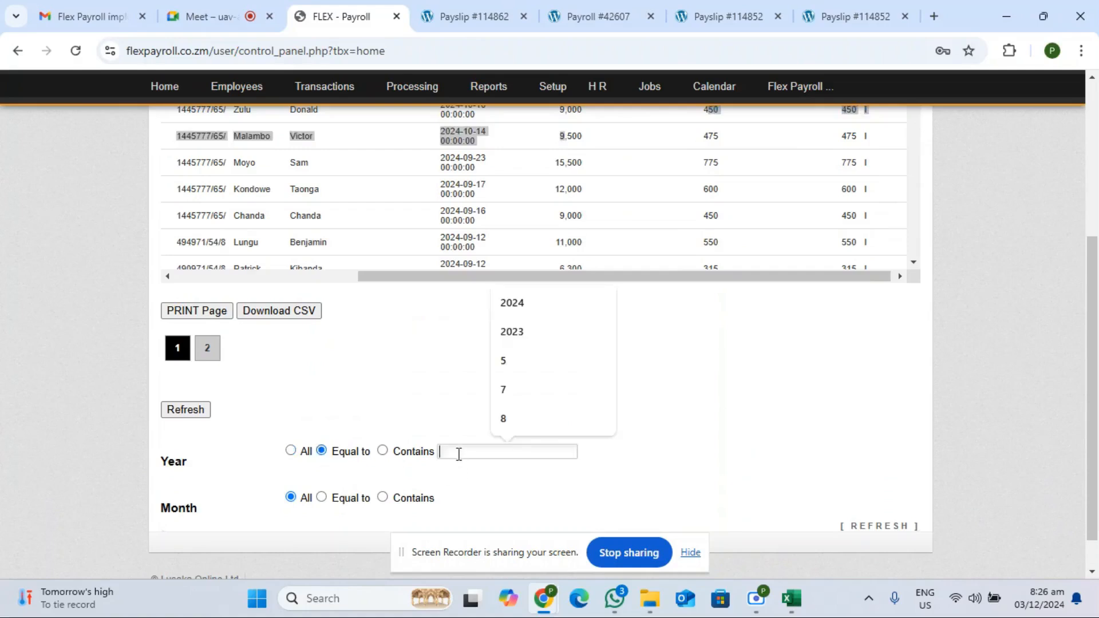
pyautogui.click(525, 306)
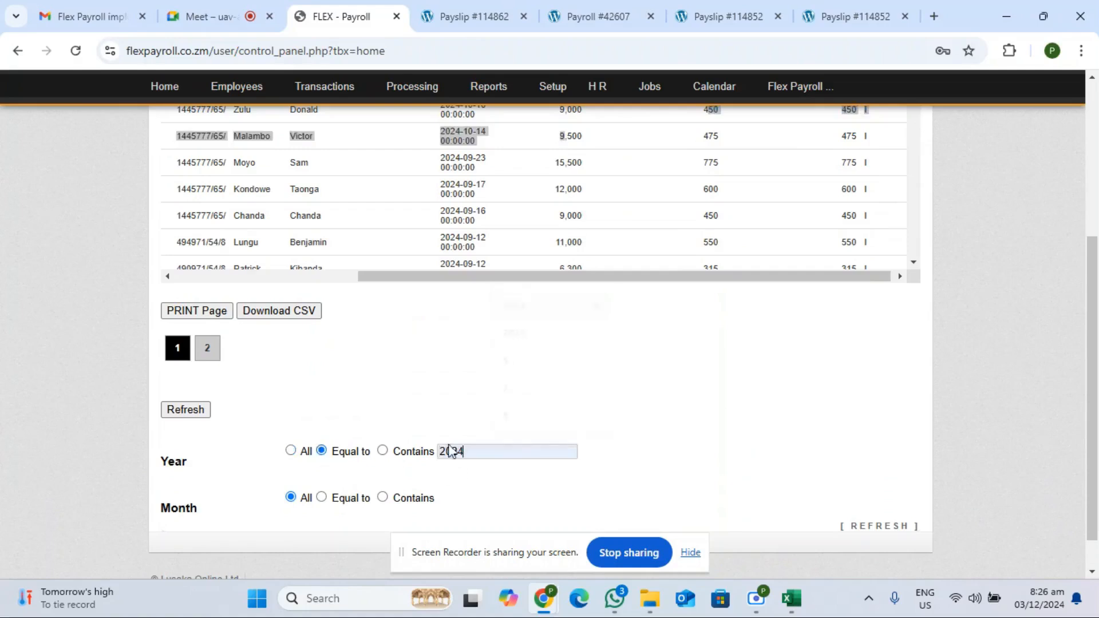
pyautogui.click(323, 498)
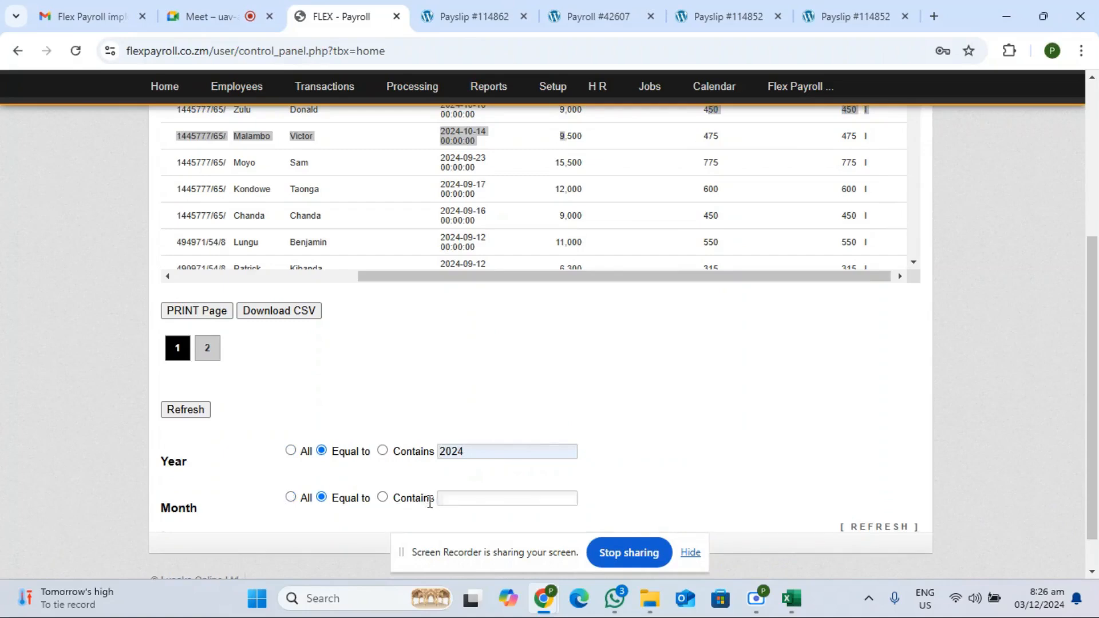
pyautogui.write('11')
pyautogui.click(195, 415)
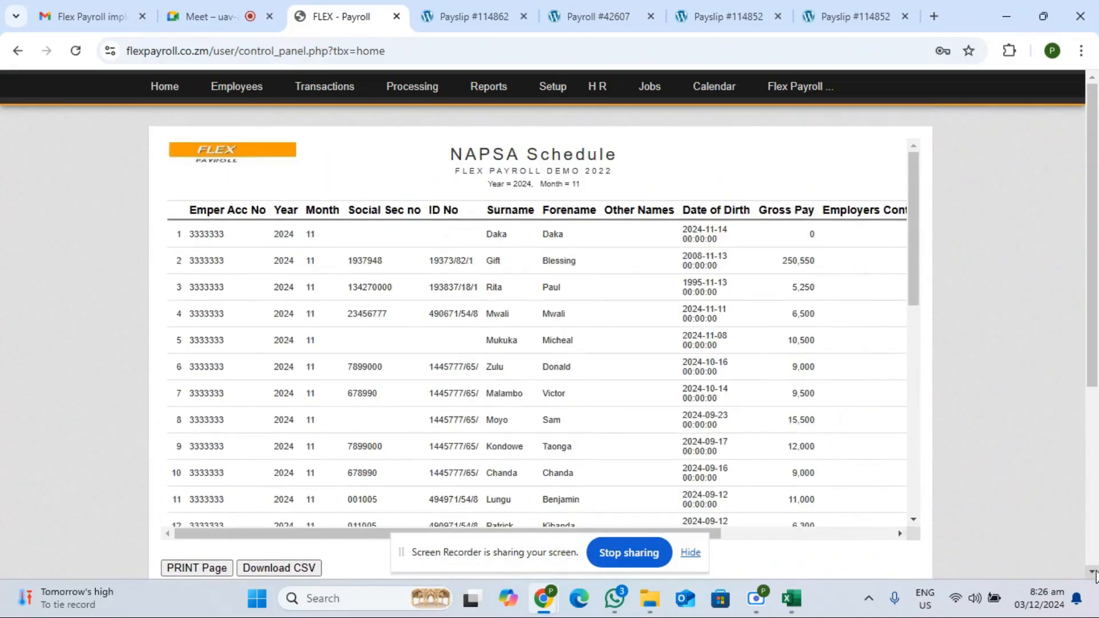
# Download the filtered NAPSA Schedule as a CSV and check it in Excel before returning to the browser.
pyautogui.scroll(-2, 461, 518)
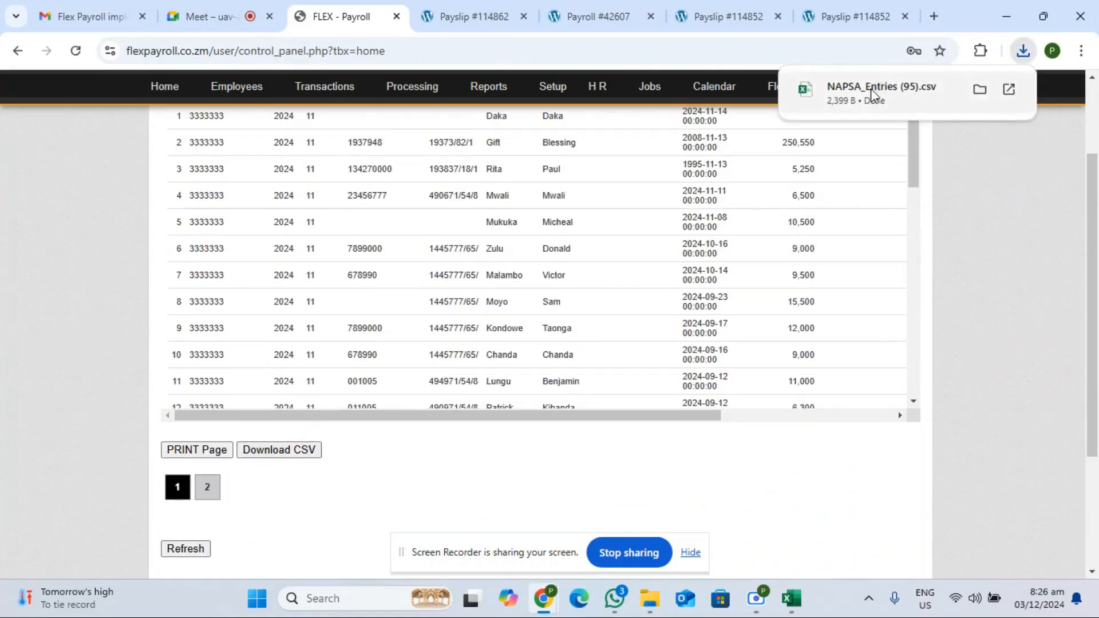
pyautogui.hotkey('alt', 'Tab')
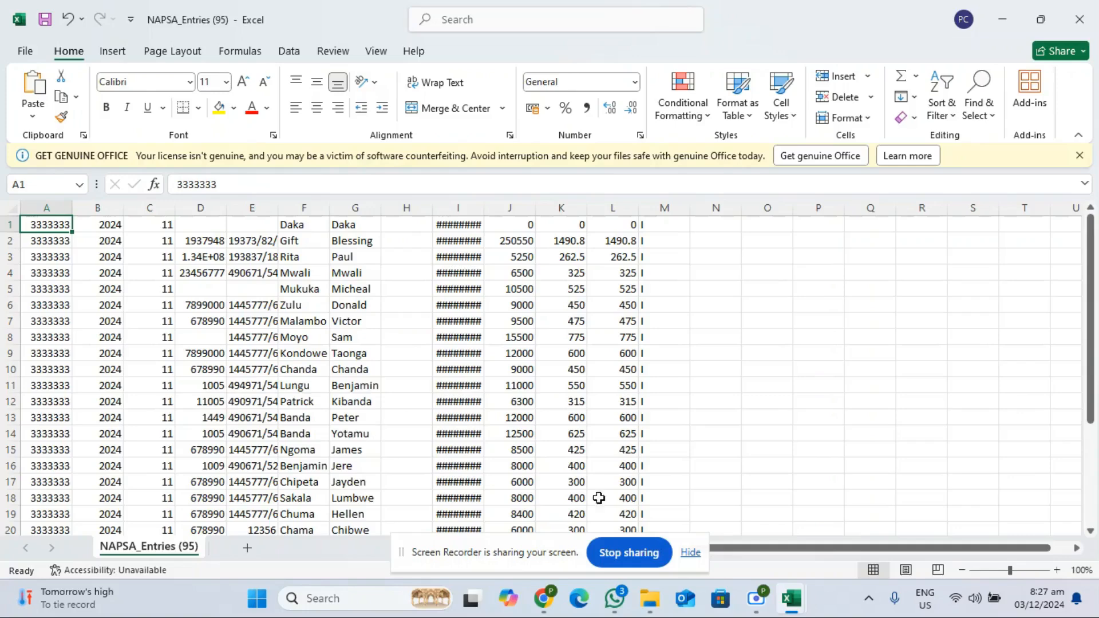
pyautogui.click(543, 602)
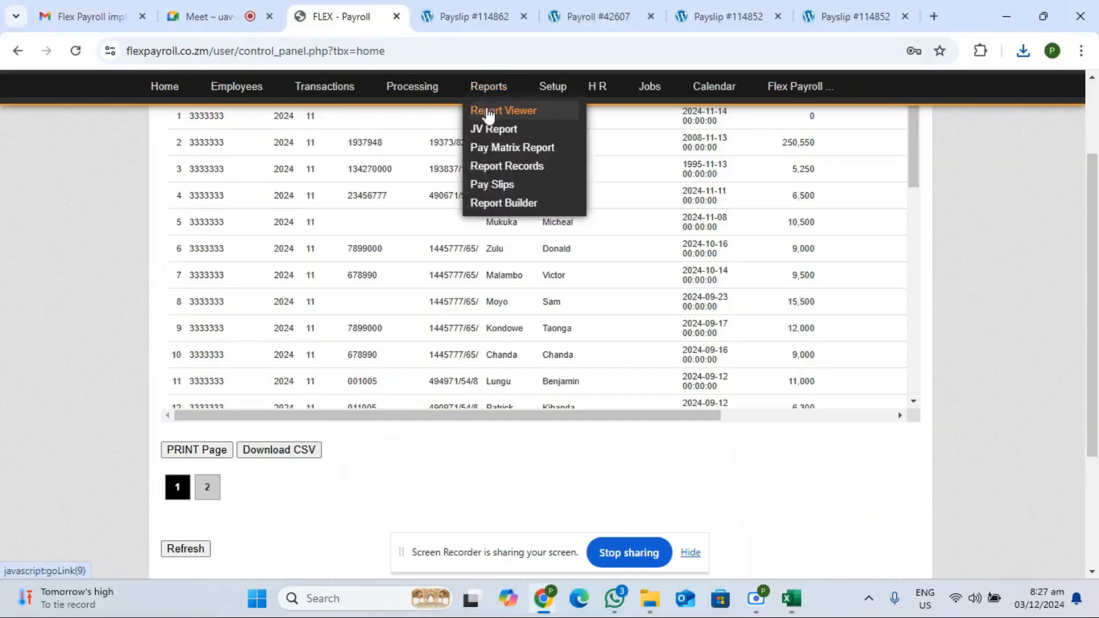
# Open the ZRA Upload File report from the Report Viewer and view its emolument and tax columns.
pyautogui.click(487, 110)
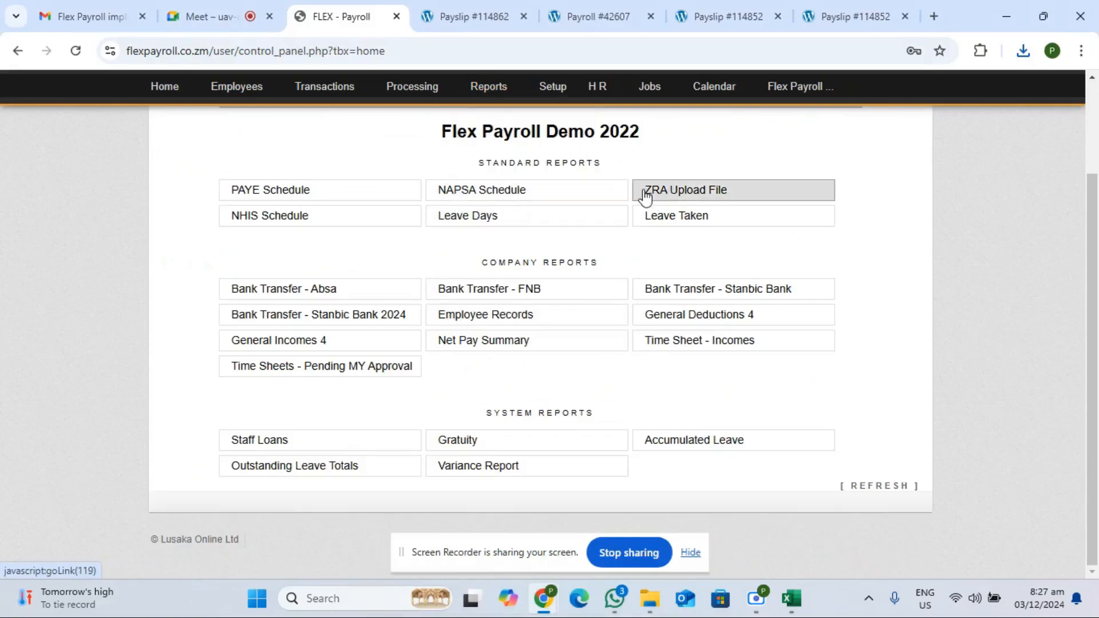
pyautogui.click(664, 193)
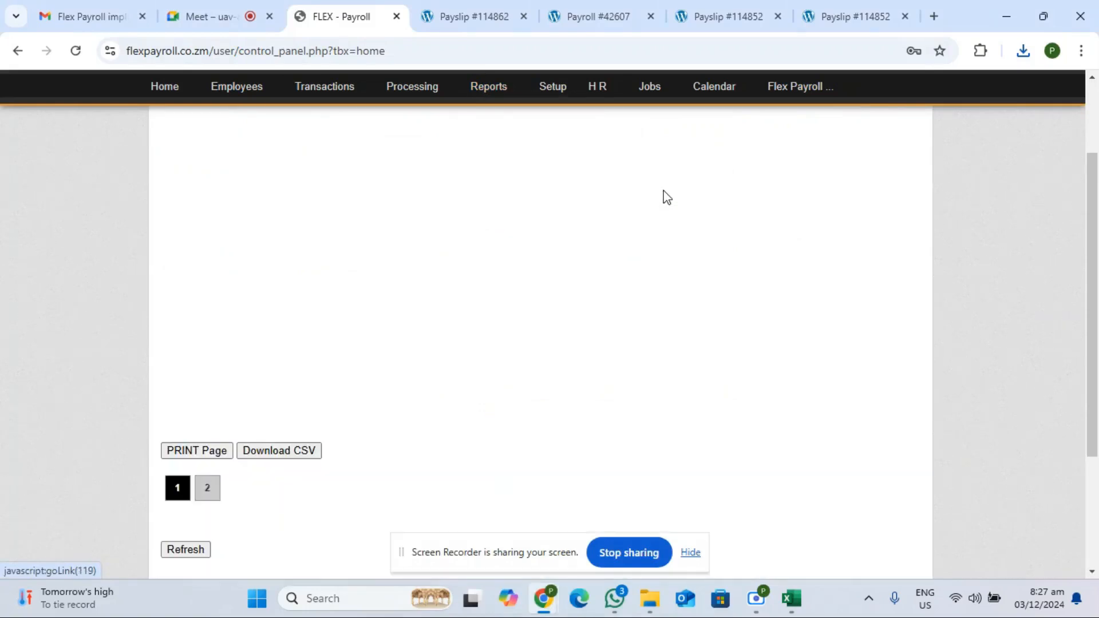
pyautogui.scroll(2, 1093, 81)
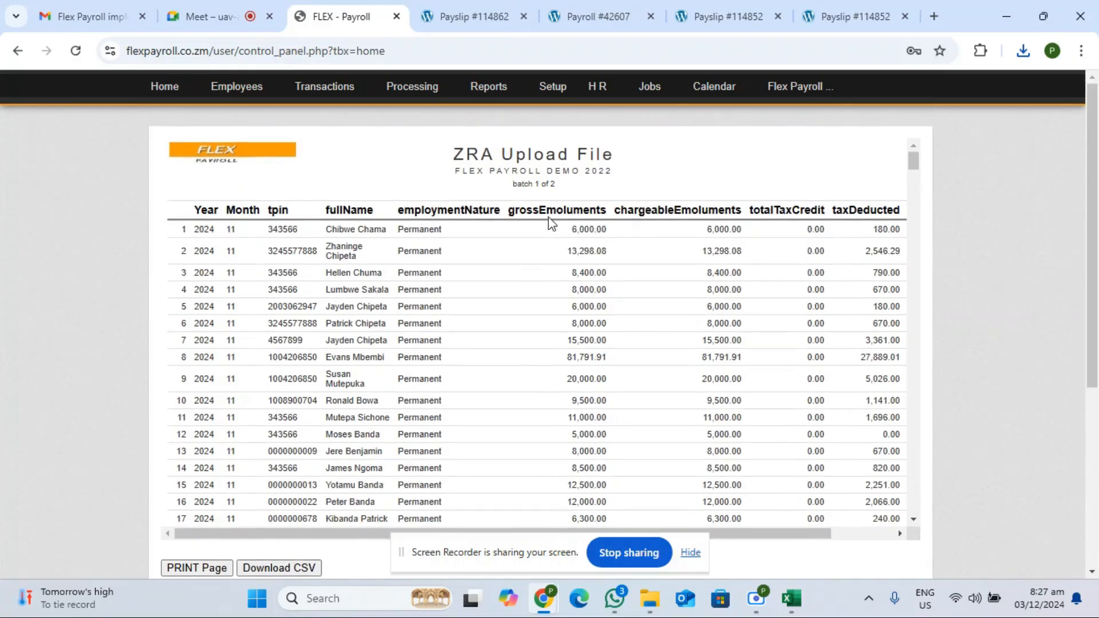
# View the NHIS Schedule from the Report Viewer and go back to the list of reports.
pyautogui.moveTo(490, 88)
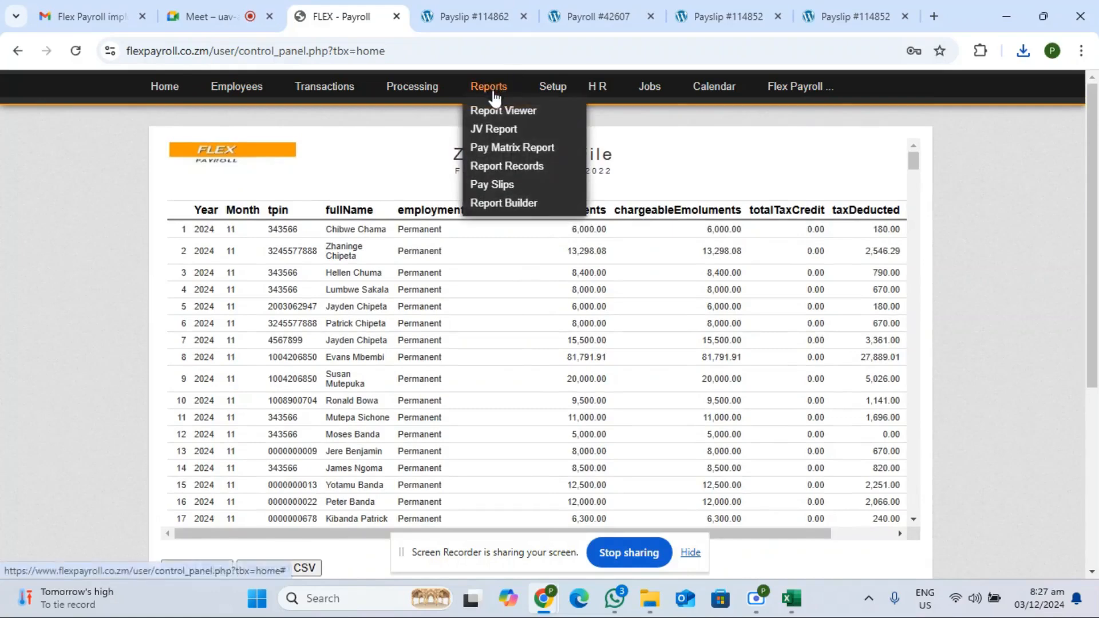
pyautogui.click(496, 113)
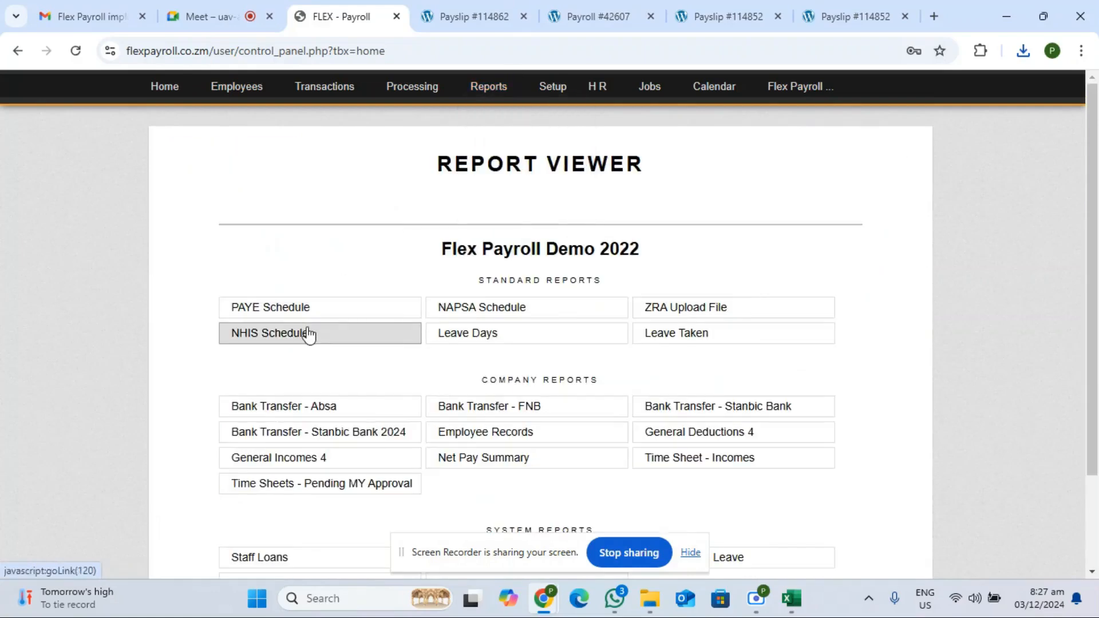
pyautogui.click(308, 334)
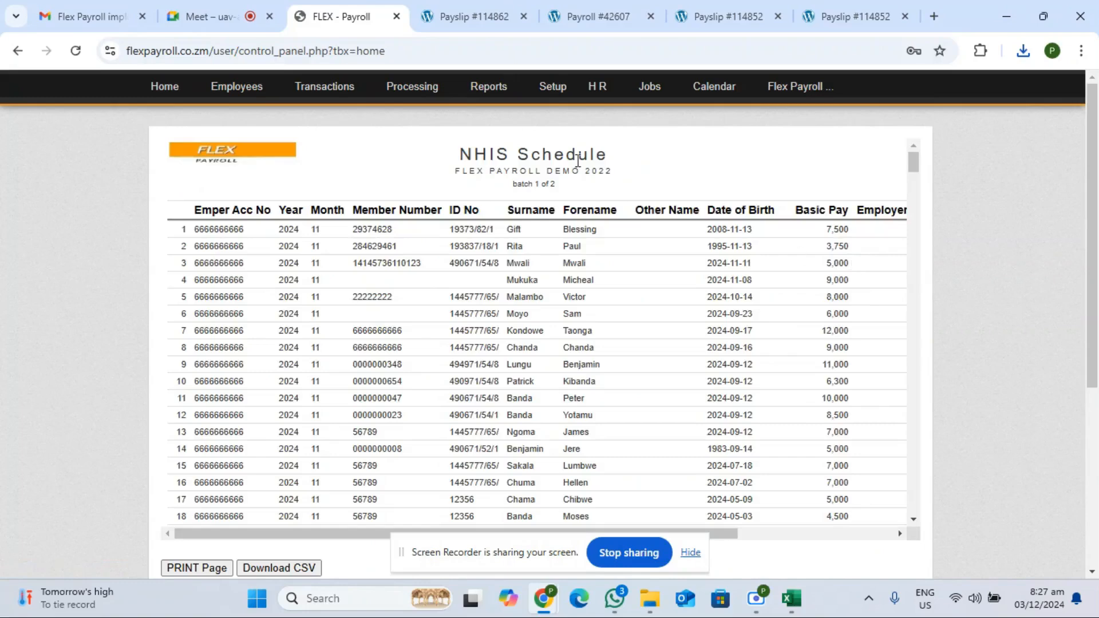
pyautogui.moveTo(489, 89)
pyautogui.click(492, 114)
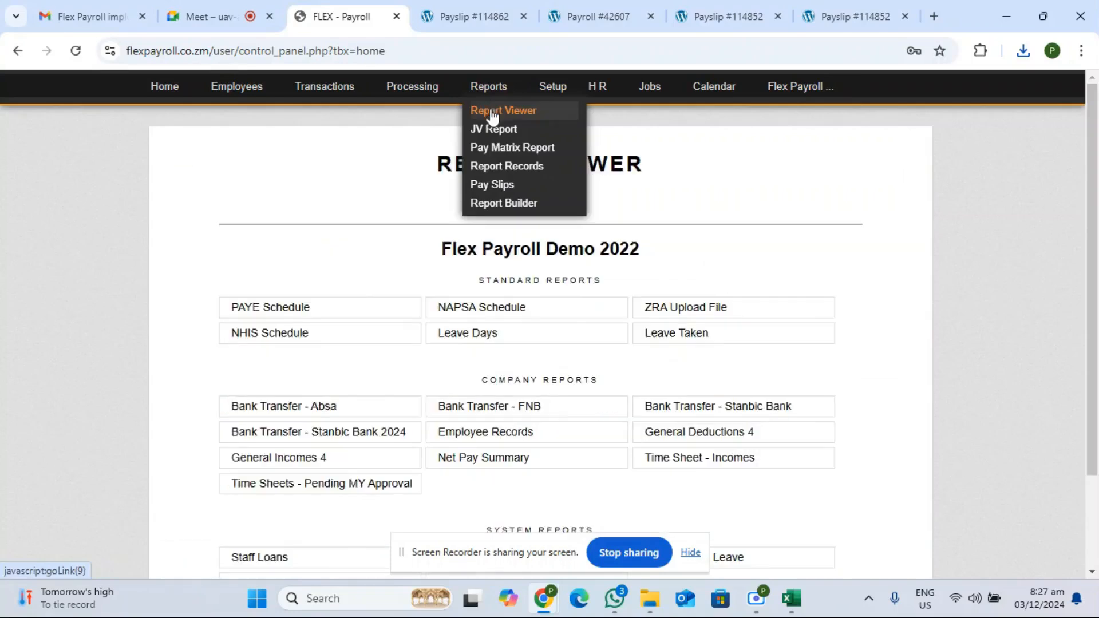
# View the Leave Days report through to its Leave Value column and return to the list of reports.
pyautogui.click(450, 342)
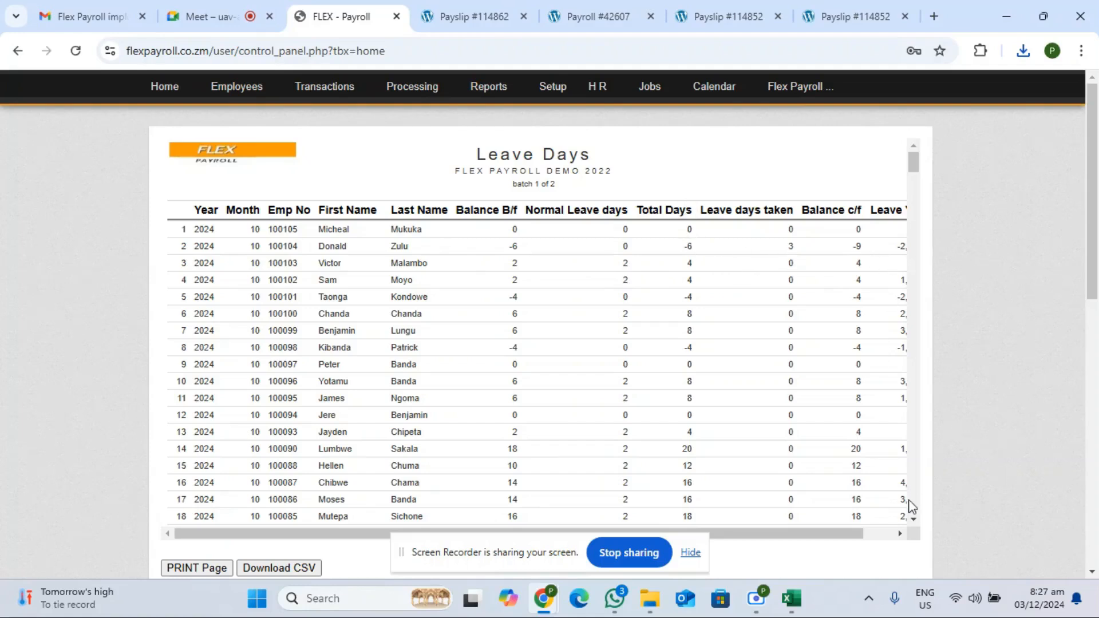
pyautogui.click(900, 534)
pyautogui.click(901, 534)
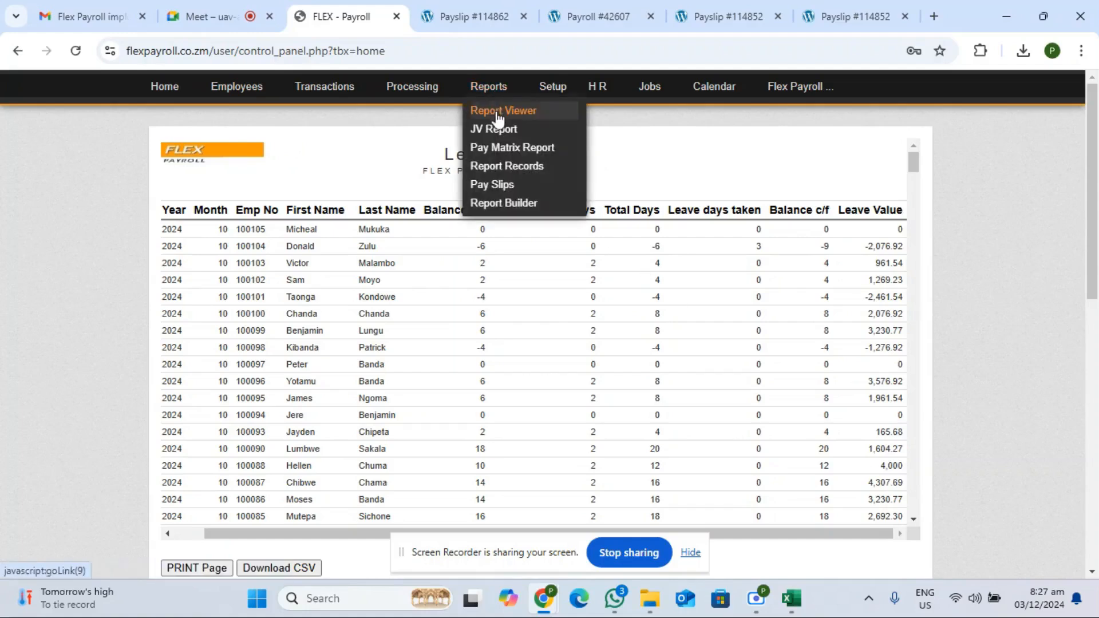
pyautogui.click(498, 112)
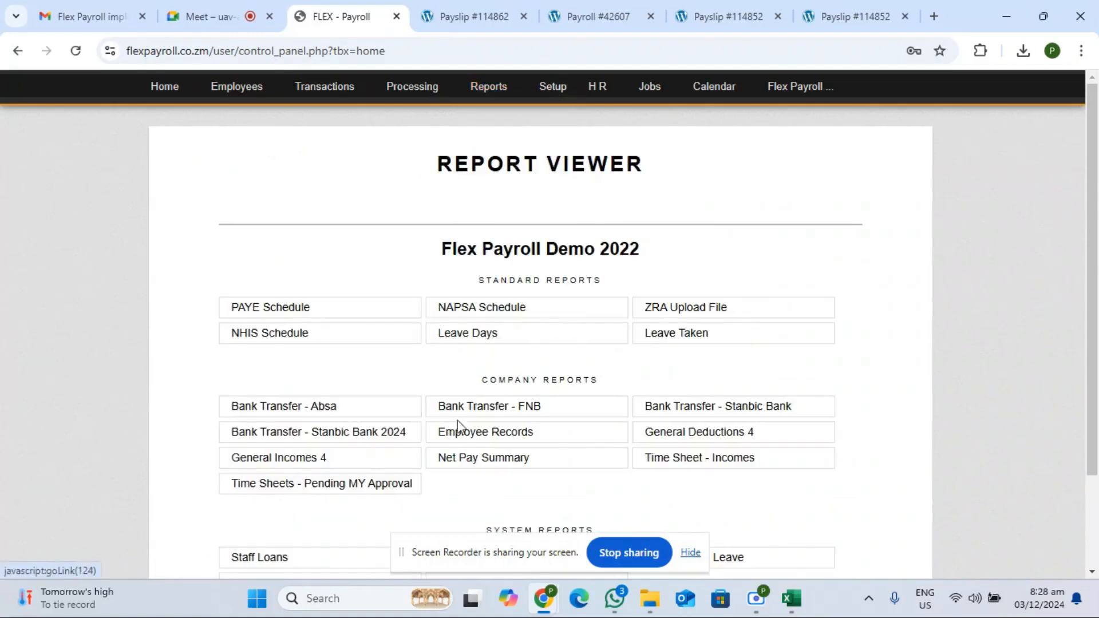
# View the Bank Transfer - FNB report and its page options, and go back to the list of reports.
pyautogui.click(468, 410)
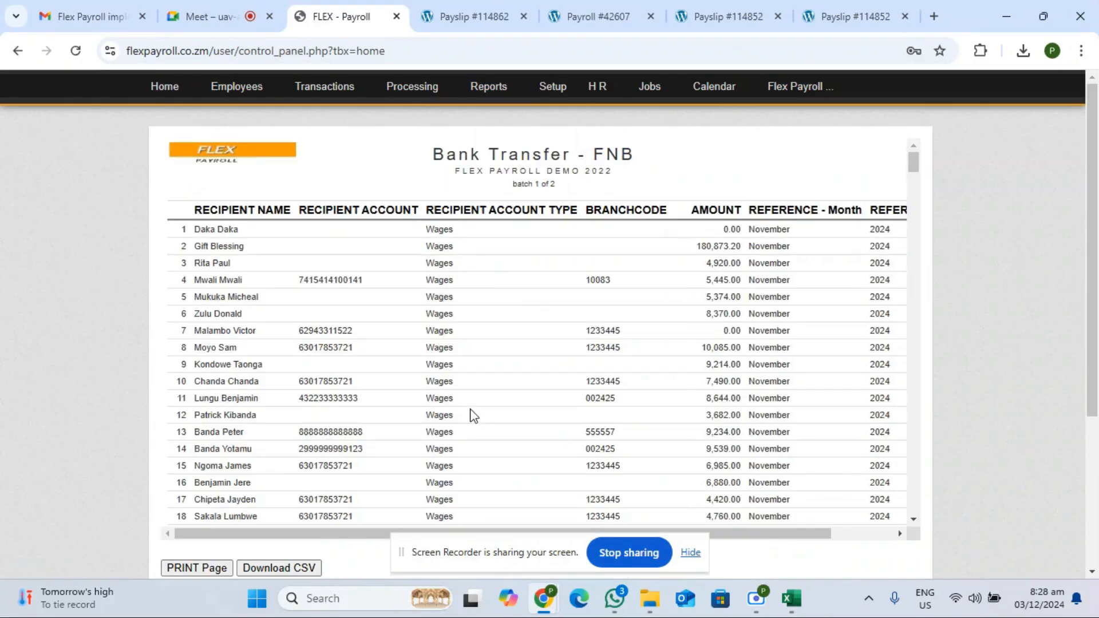
pyautogui.click(1091, 571)
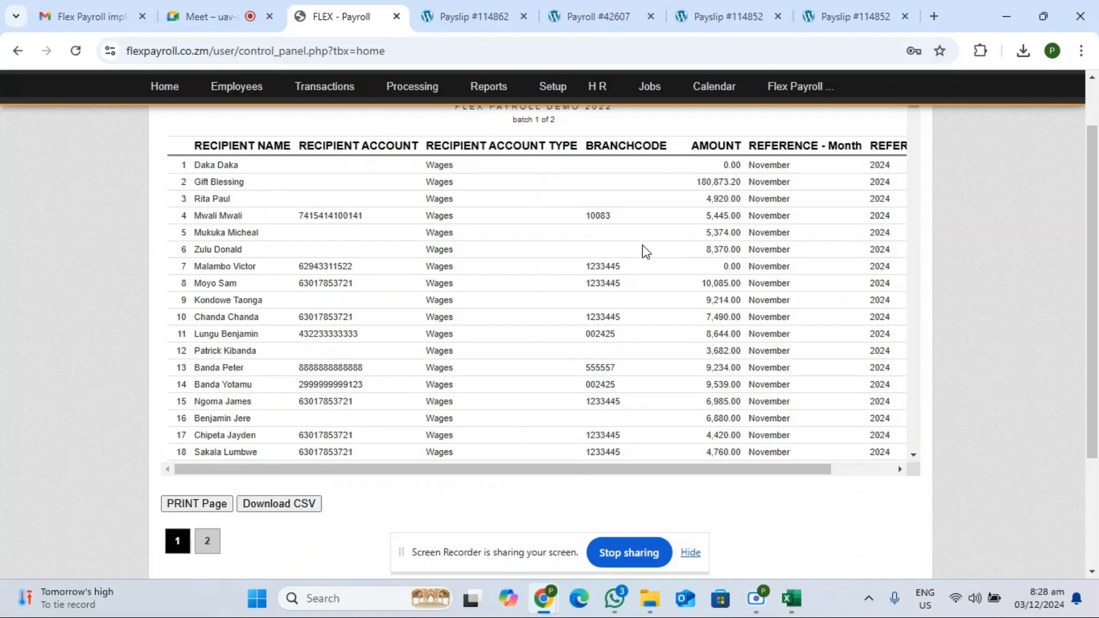
pyautogui.moveTo(482, 87)
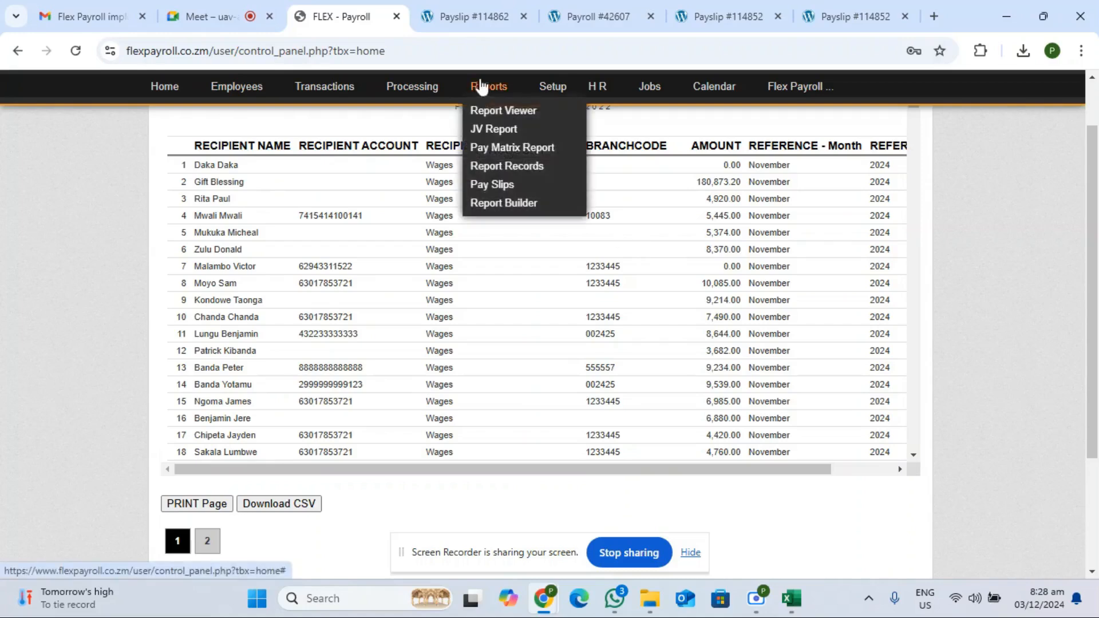
pyautogui.click(486, 112)
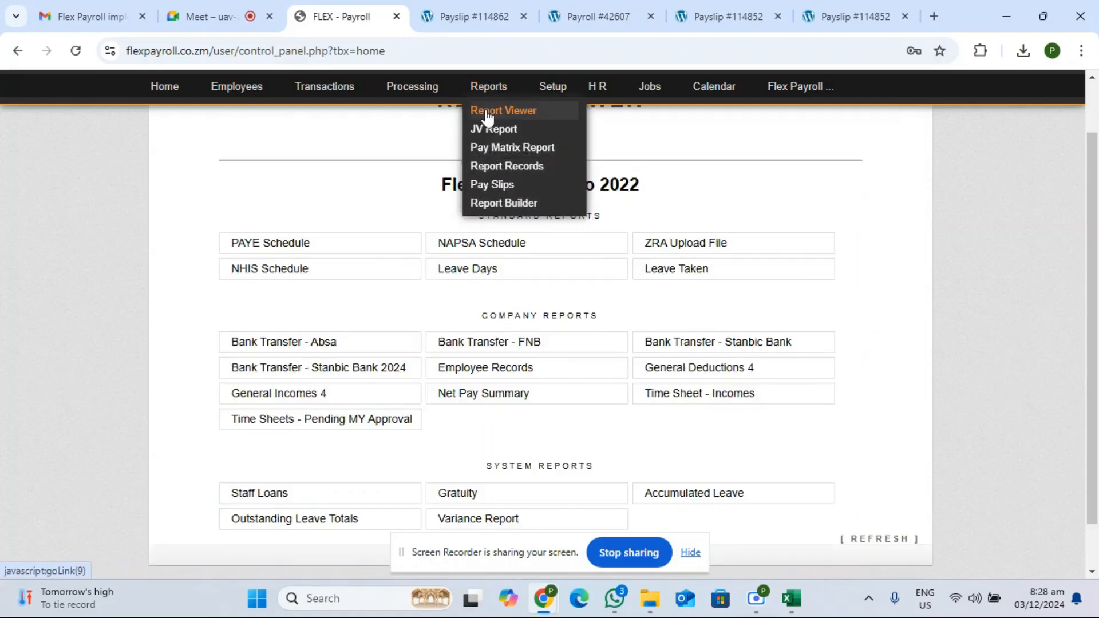
# View the Net Pay Summary with its income, deductions and net pay columns, and return to the Report Viewer.
pyautogui.click(486, 404)
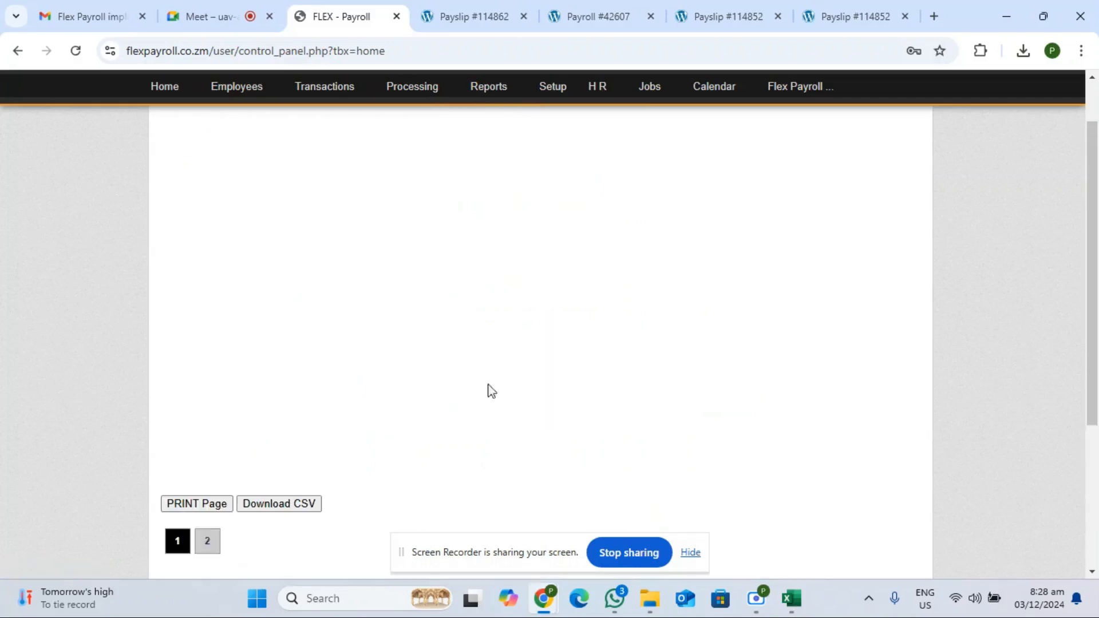
pyautogui.click(1092, 76)
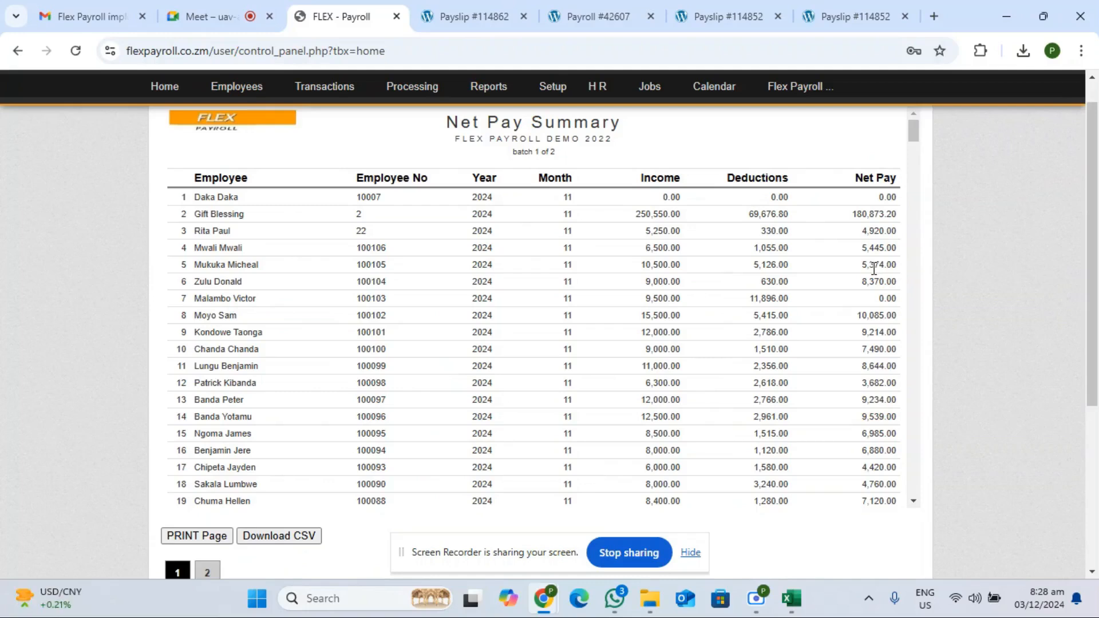
pyautogui.moveTo(475, 96)
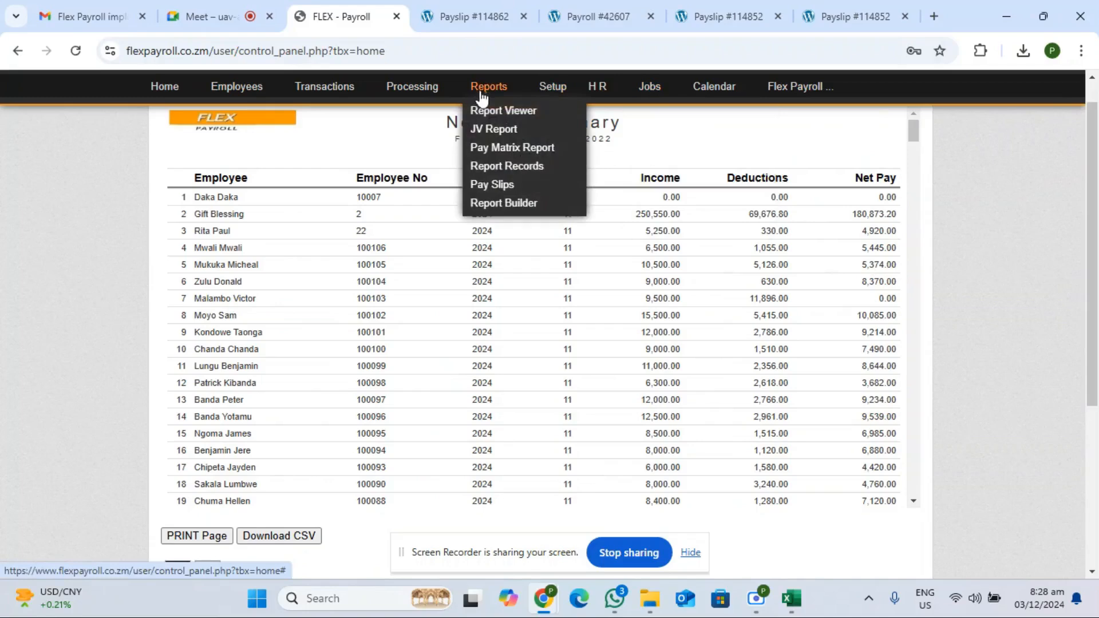
pyautogui.click(486, 115)
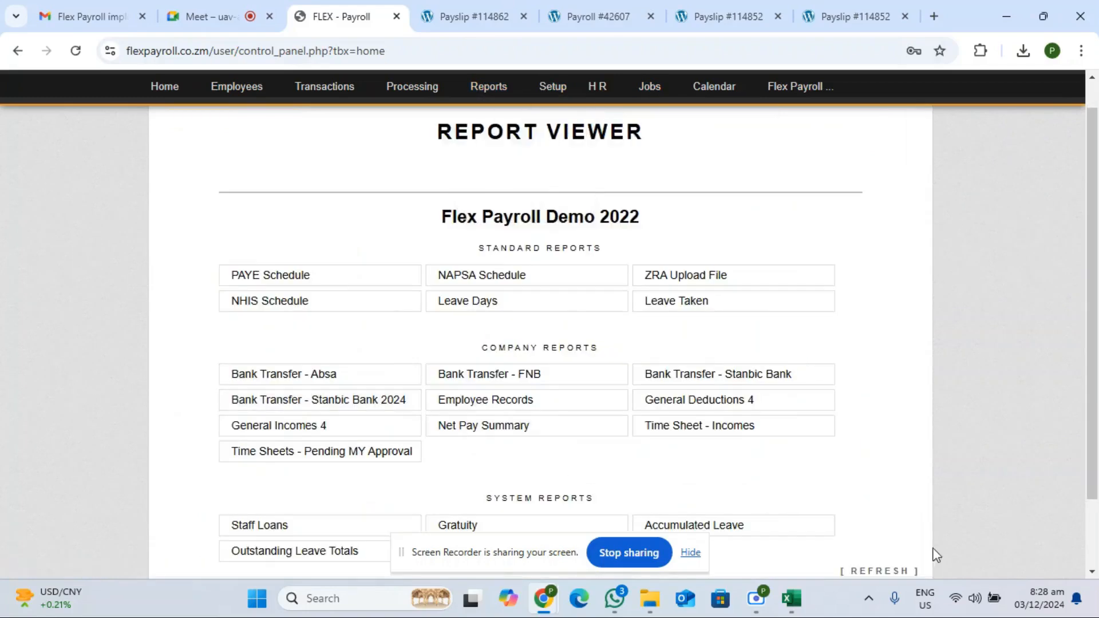
# Generate the Gratuity report in Accumulated calculation mode, review it, and return to the list of reports.
pyautogui.scroll(-2, 756, 493)
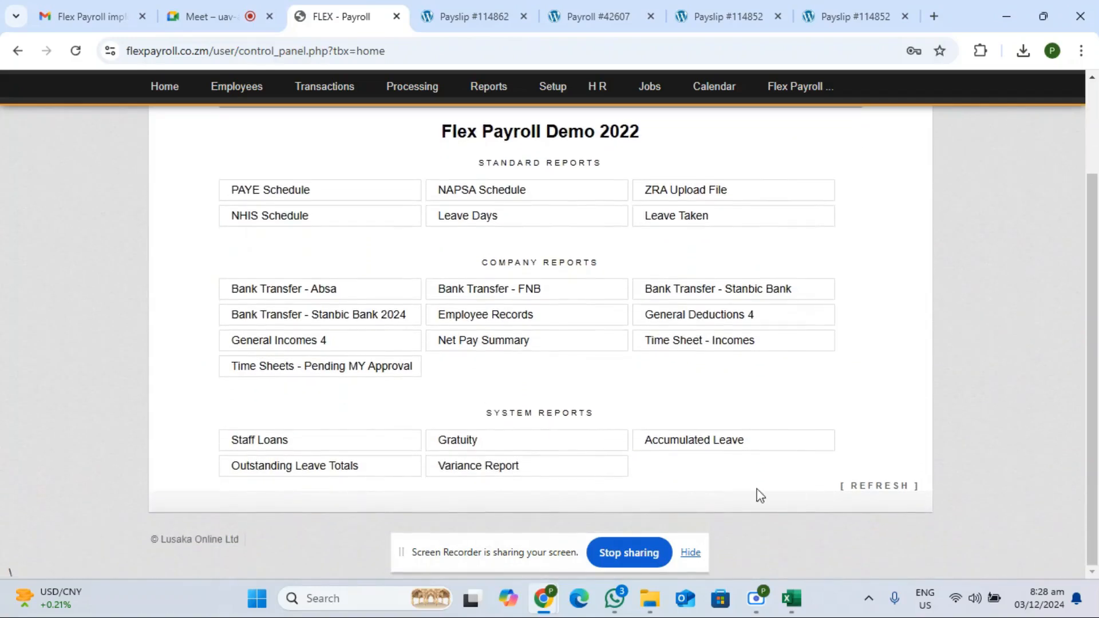
pyautogui.click(474, 444)
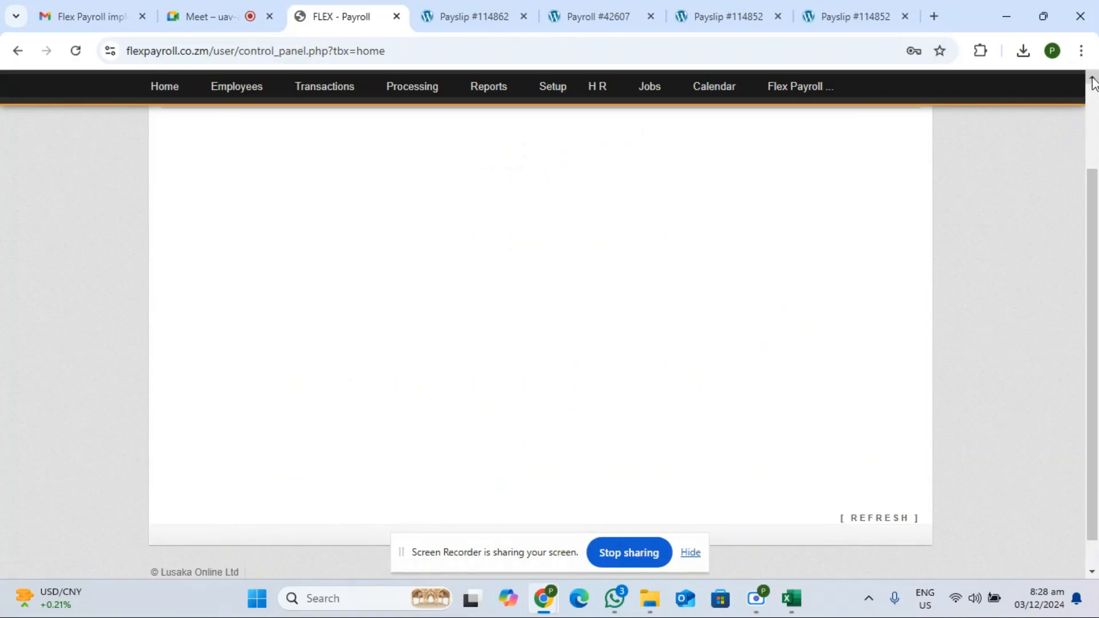
pyautogui.scroll(3, 1094, 82)
pyautogui.click(644, 203)
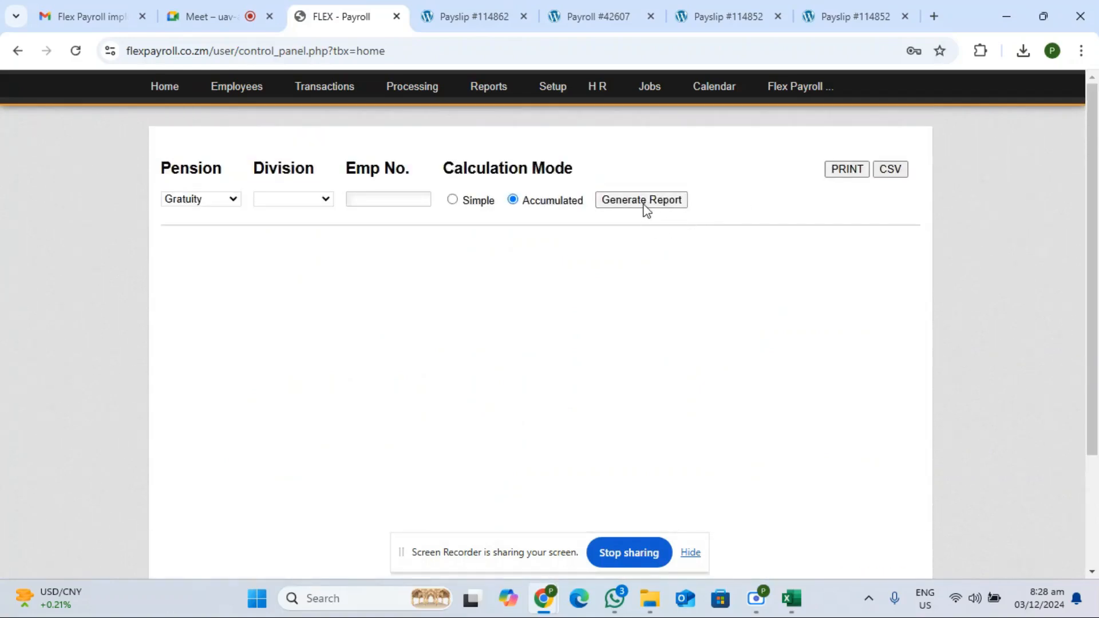
pyautogui.click(644, 204)
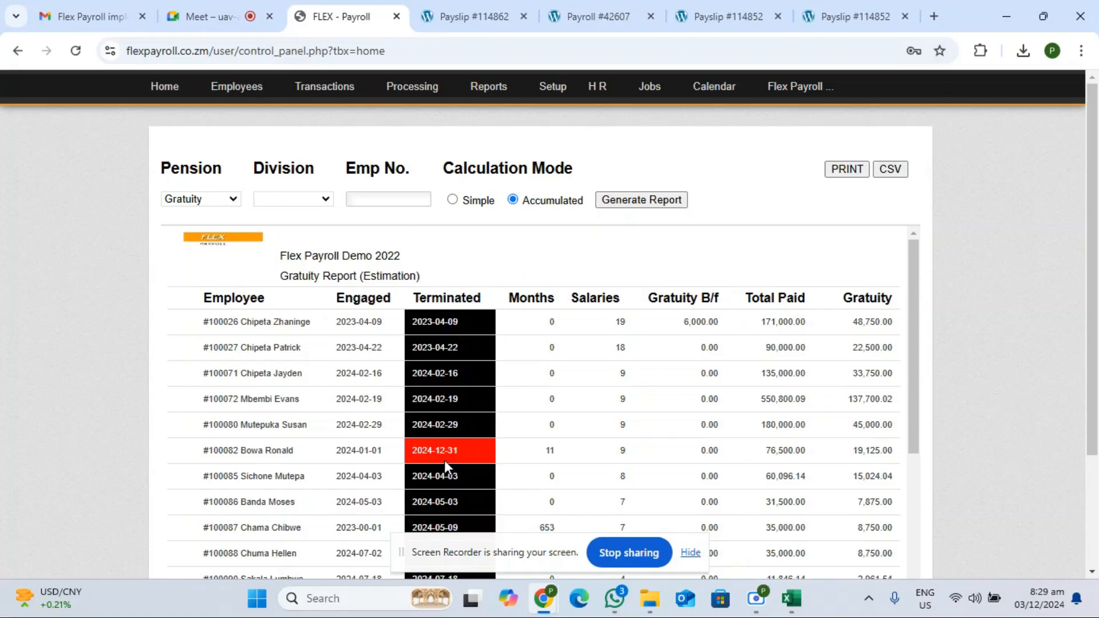
pyautogui.moveTo(485, 87)
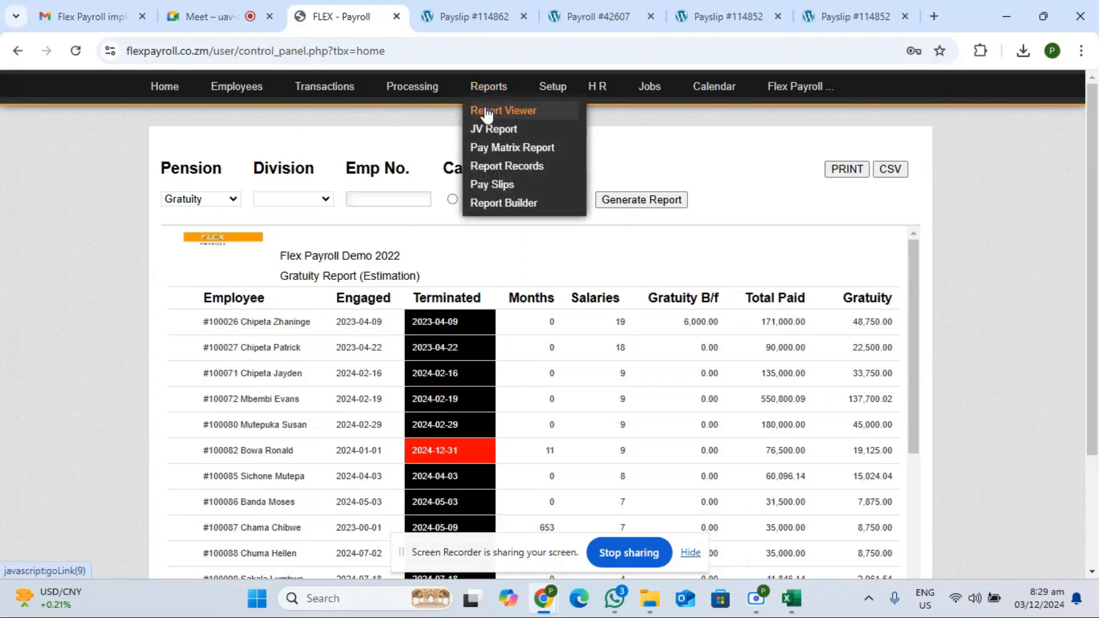
pyautogui.click(487, 112)
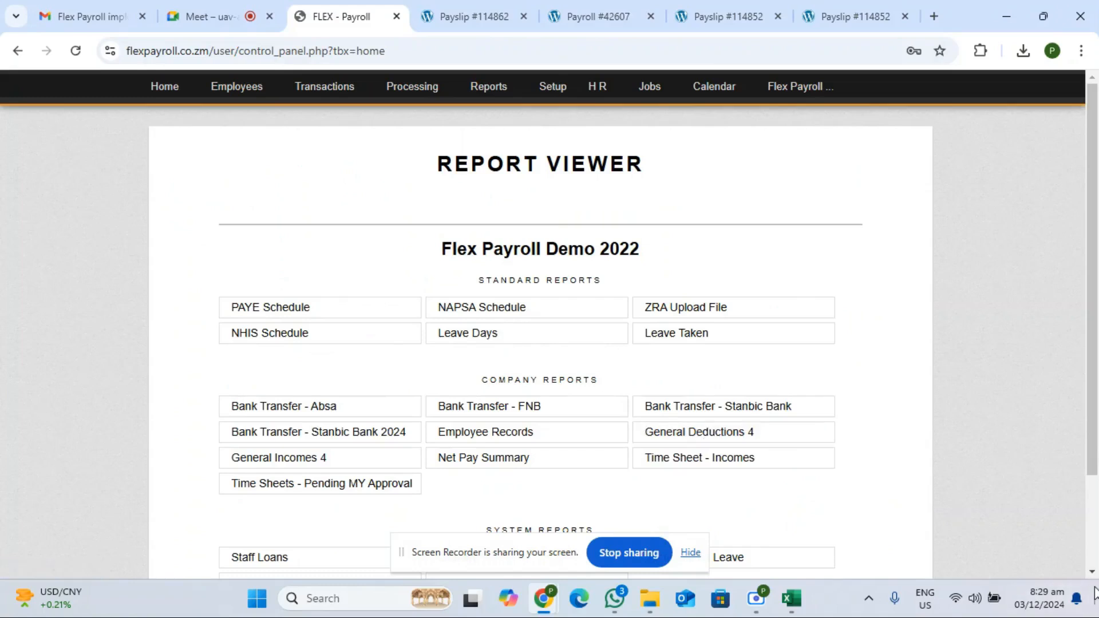
# Open the Variance Report and examine the month-to-month comparison down to the net pay line.
pyautogui.scroll(-3, 719, 490)
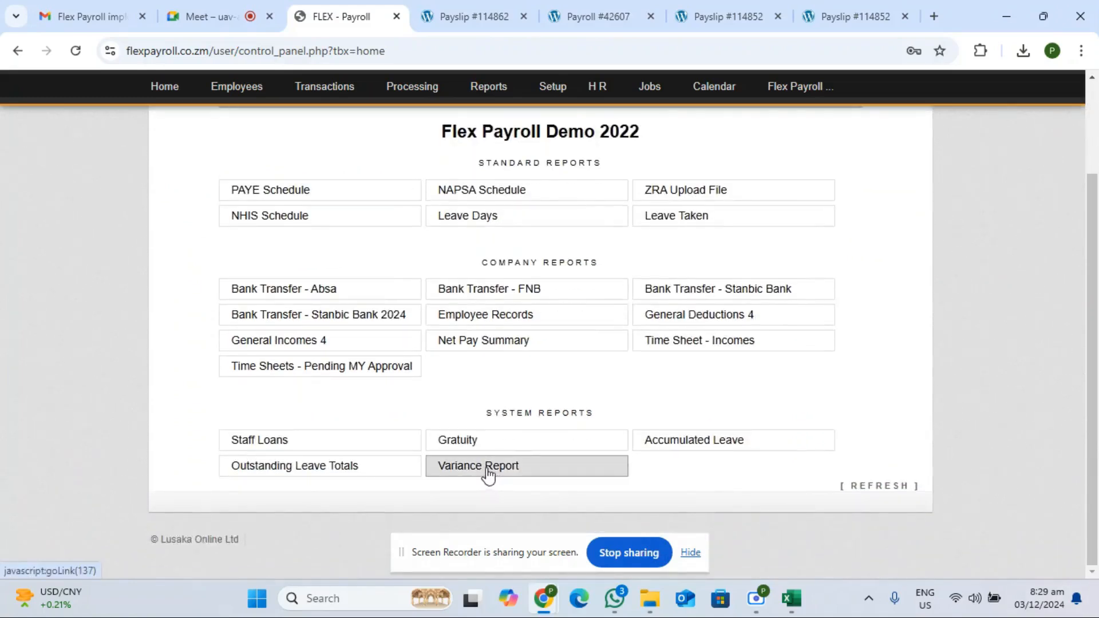
pyautogui.click(488, 472)
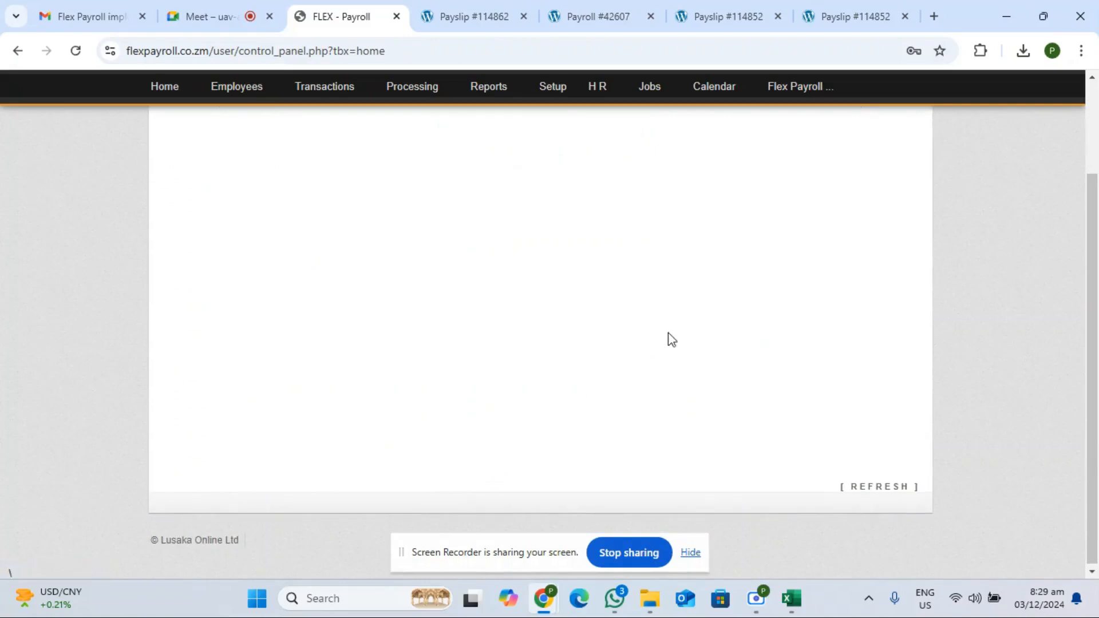
pyautogui.scroll(2, 1090, 81)
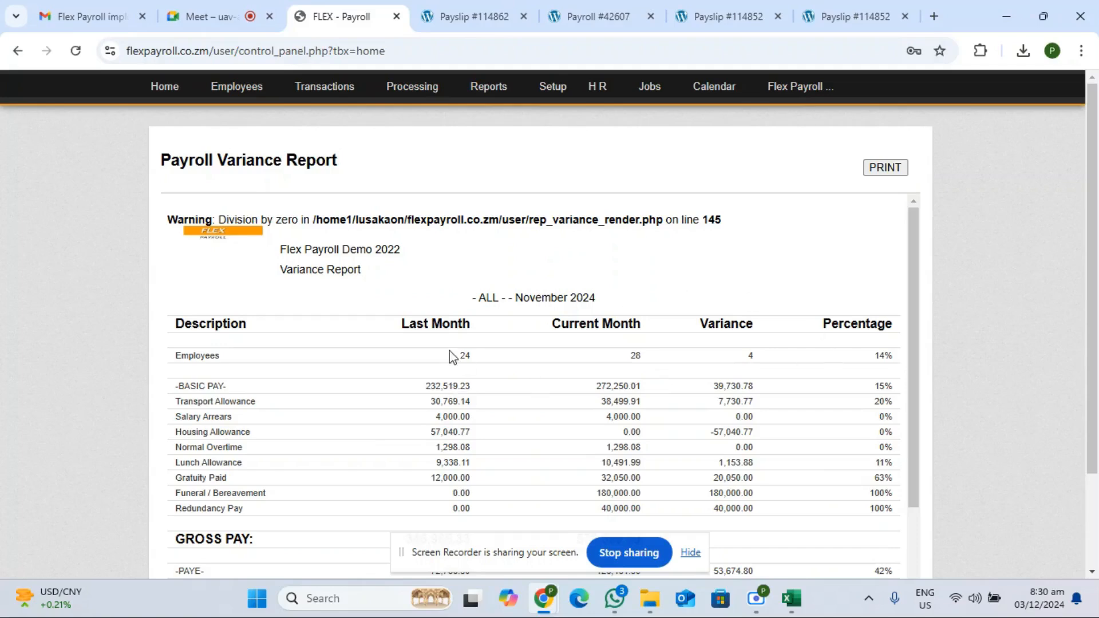
pyautogui.click(1092, 572)
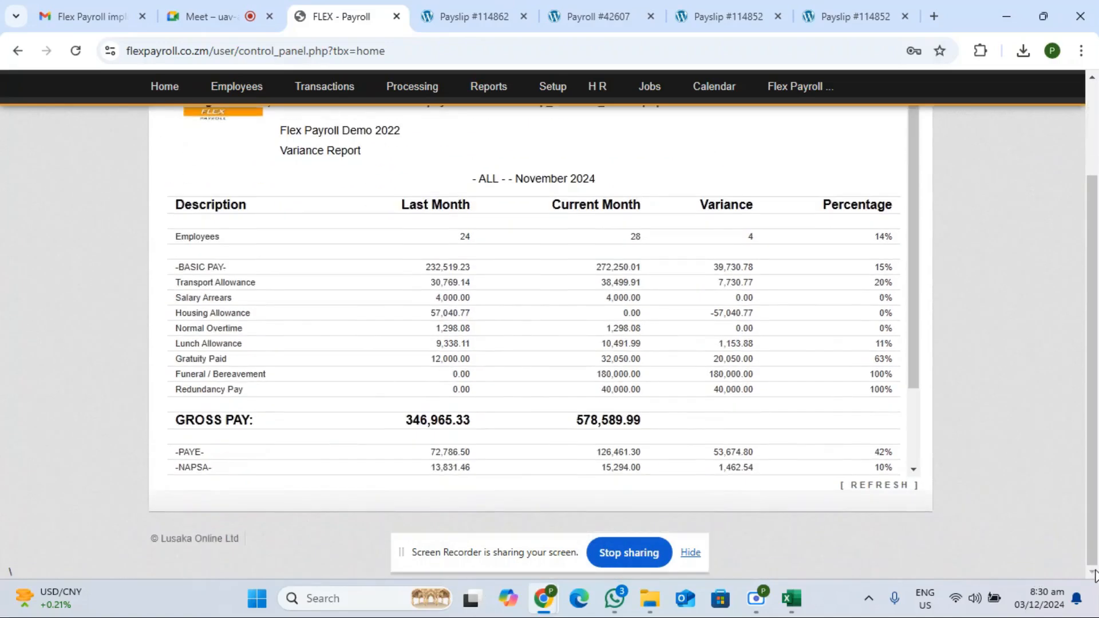
pyautogui.click(913, 470)
pyautogui.click(914, 470)
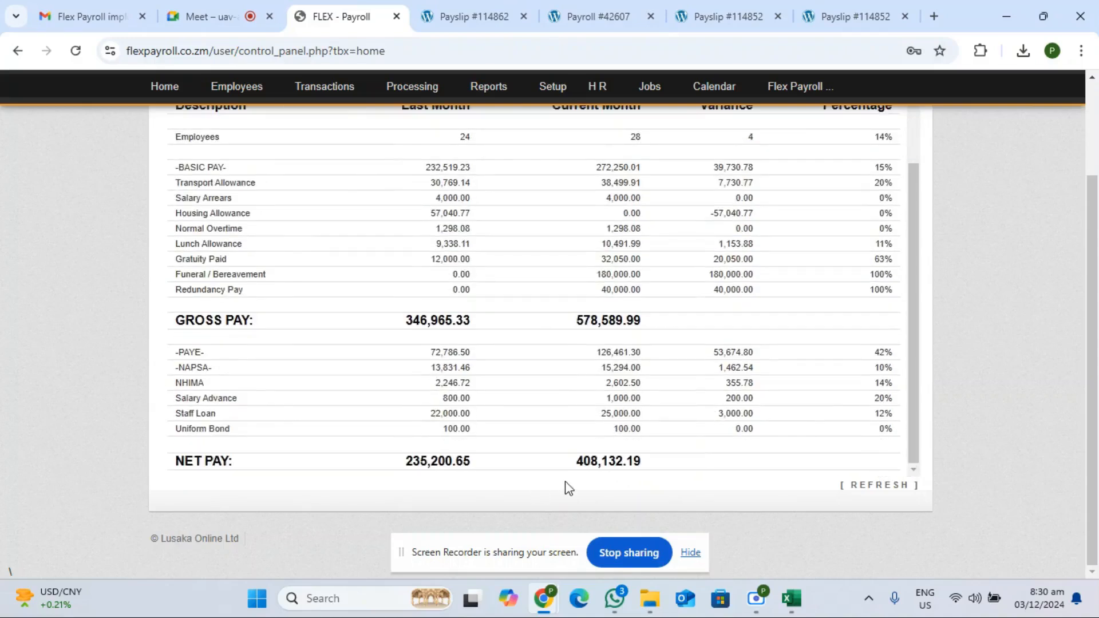
# Open the Pay Matrix Report and examine its income and deduction columns through to the totals row.
pyautogui.moveTo(492, 88)
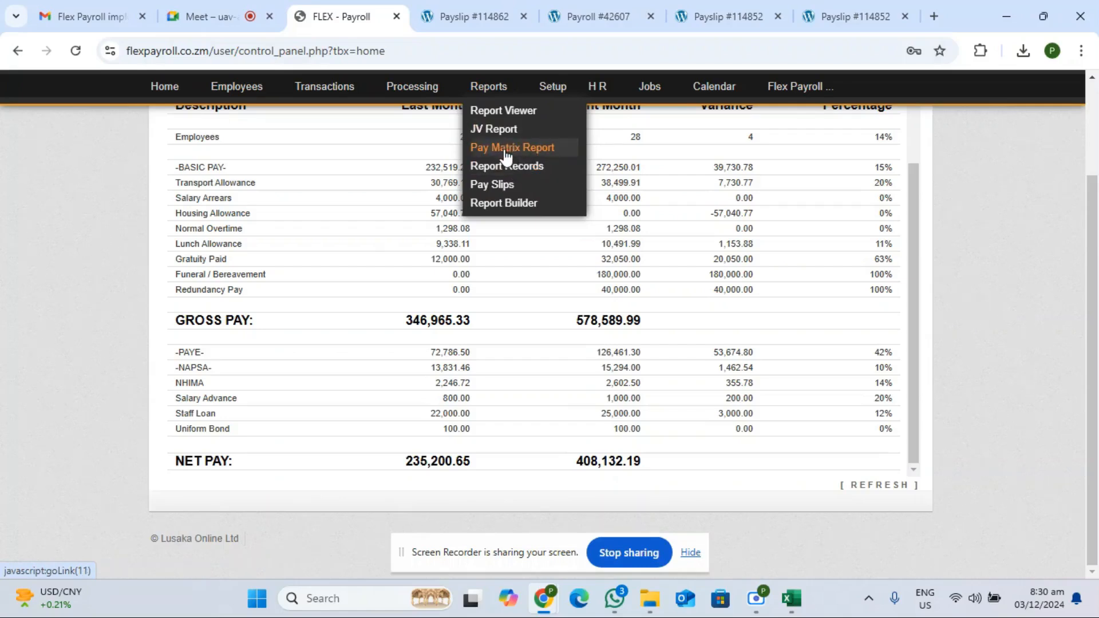
pyautogui.click(506, 150)
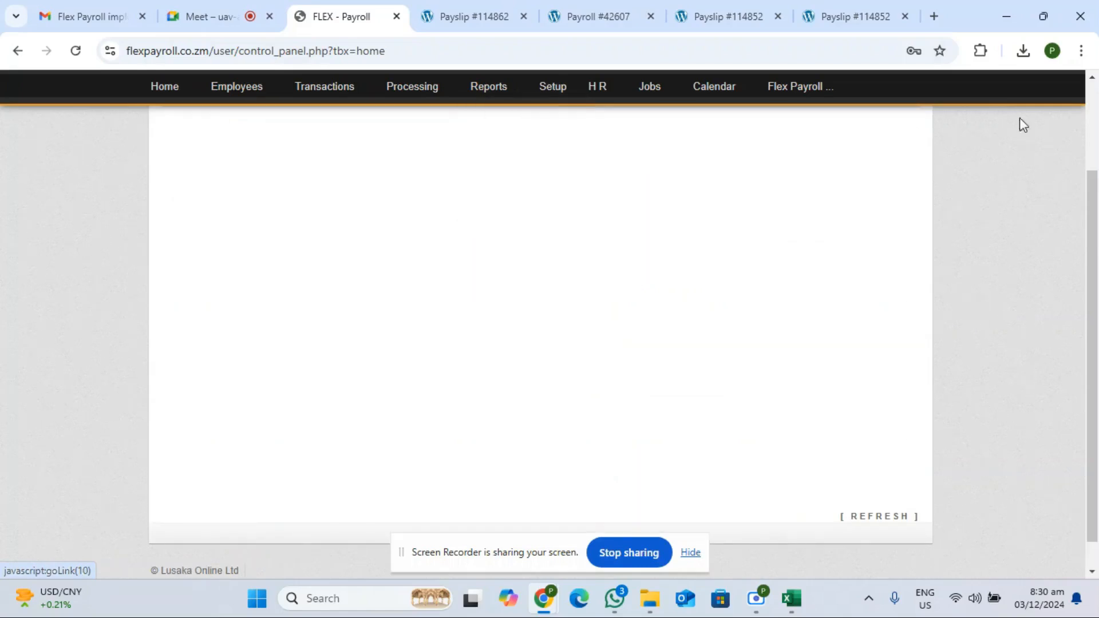
pyautogui.click(1093, 78)
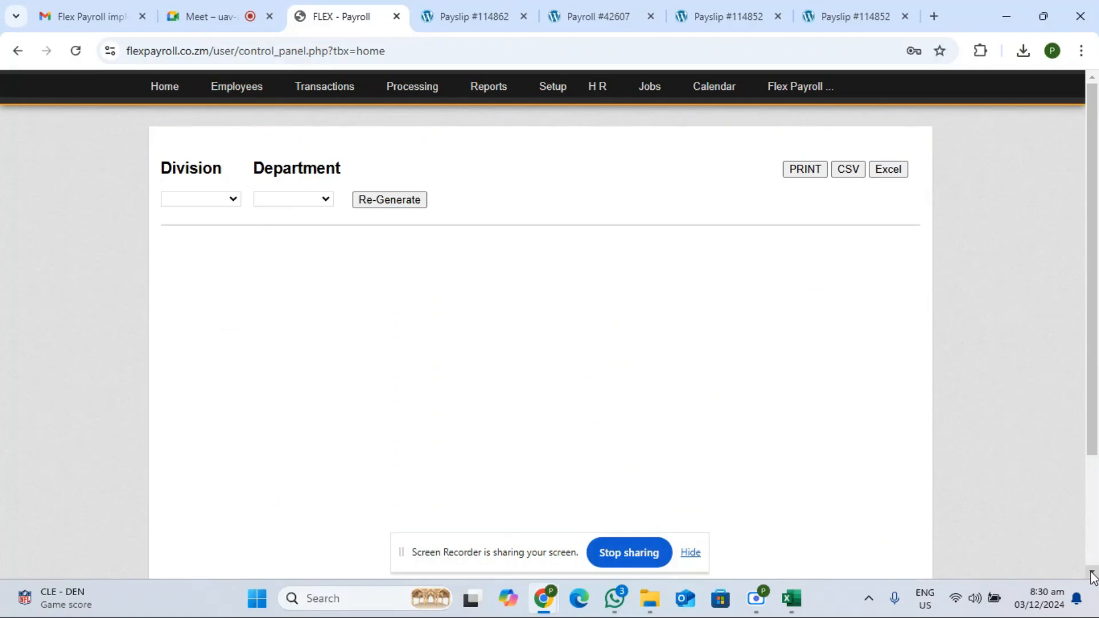
pyautogui.scroll(-2, 1092, 575)
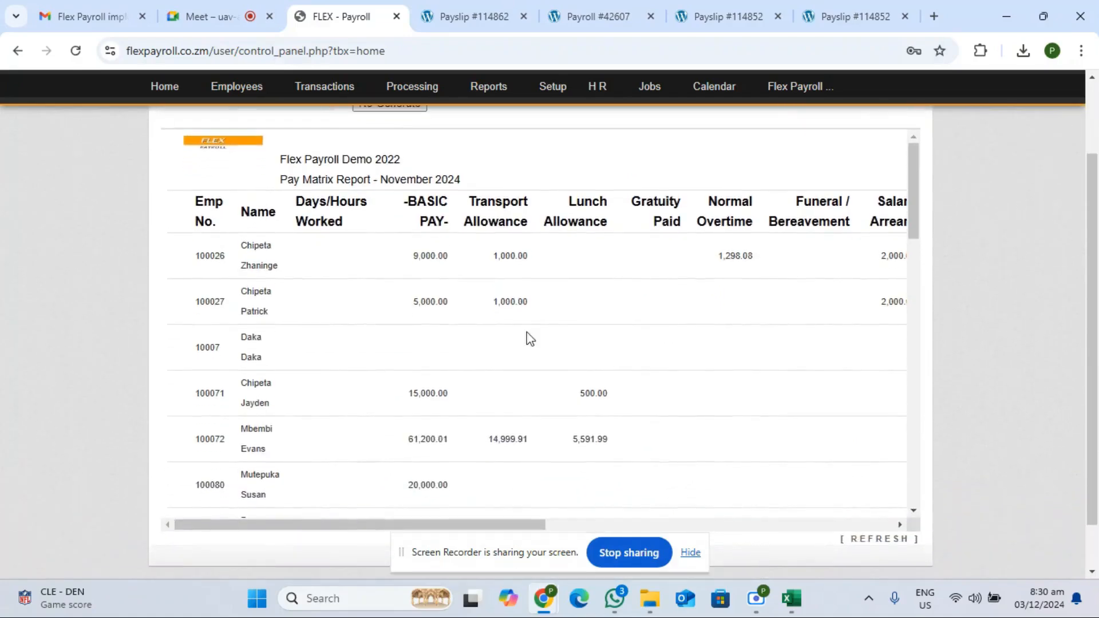
pyautogui.click(899, 525)
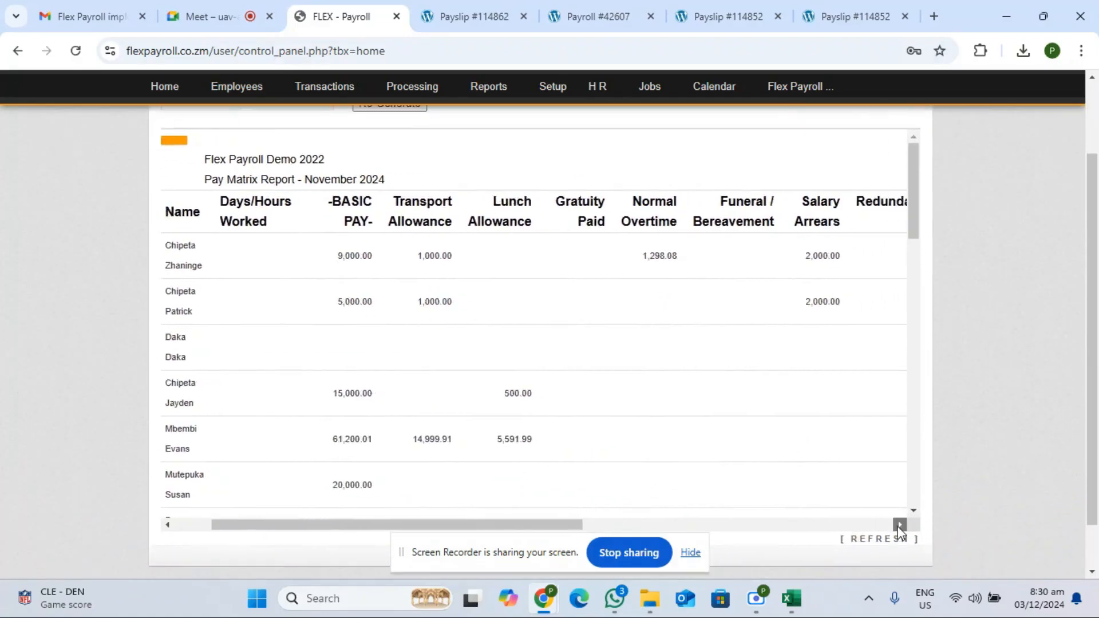
pyautogui.moveTo(899, 525); pyautogui.dragTo(912, 511)
pyautogui.click(912, 511)
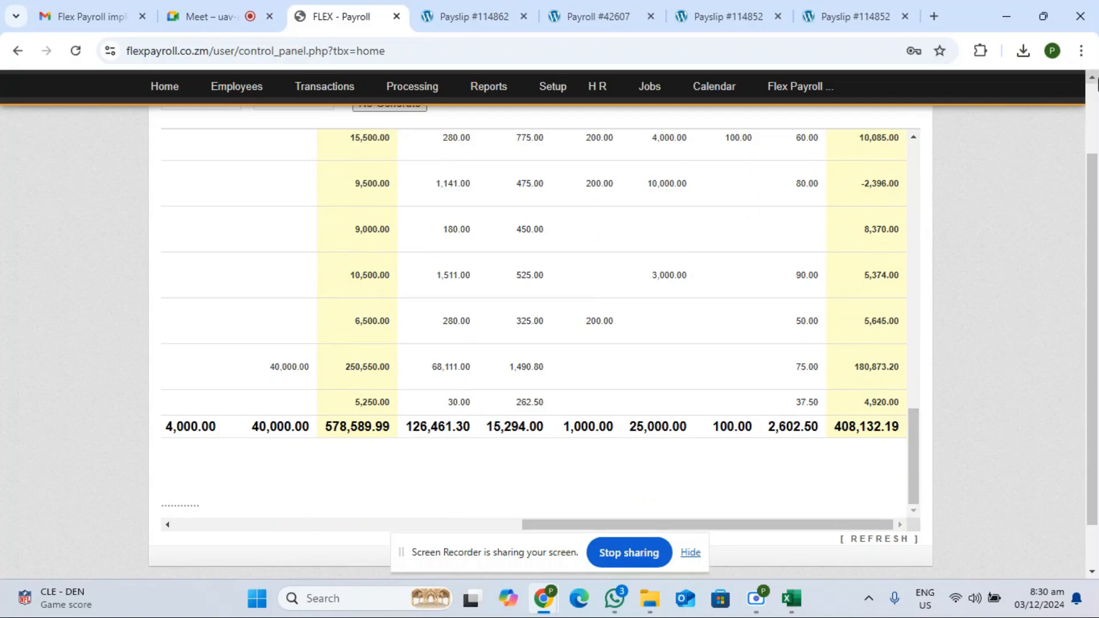
pyautogui.click(1094, 78)
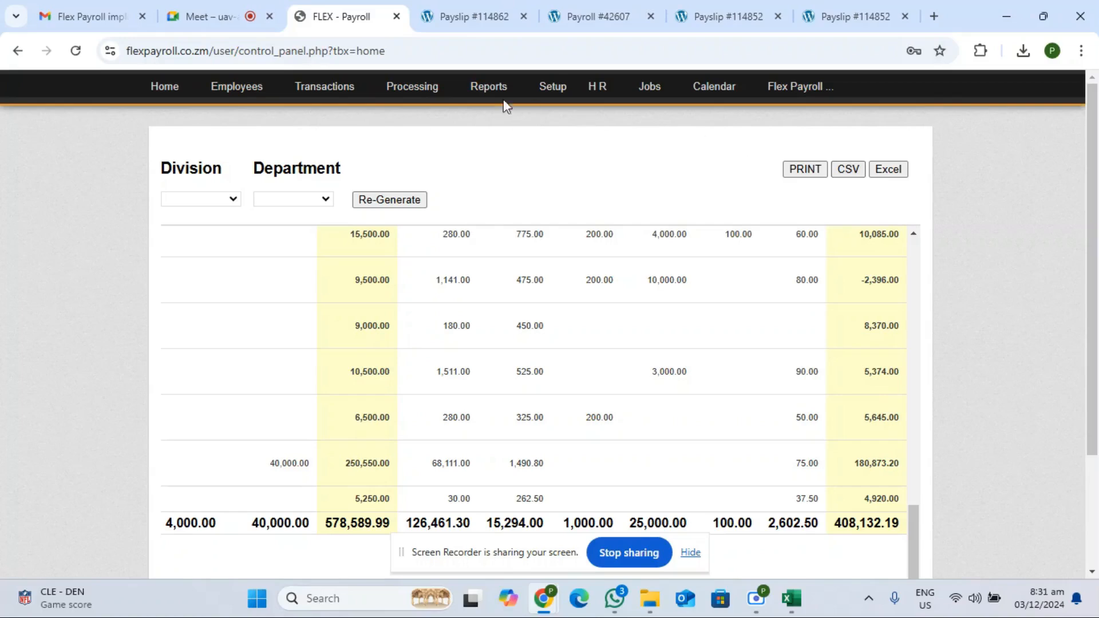
# Look through the Payrolls list and open the newest November 2024 trial payroll to view its Pay Slip Dispatch options.
pyautogui.moveTo(407, 87)
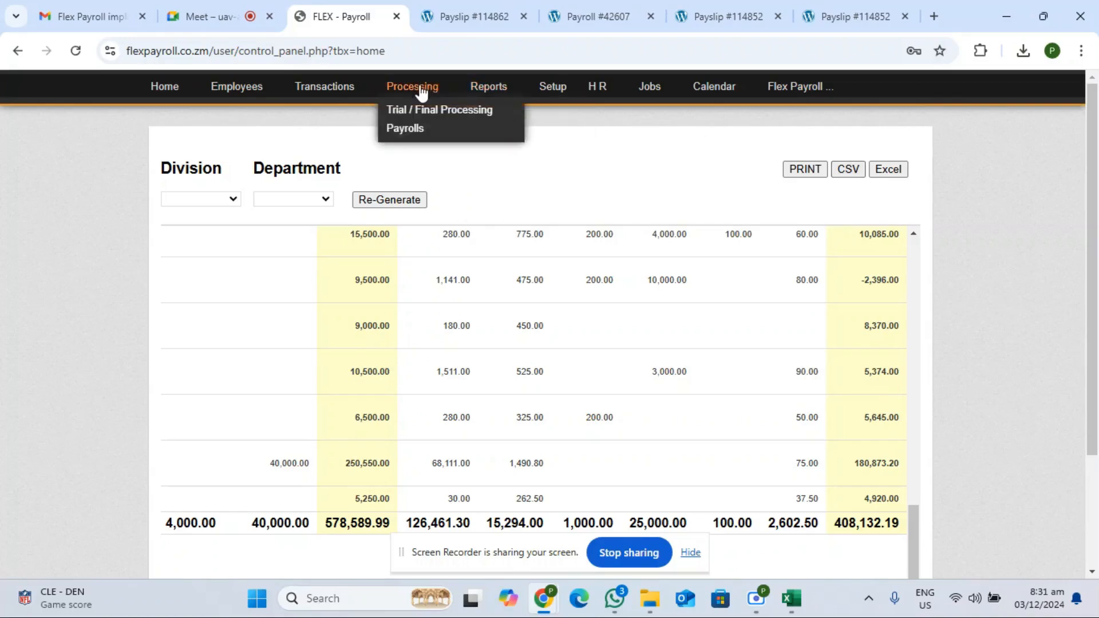
pyautogui.click(408, 129)
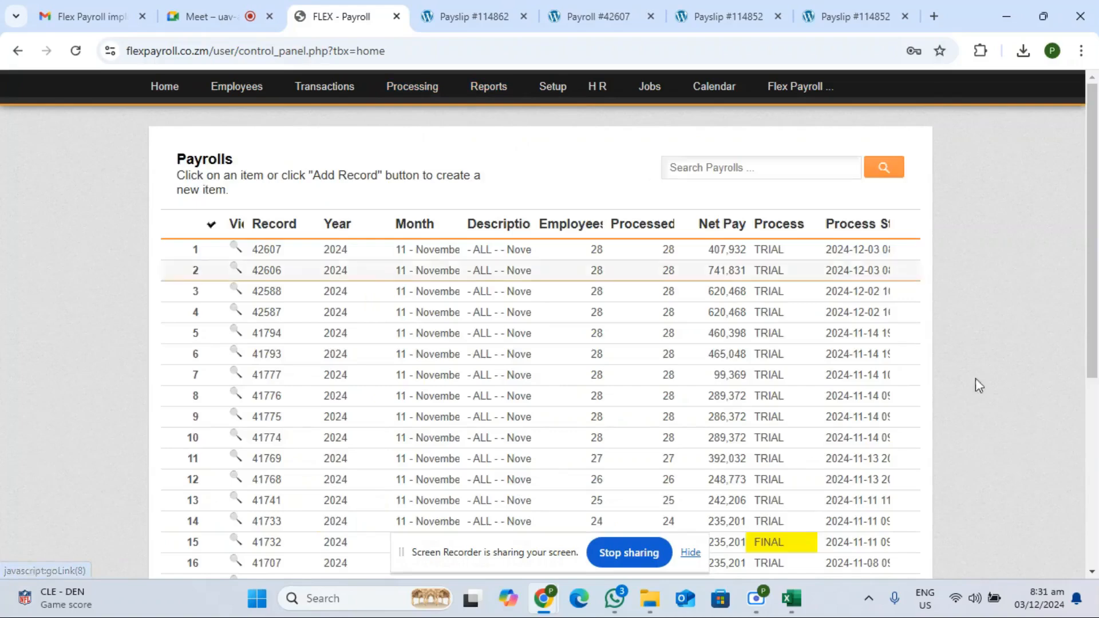
pyautogui.scroll(-4, 1092, 570)
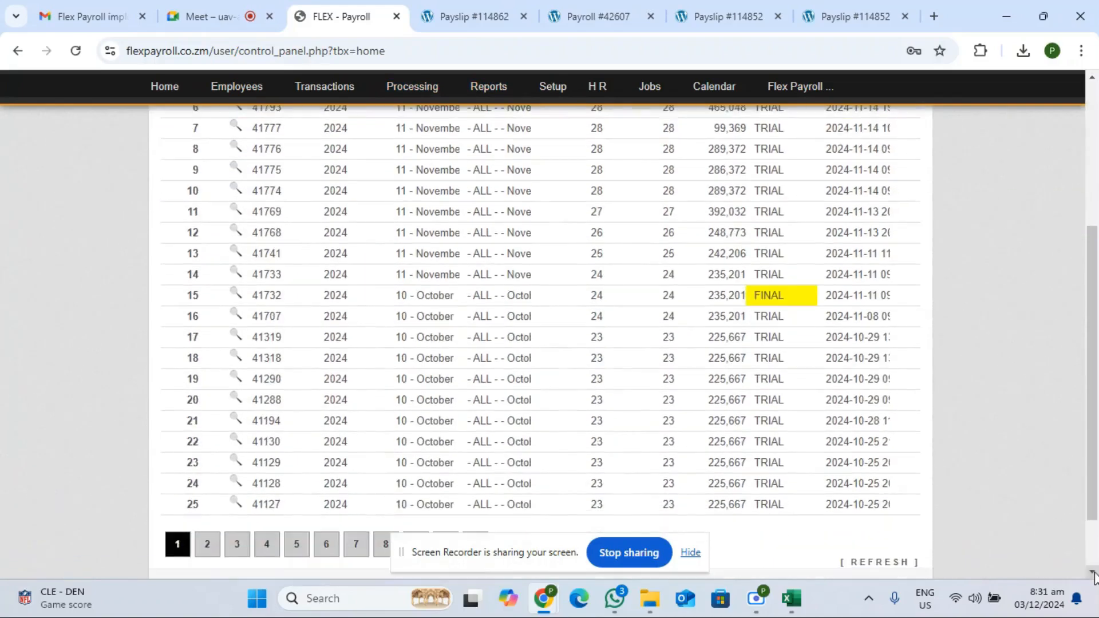
pyautogui.click(1093, 79)
pyautogui.click(1093, 79)
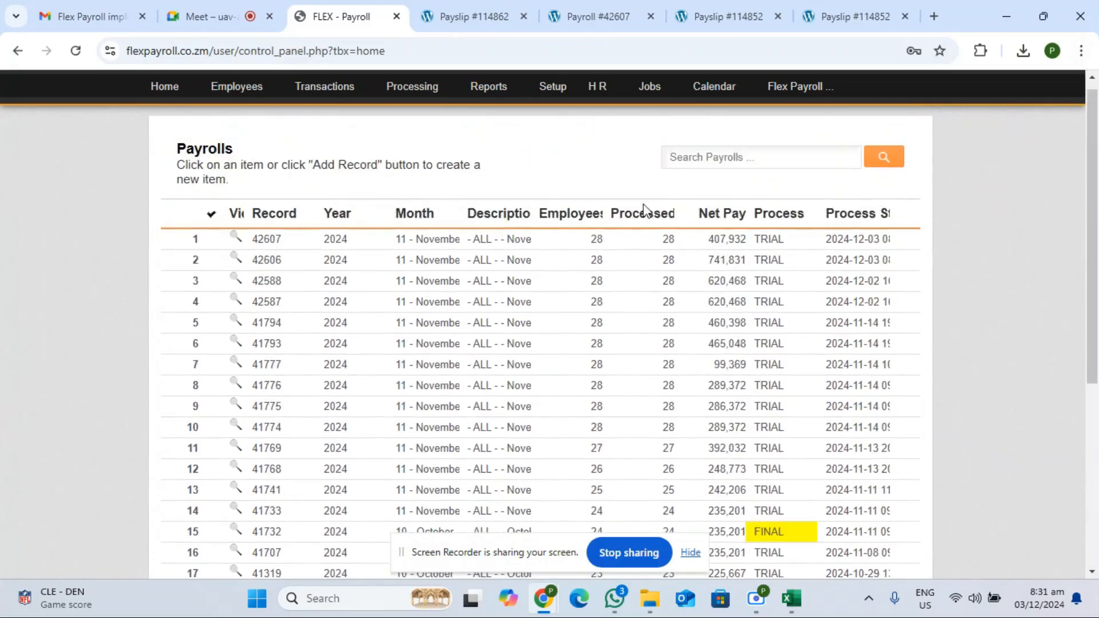
pyautogui.click(473, 239)
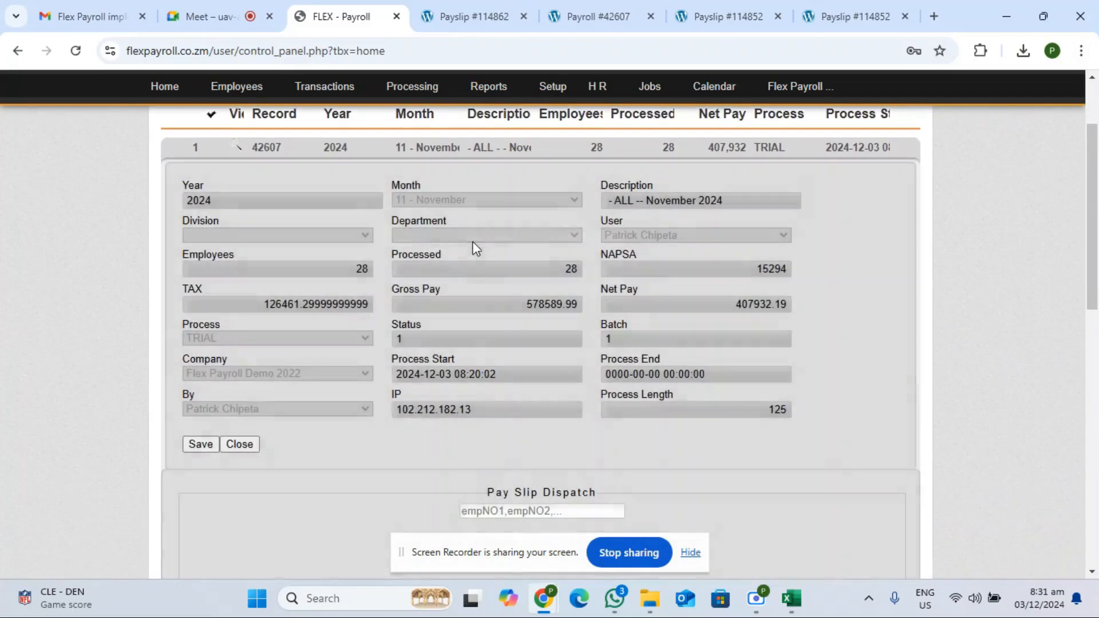
pyautogui.scroll(-5, 627, 386)
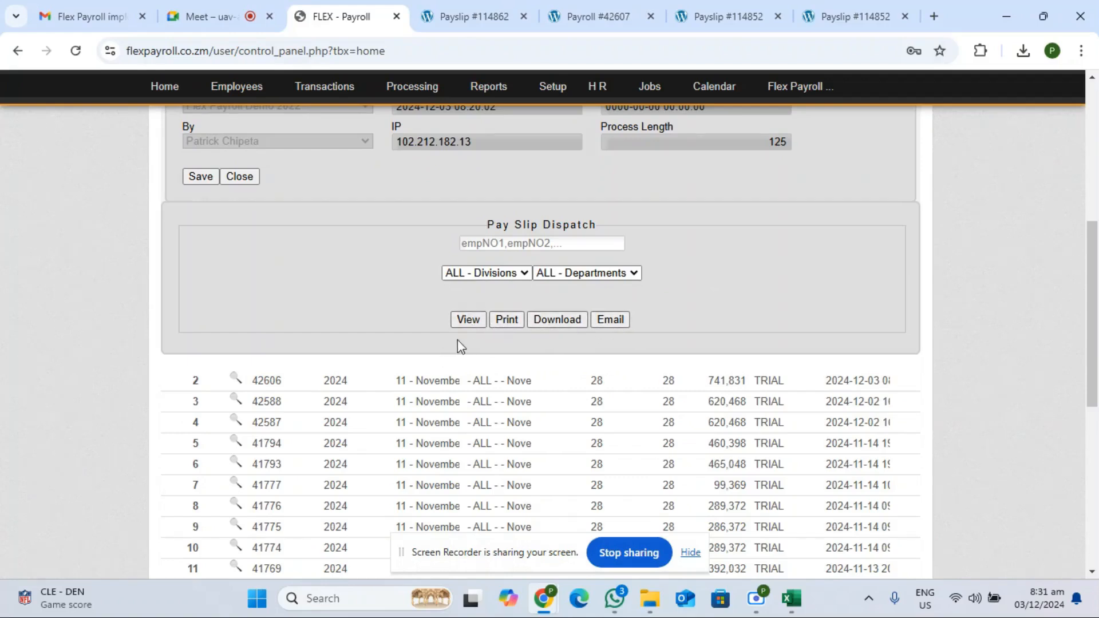
# View the November 2024 pay slips for all divisions and departments, examine several of them, and return to the payroll record.
pyautogui.click(467, 320)
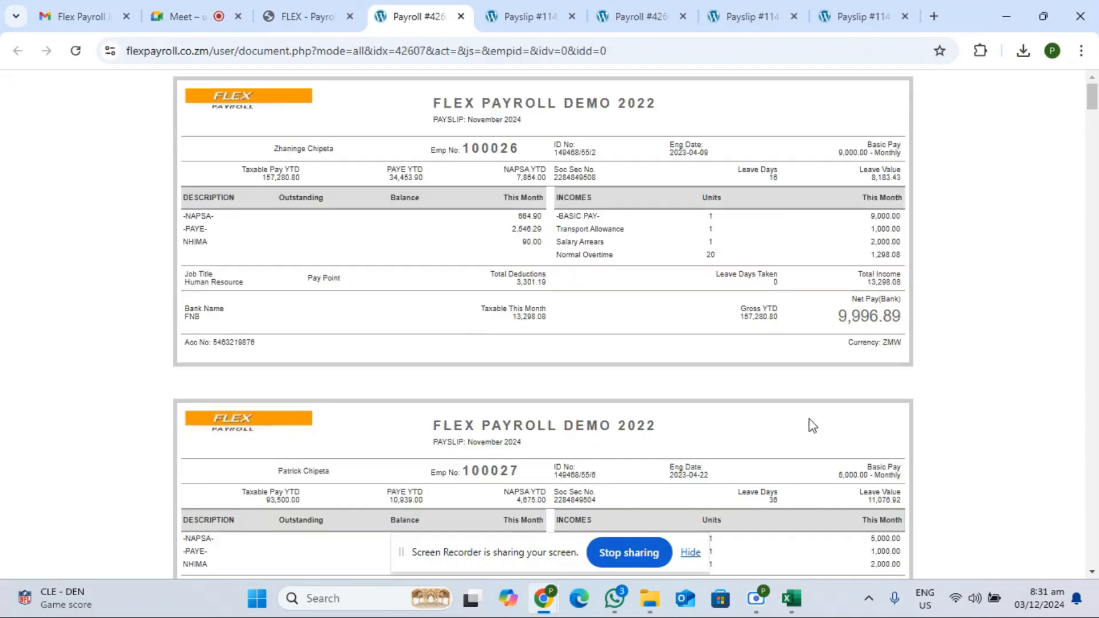
pyautogui.scroll(-4, 1092, 573)
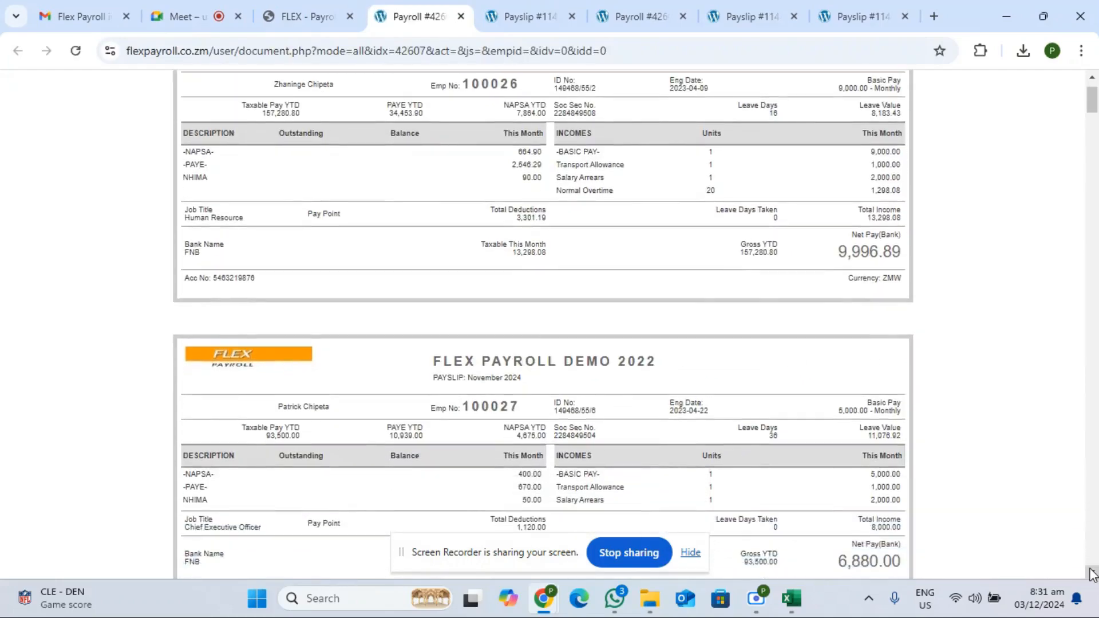
pyautogui.scroll(-10, 1091, 572)
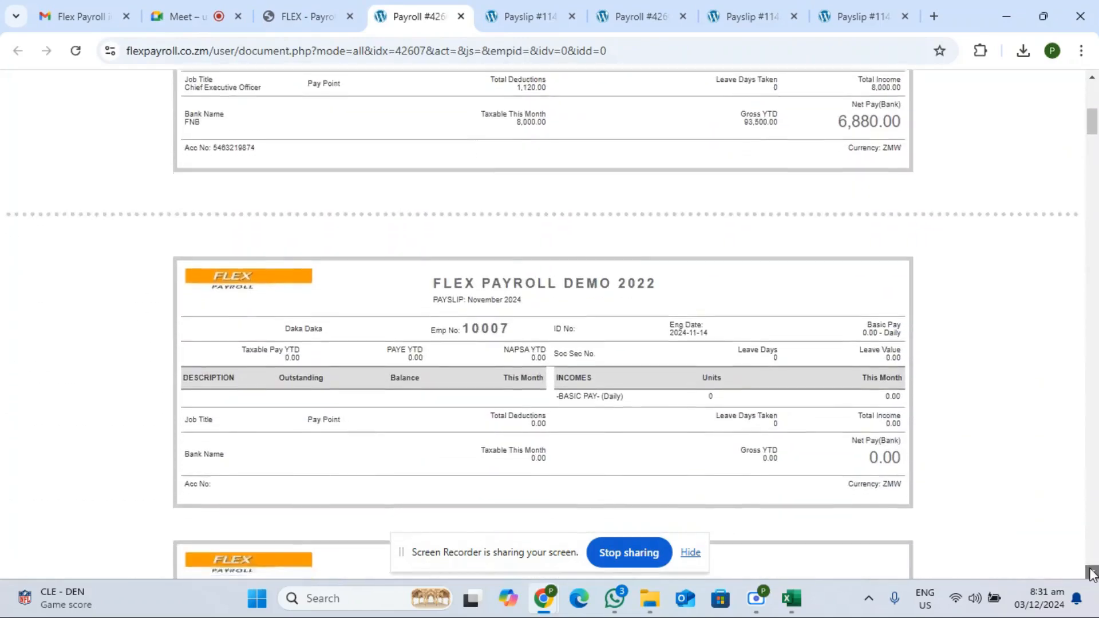
pyautogui.scroll(-8, 1092, 573)
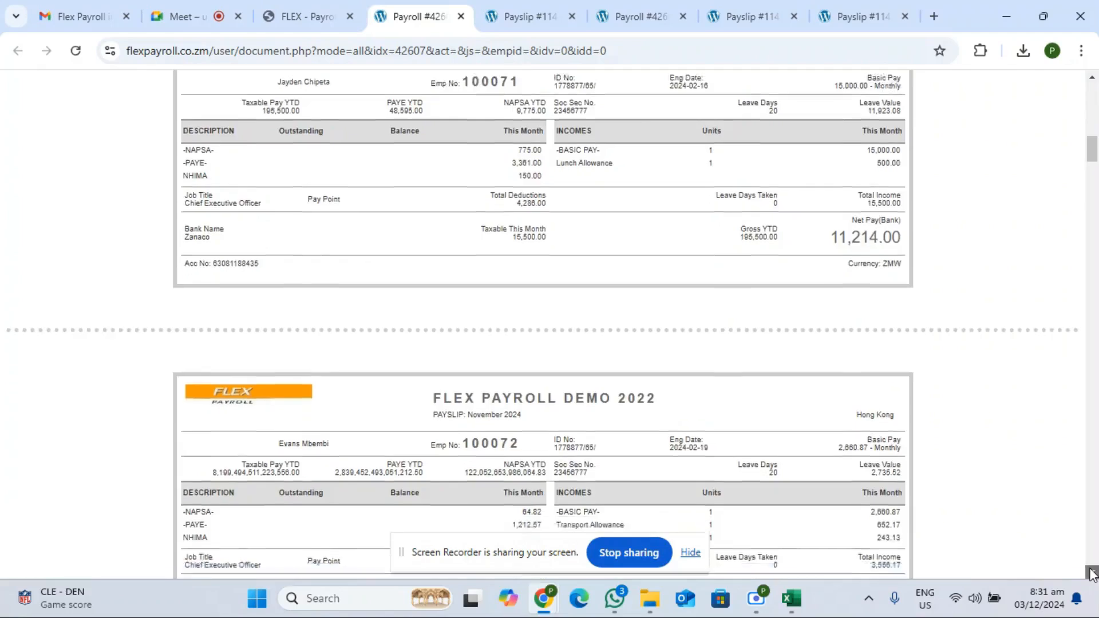
pyautogui.scroll(-1, 1092, 573)
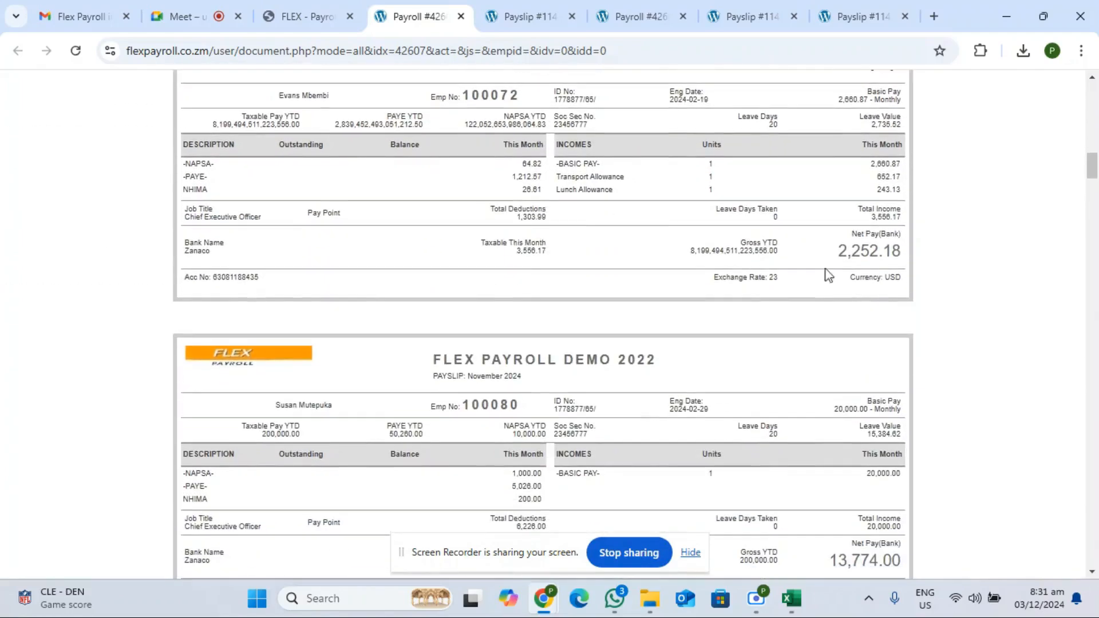
pyautogui.click(323, 27)
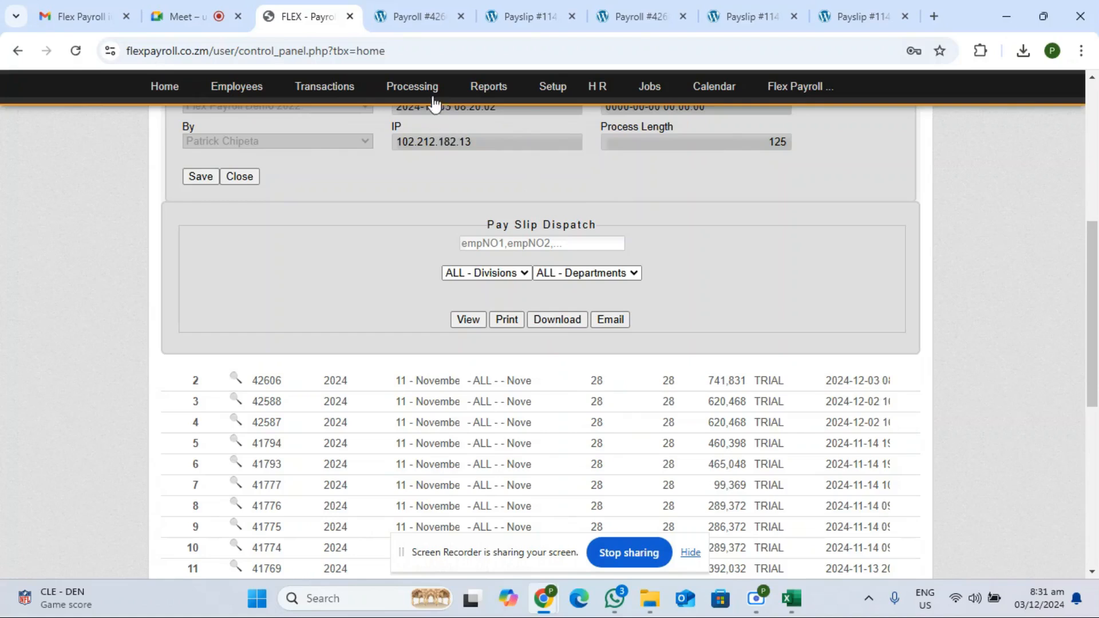
# Try the final processing and month close for November 2024 across all divisions and departments, but cancel at the confirmation.
pyautogui.moveTo(418, 91)
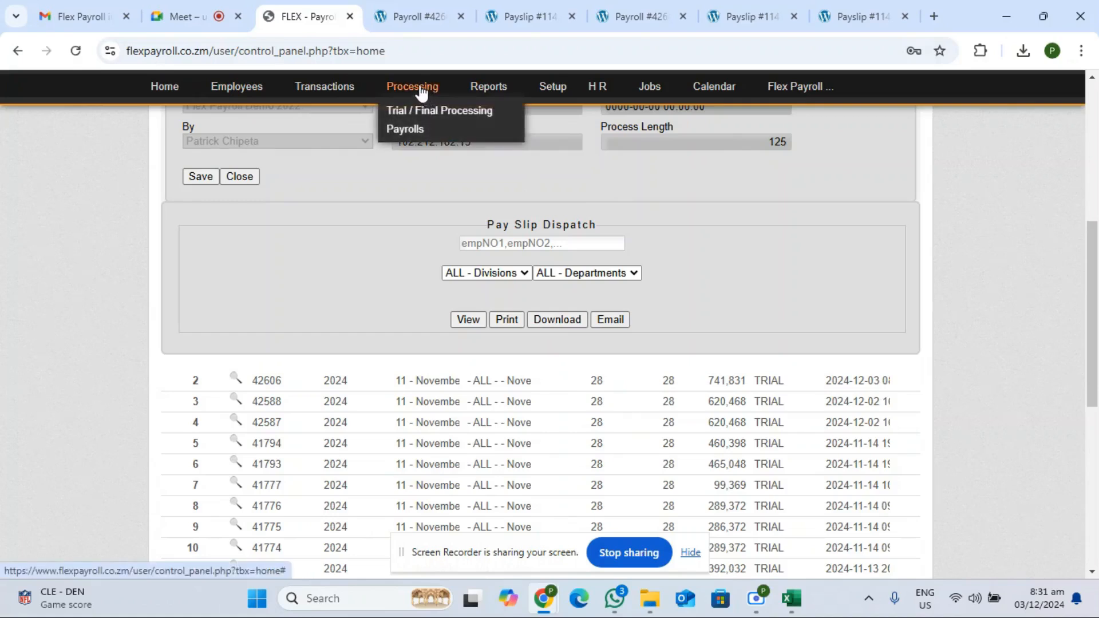
pyautogui.moveTo(484, 91)
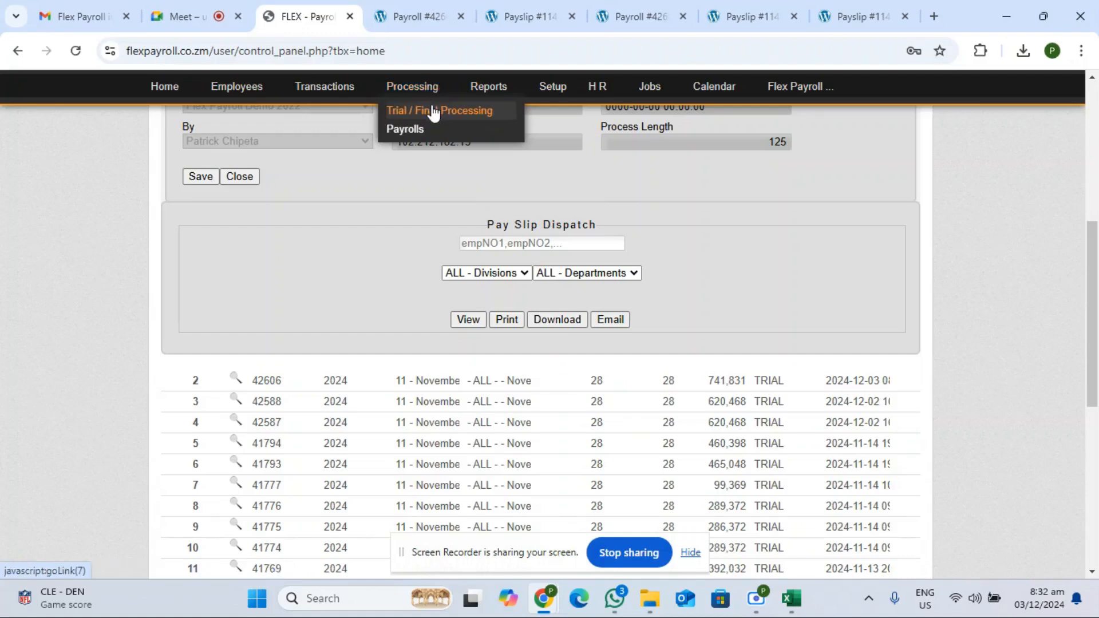
pyautogui.click(434, 112)
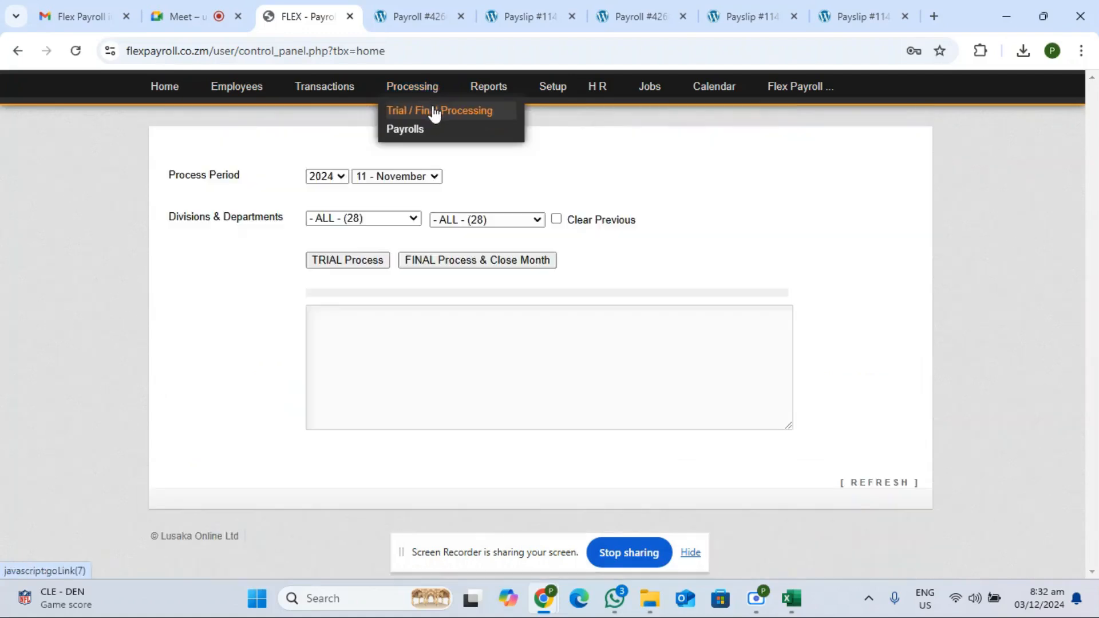
pyautogui.click(463, 266)
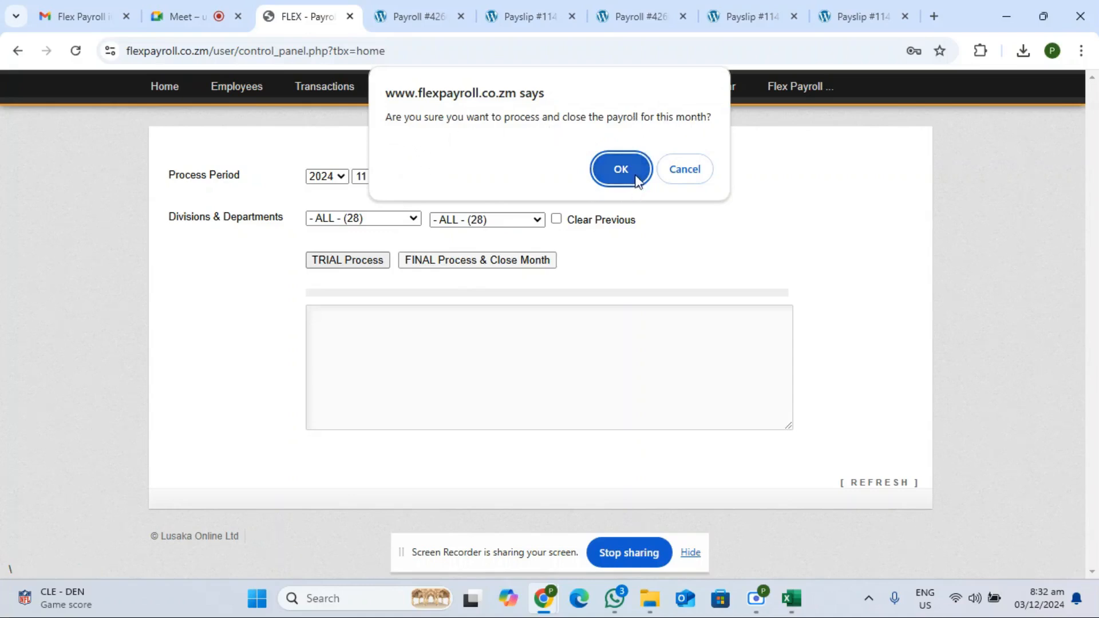
pyautogui.click(692, 174)
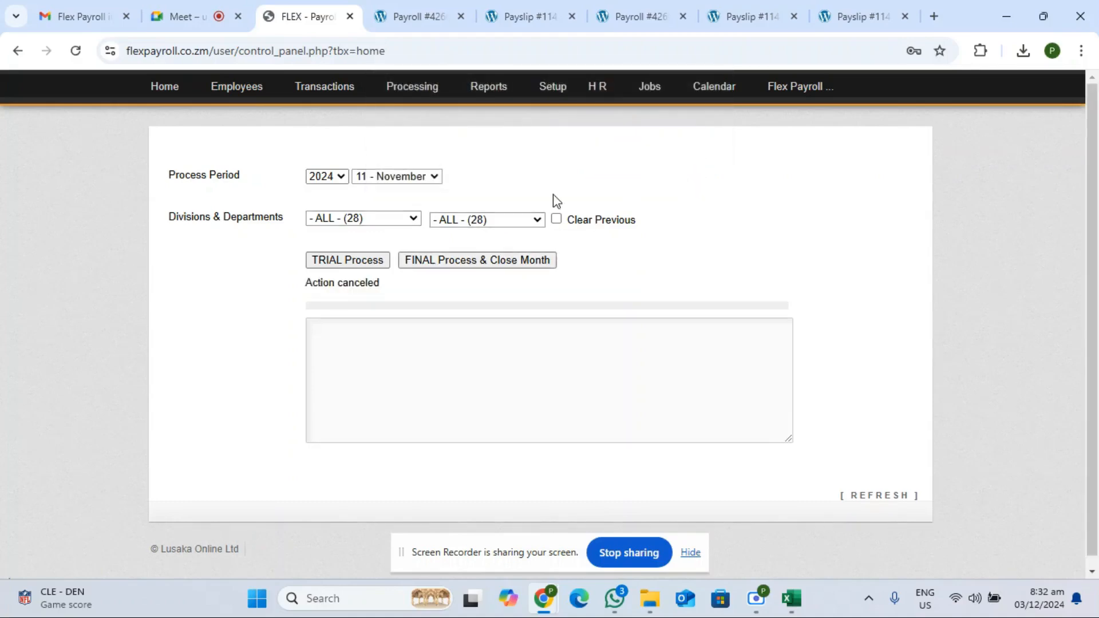
# Reload Trial / Final Processing, set the process period to December 2024, and open the Pay Matrix Report.
pyautogui.click(425, 113)
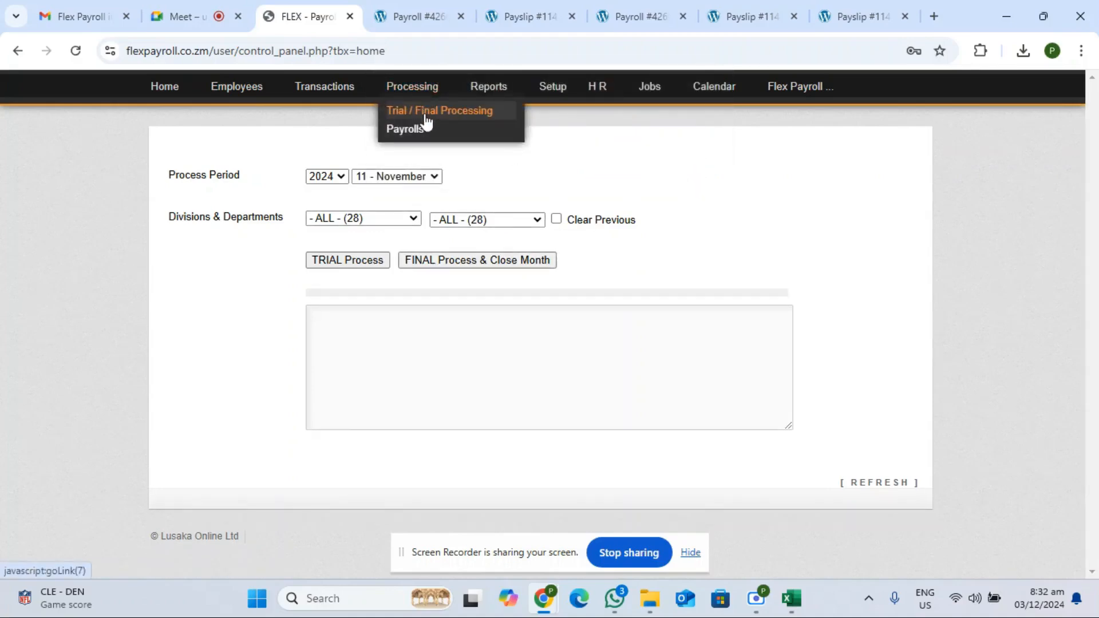
pyautogui.click(432, 179)
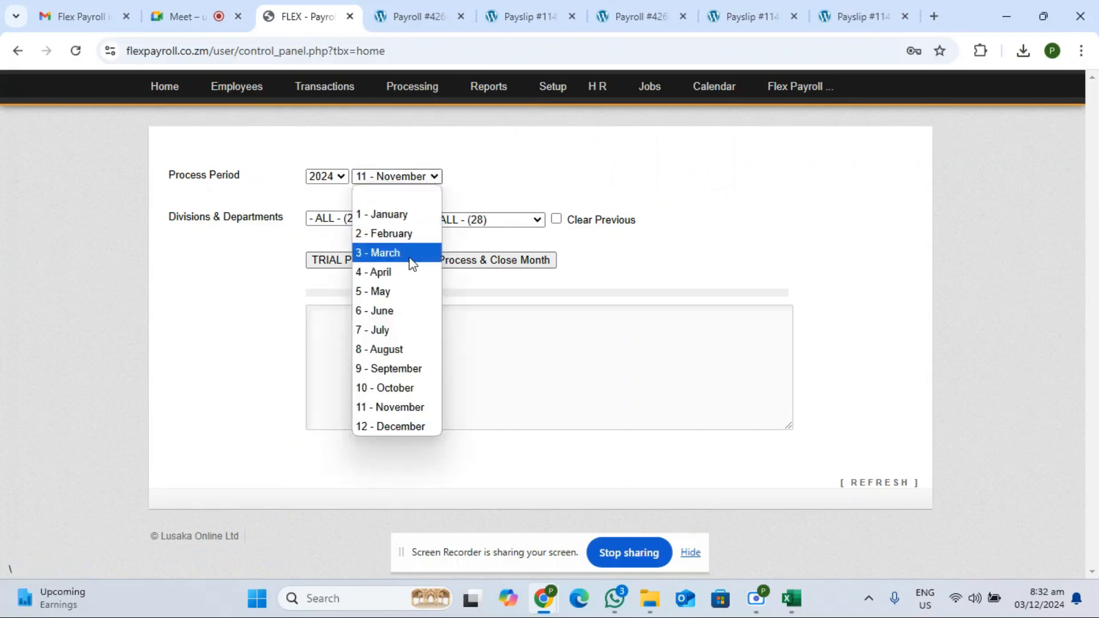
pyautogui.click(394, 426)
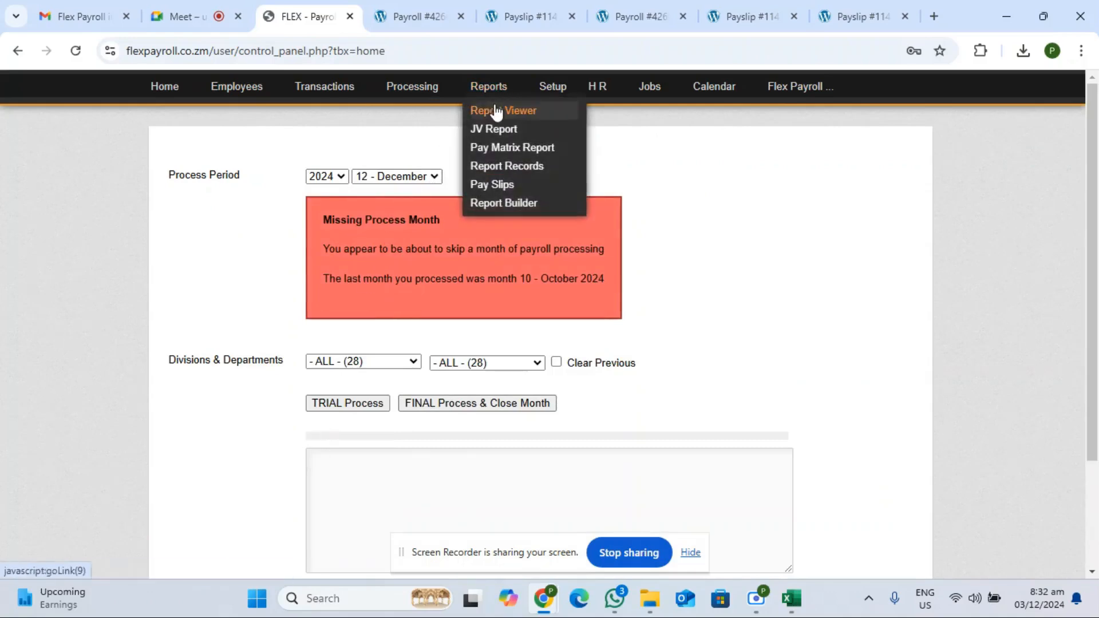
pyautogui.click(500, 147)
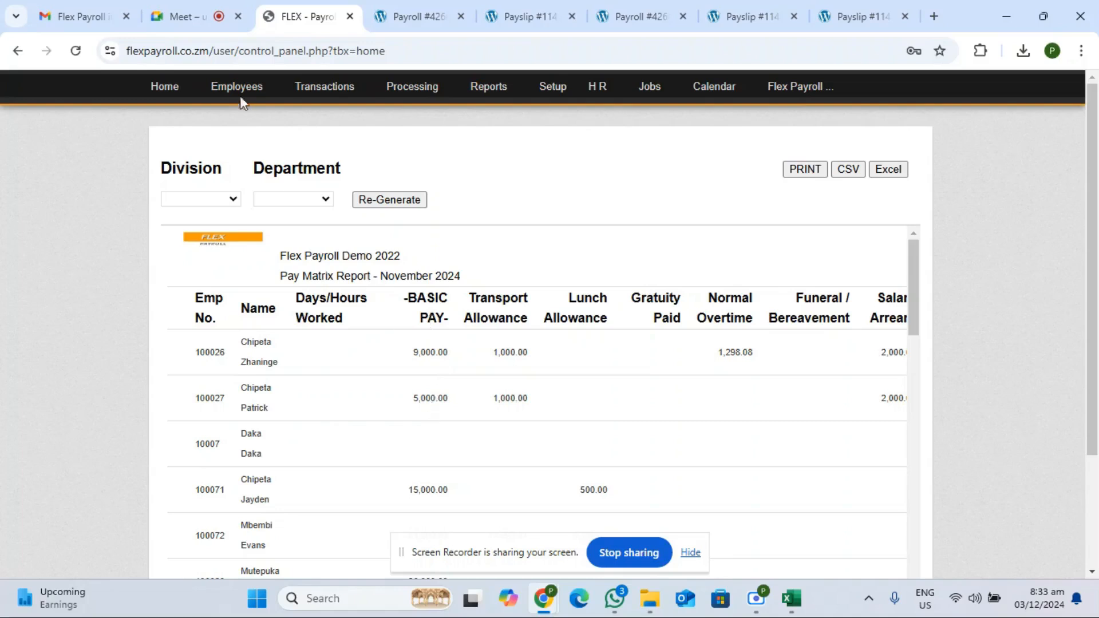
# Open the second entry in Employee Records and review its personal and pay details.
pyautogui.click(243, 111)
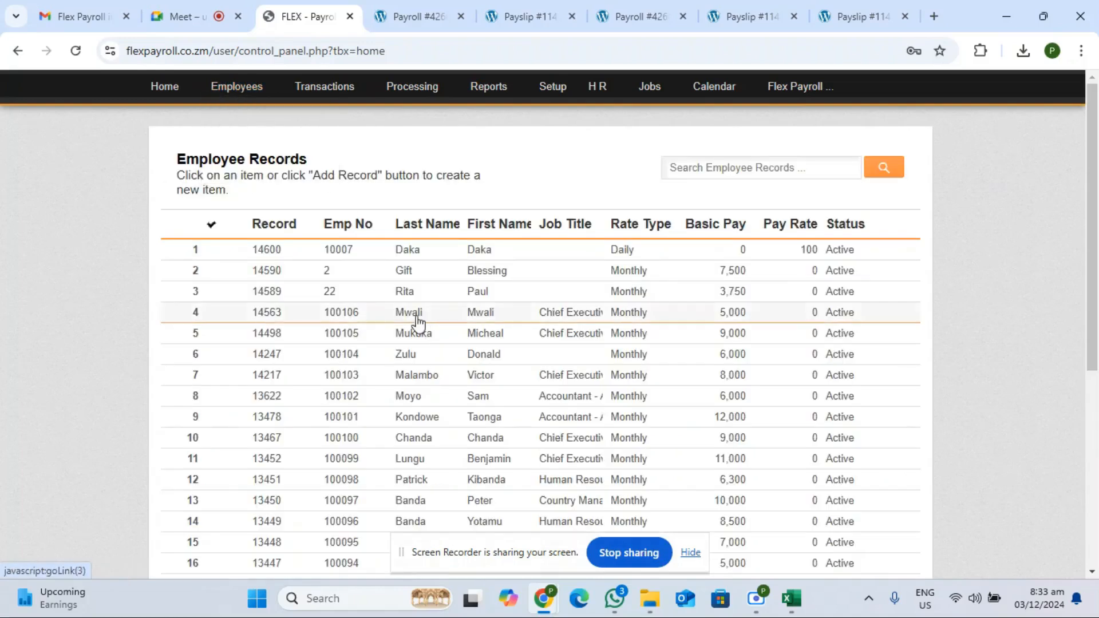
pyautogui.click(542, 272)
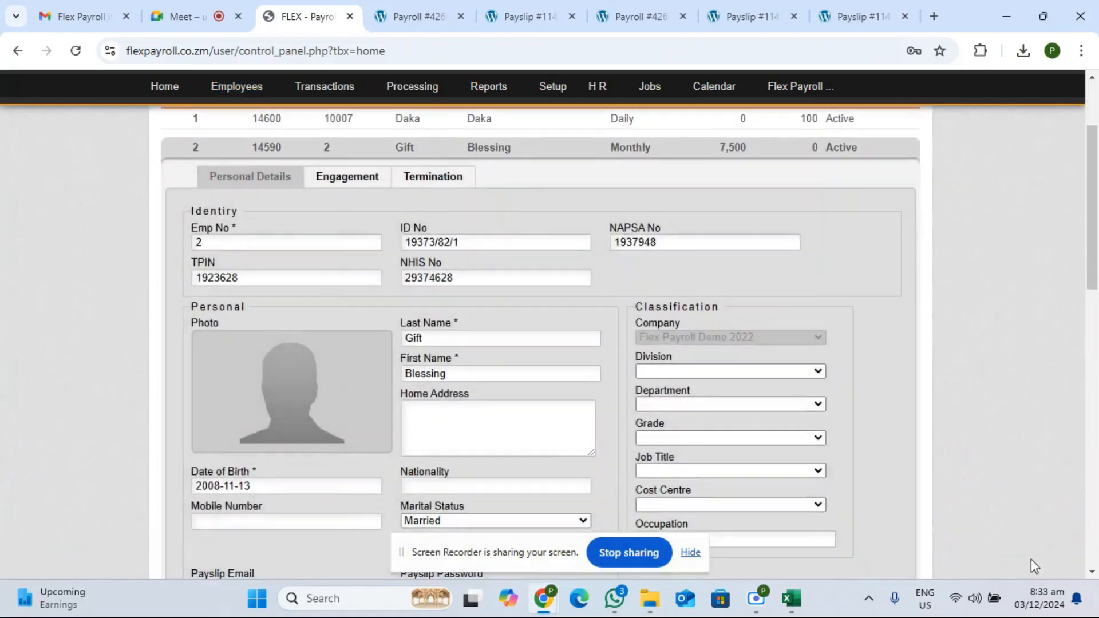
pyautogui.click(1092, 571)
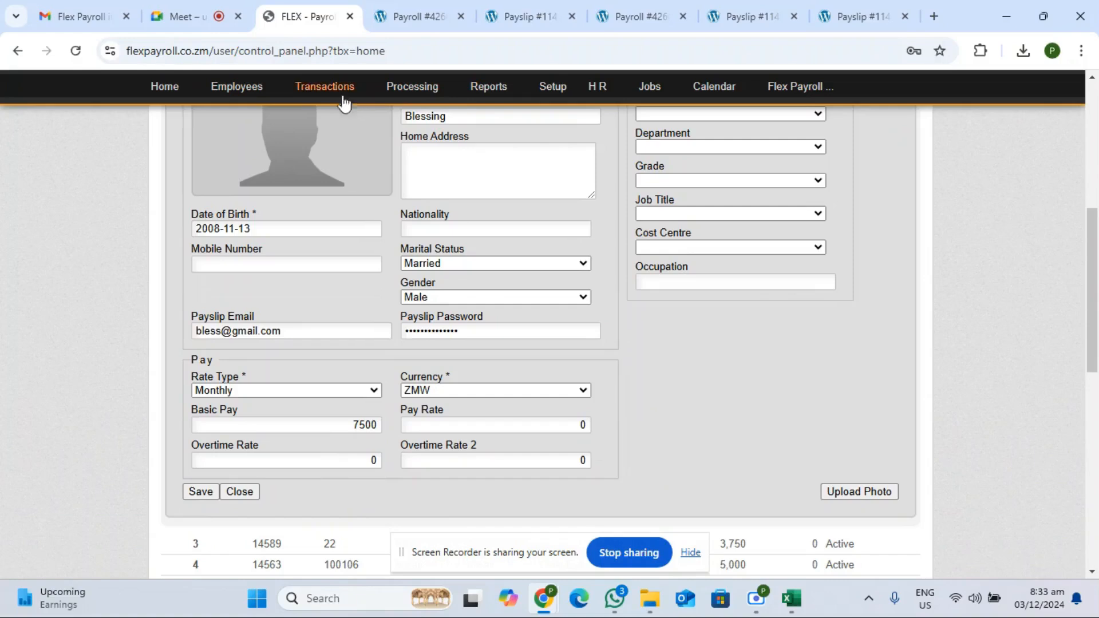
# Open the employee Bulk Import page and switch to the Employee Master input file Jan 24 workbook in Excel.
pyautogui.moveTo(259, 91)
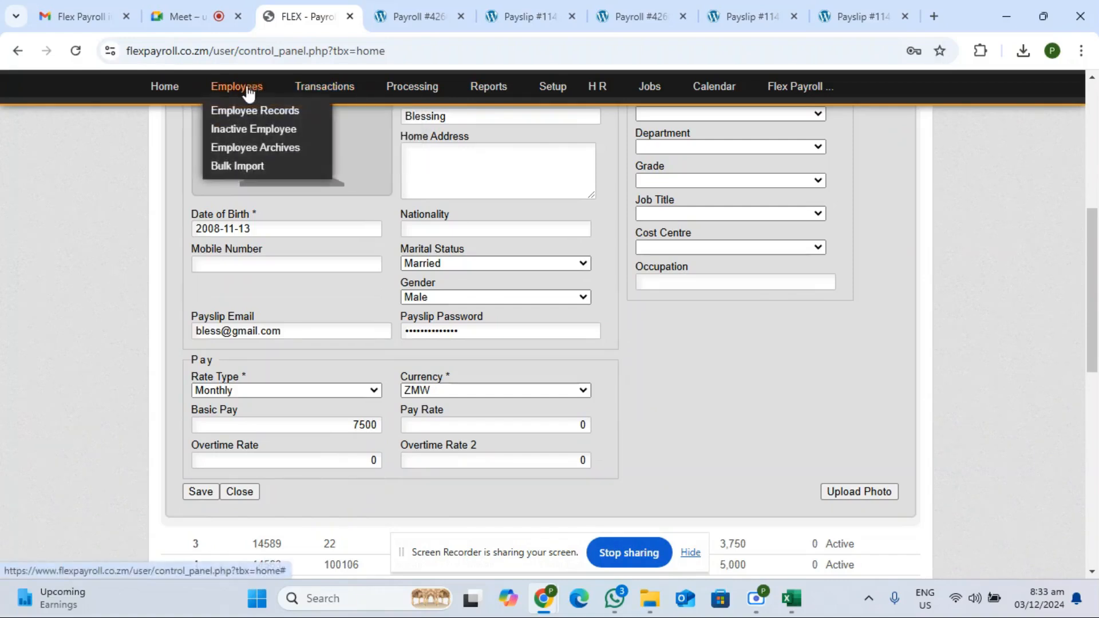
pyautogui.click(249, 167)
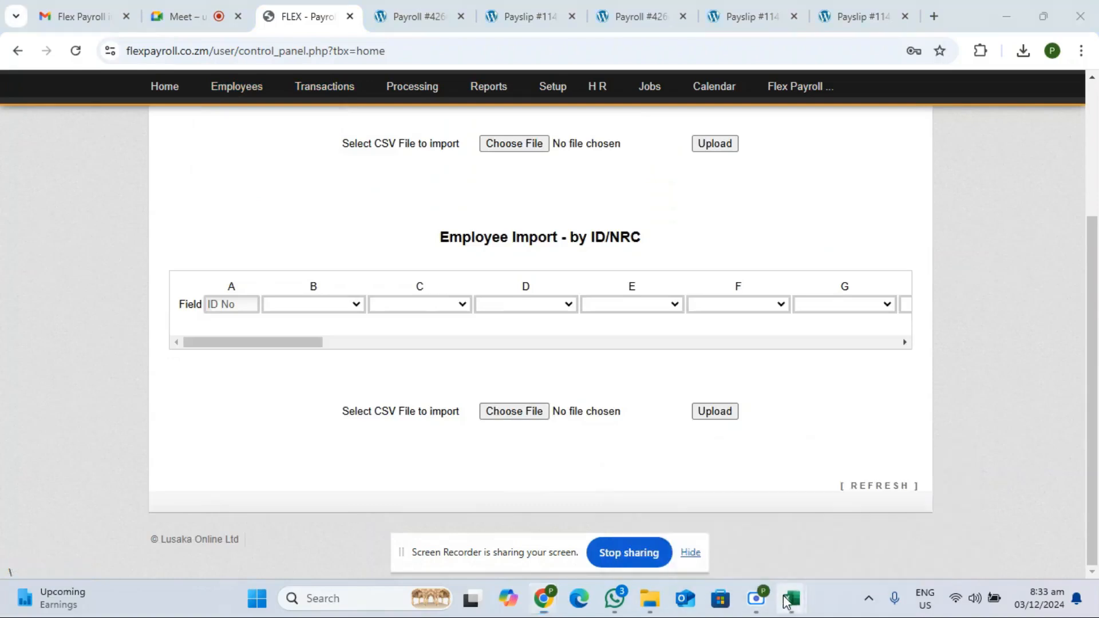
pyautogui.moveTo(792, 598)
pyautogui.click(723, 550)
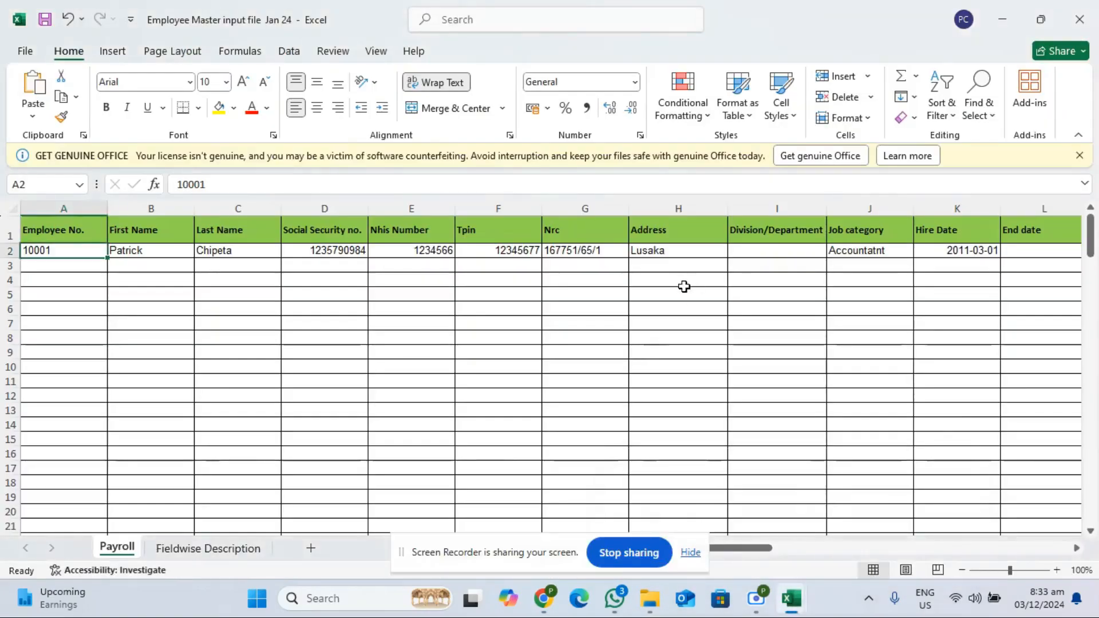
# Examine the master input file's columns from Job category across to Transport Allowance.
pyautogui.click(907, 300)
pyautogui.press('Right')
pyautogui.press('Right')
pyautogui.press('Right')
pyautogui.press('Right')
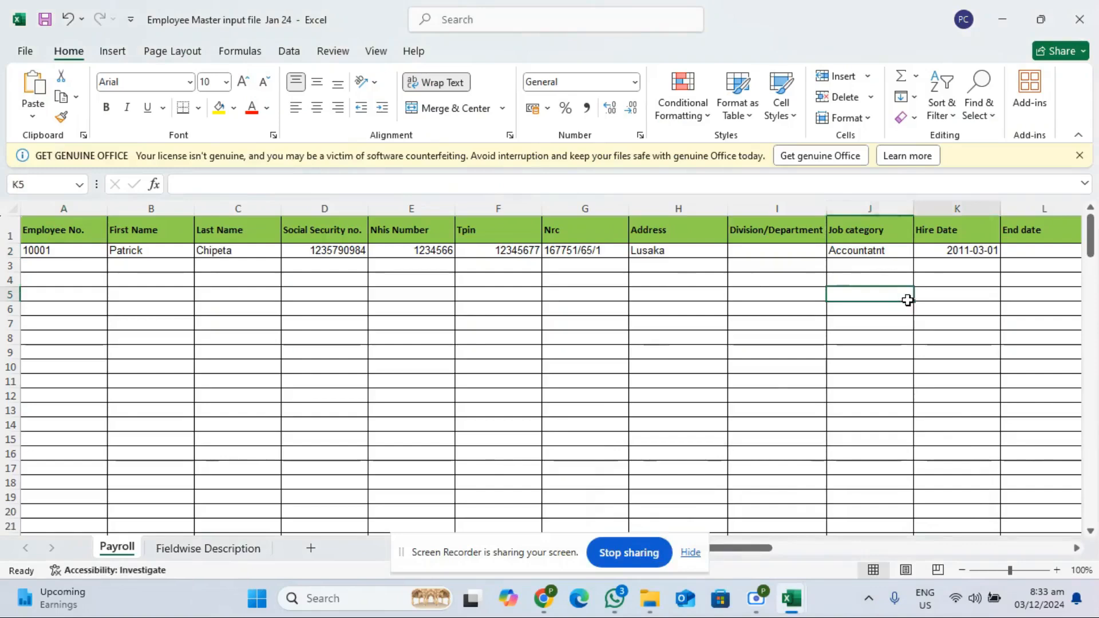
pyautogui.press('Right')
pyautogui.press('Right')
pyautogui.press('Right')
pyautogui.press('Right')
pyautogui.press('Right')
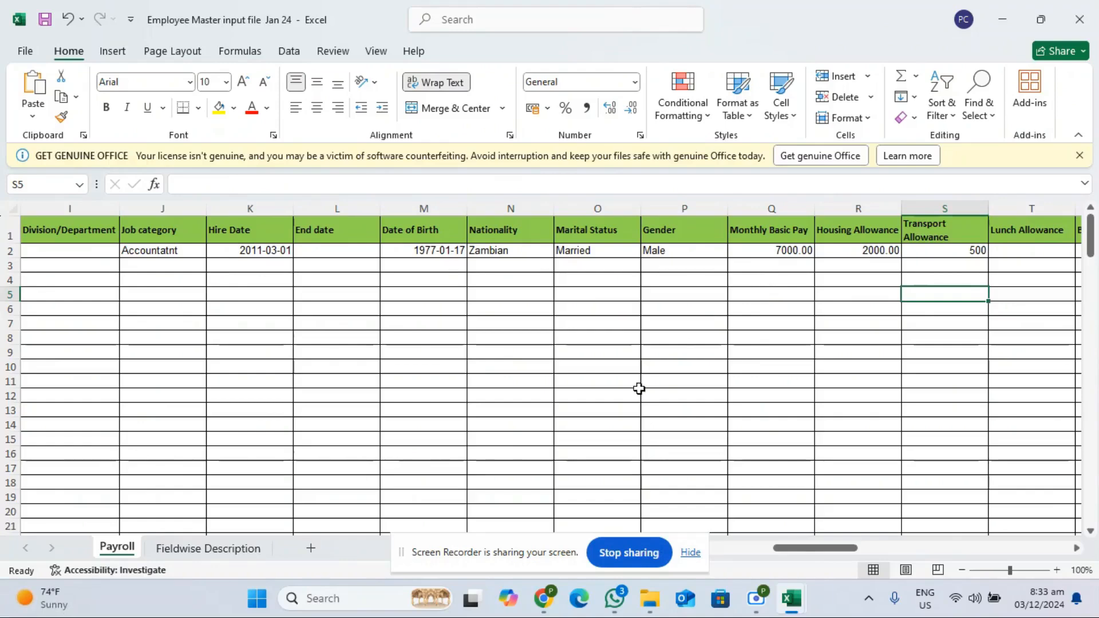
# Switch back to Flex Payroll in Chrome, search Manage Incomes by the employee's number, and open the Transport Allowance record.
pyautogui.moveTo(547, 599)
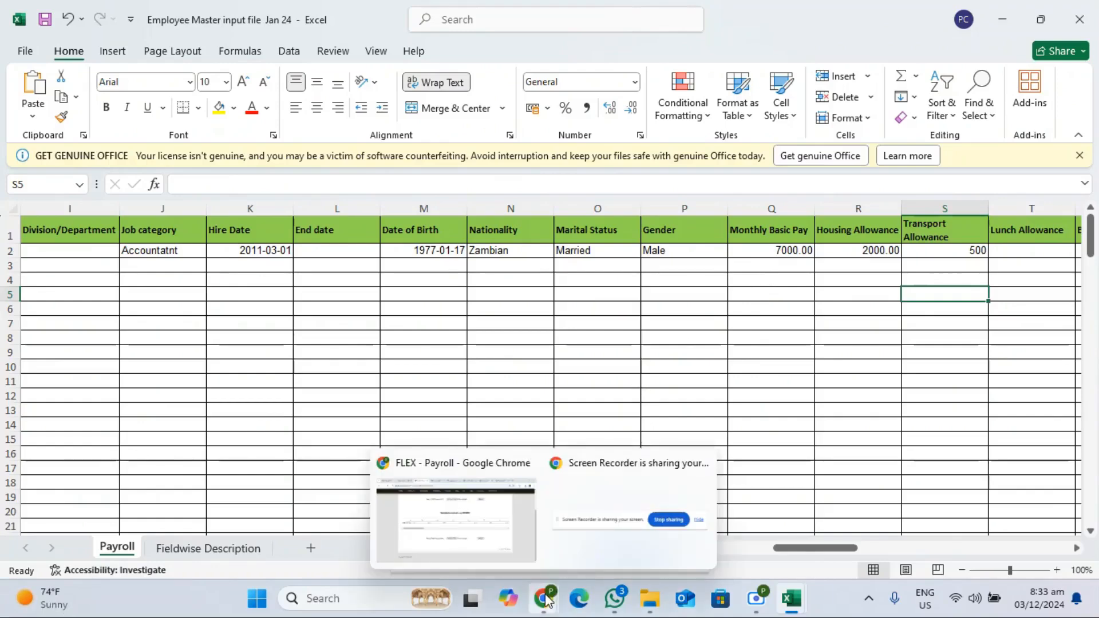
pyautogui.click(466, 511)
pyautogui.moveTo(339, 90)
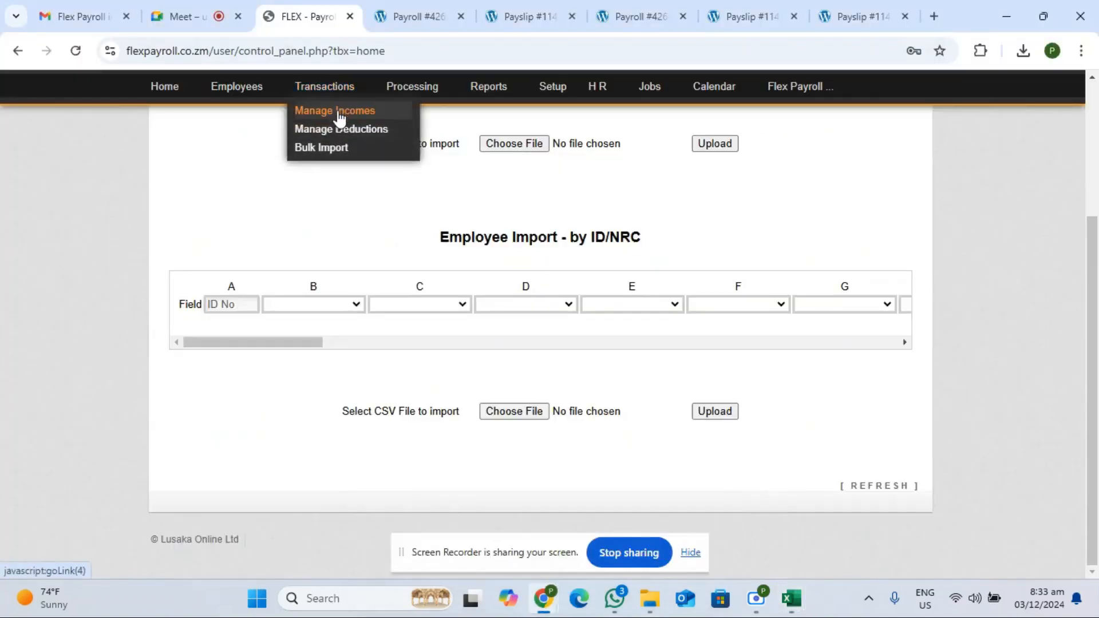
pyautogui.click(339, 111)
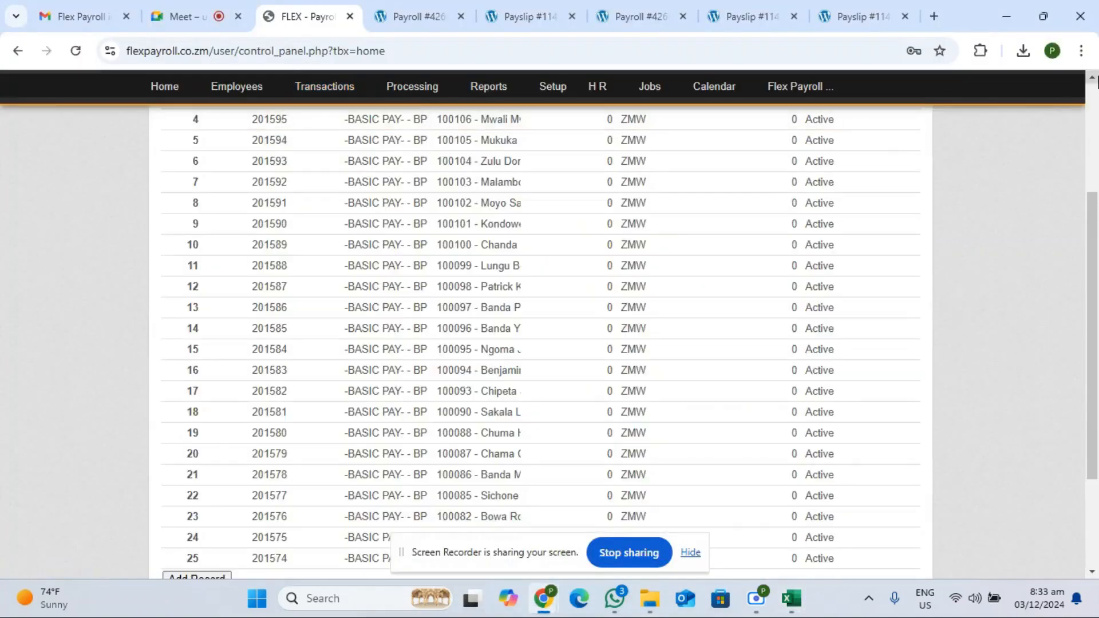
pyautogui.scroll(3, 1093, 80)
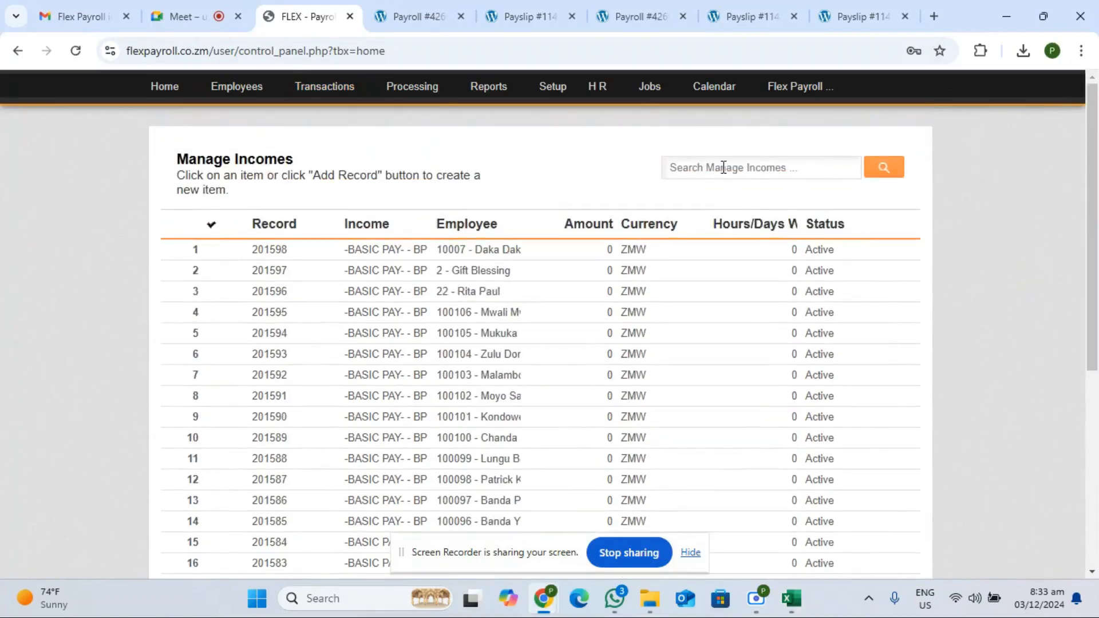
pyautogui.write('100090')
pyautogui.click(895, 173)
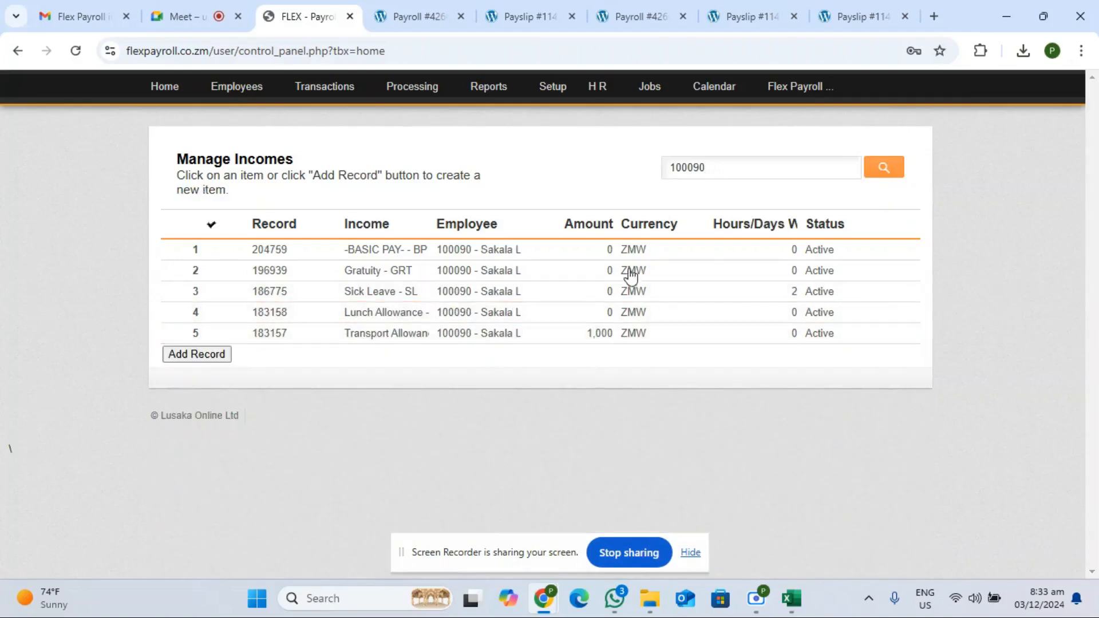
pyautogui.click(423, 339)
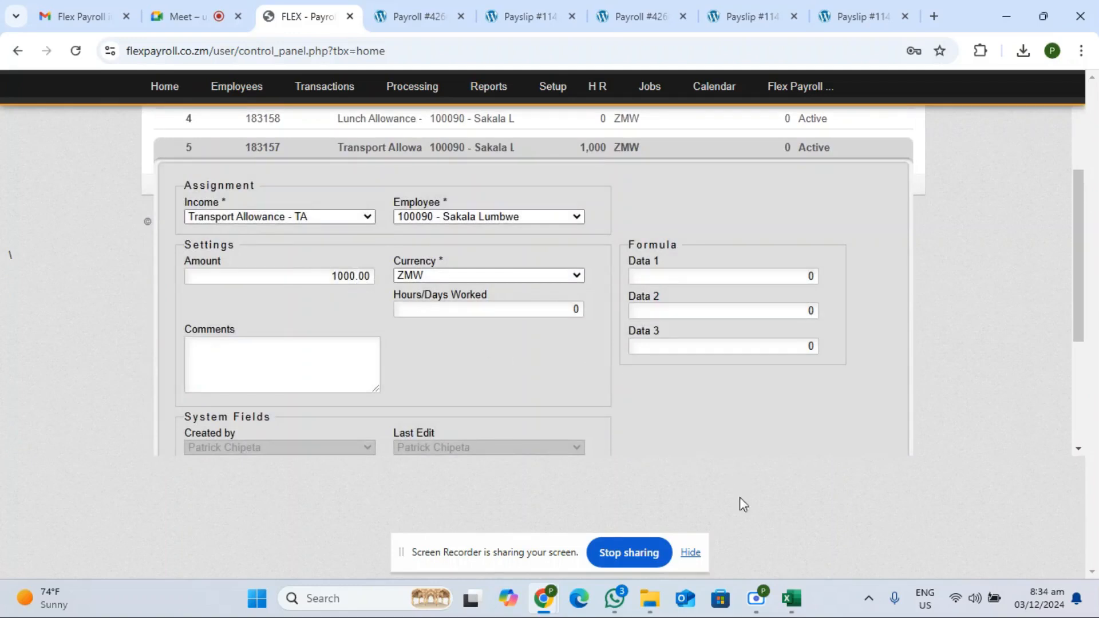
# Switch to the Employee Master input file in Excel and select the Housing Allowance amount in cell R2.
pyautogui.click(792, 598)
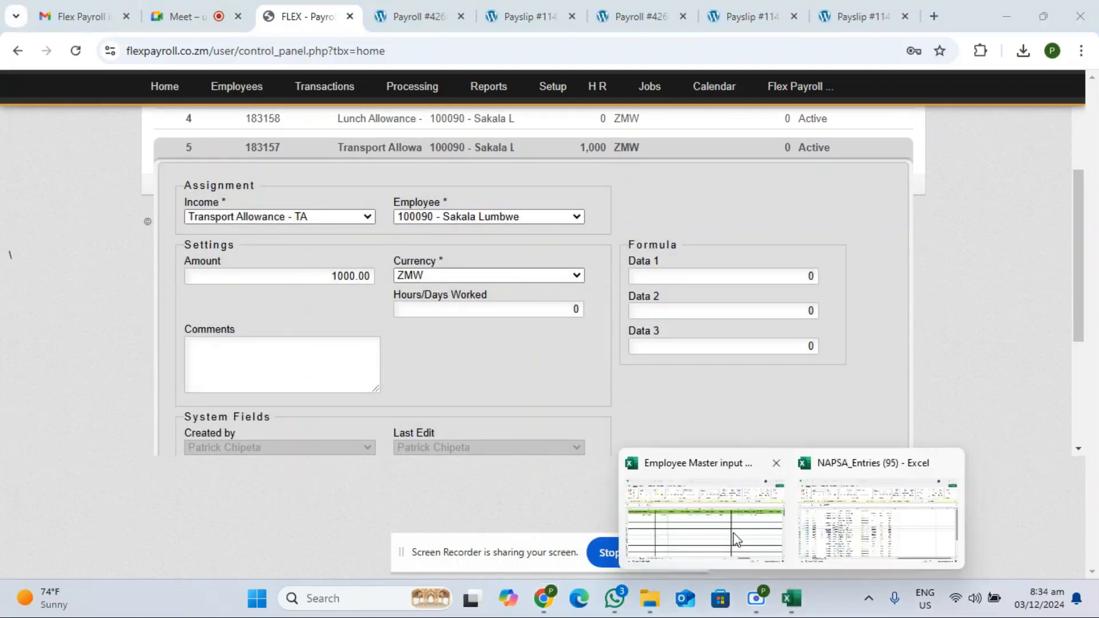
pyautogui.click(796, 515)
pyautogui.click(863, 255)
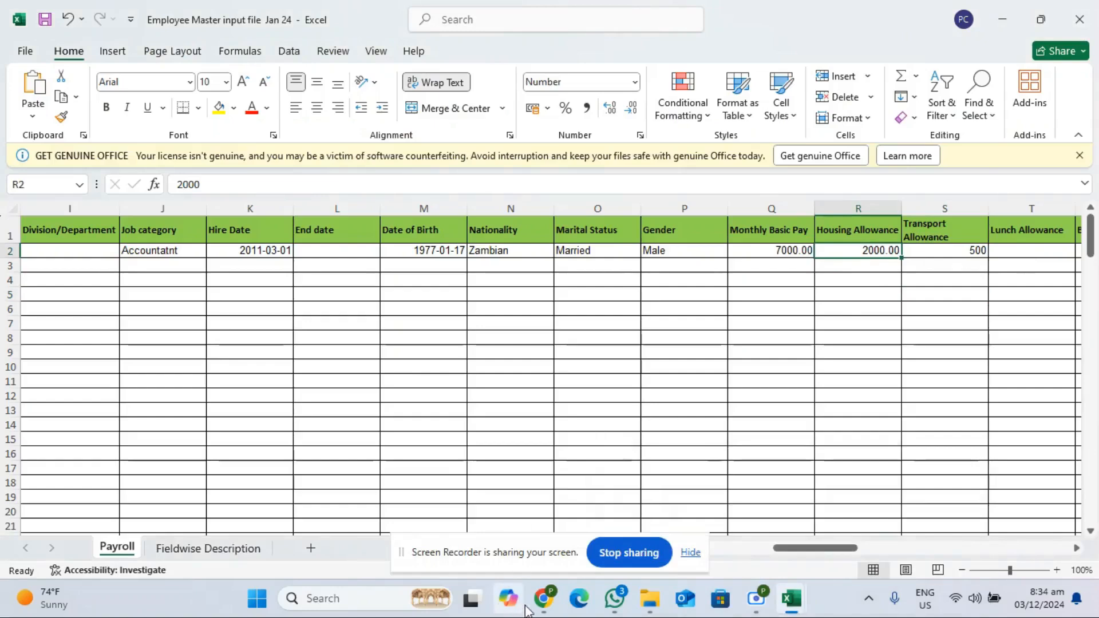
# Switch back to Flex Payroll in Chrome and open the Bulk Import page for transactions.
pyautogui.moveTo(546, 606)
pyautogui.click(407, 511)
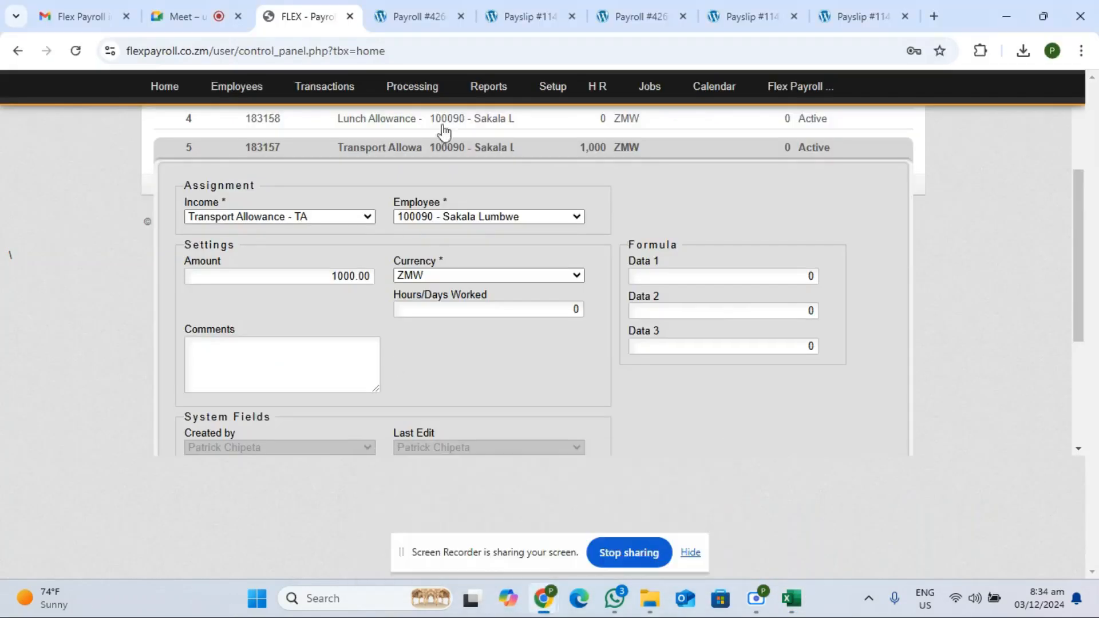
pyautogui.moveTo(338, 94)
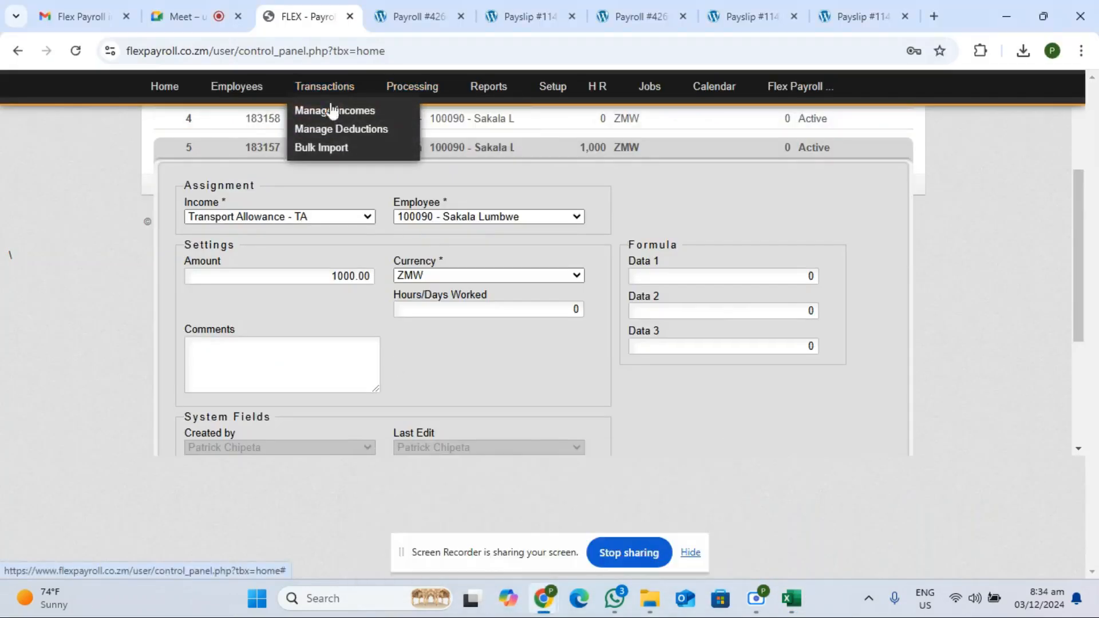
pyautogui.click(332, 150)
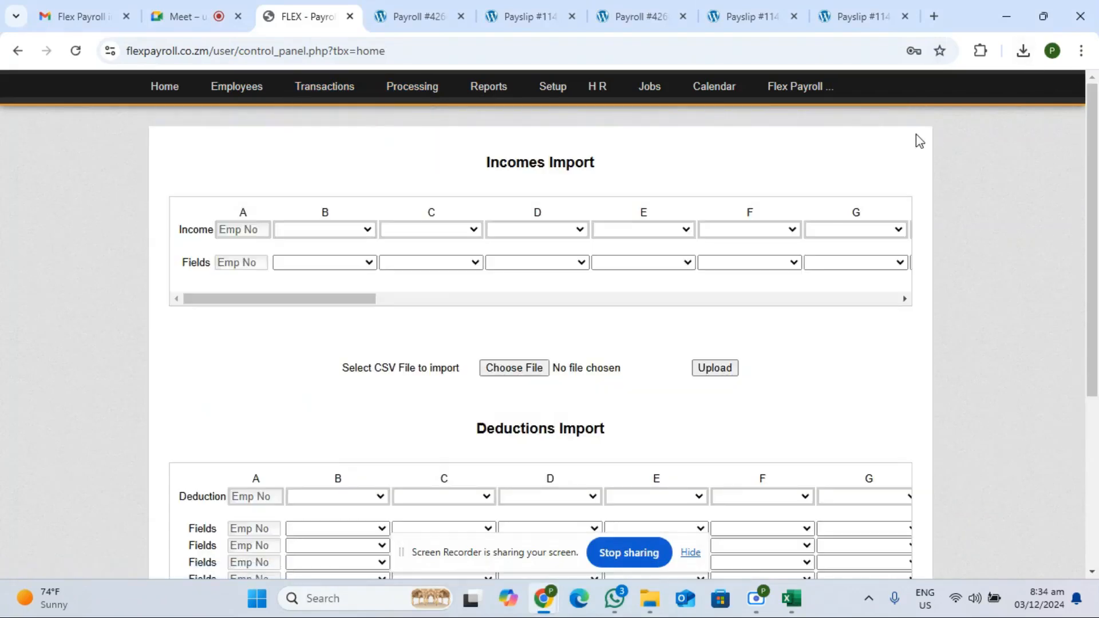
# In Incomes Import, assign Housing Allowance to column D, Lunch Allowance to column E and Transport Allowance to column F.
pyautogui.click(580, 230)
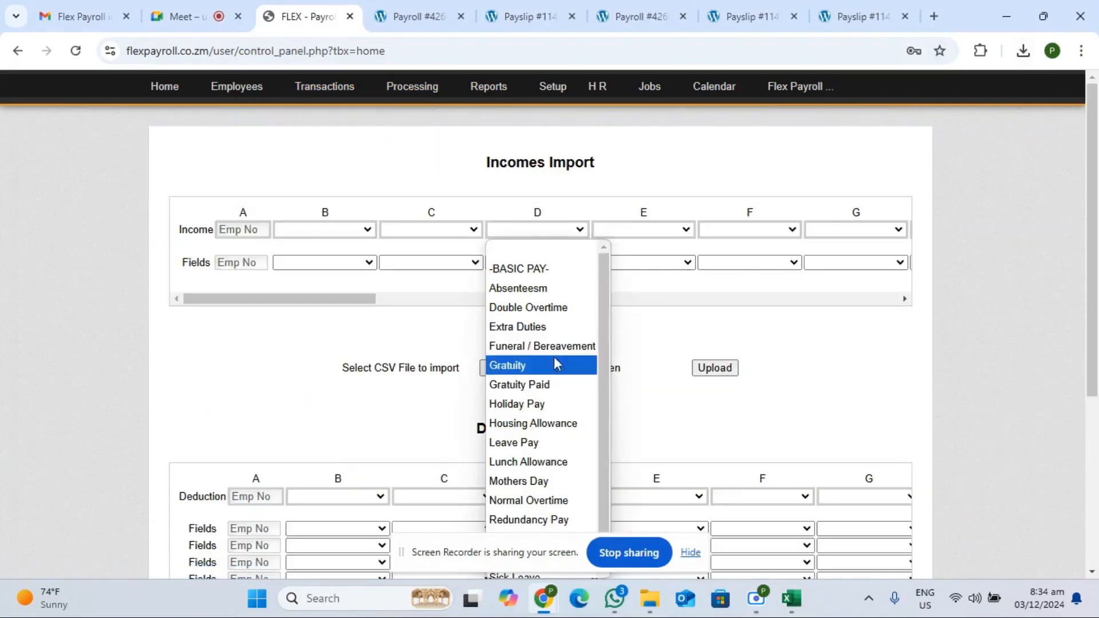
pyautogui.click(554, 425)
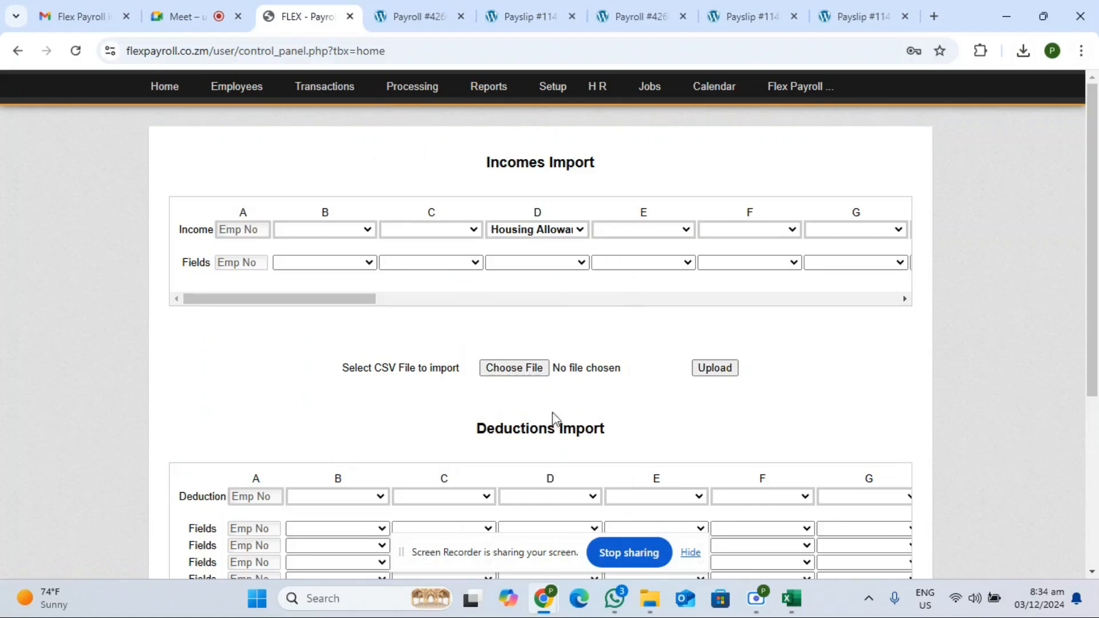
pyautogui.click(622, 232)
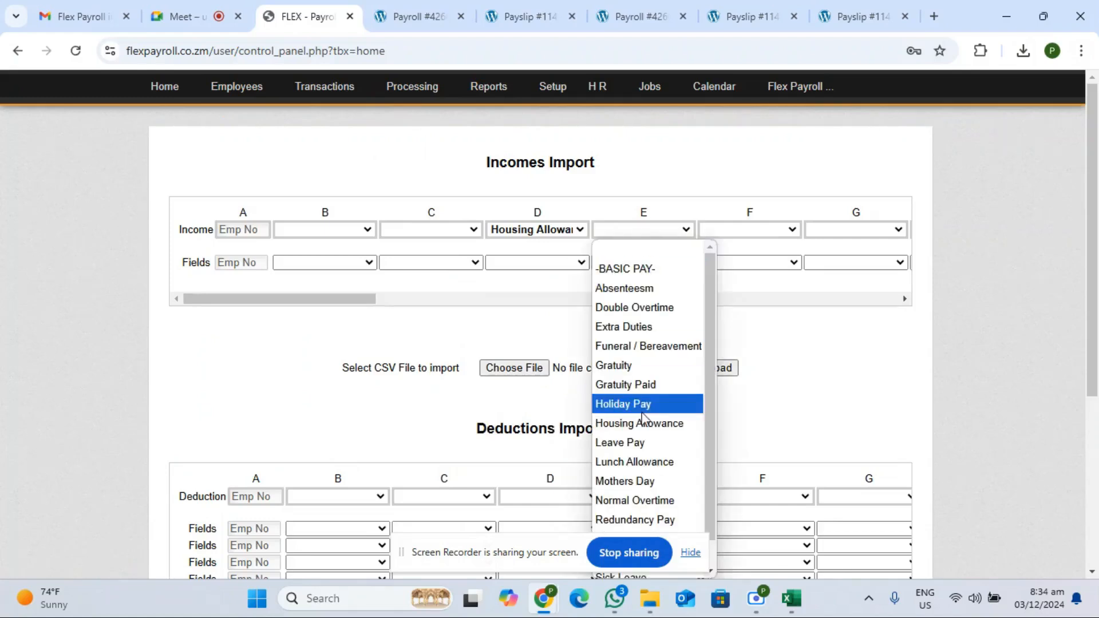
pyautogui.click(649, 463)
pyautogui.click(743, 236)
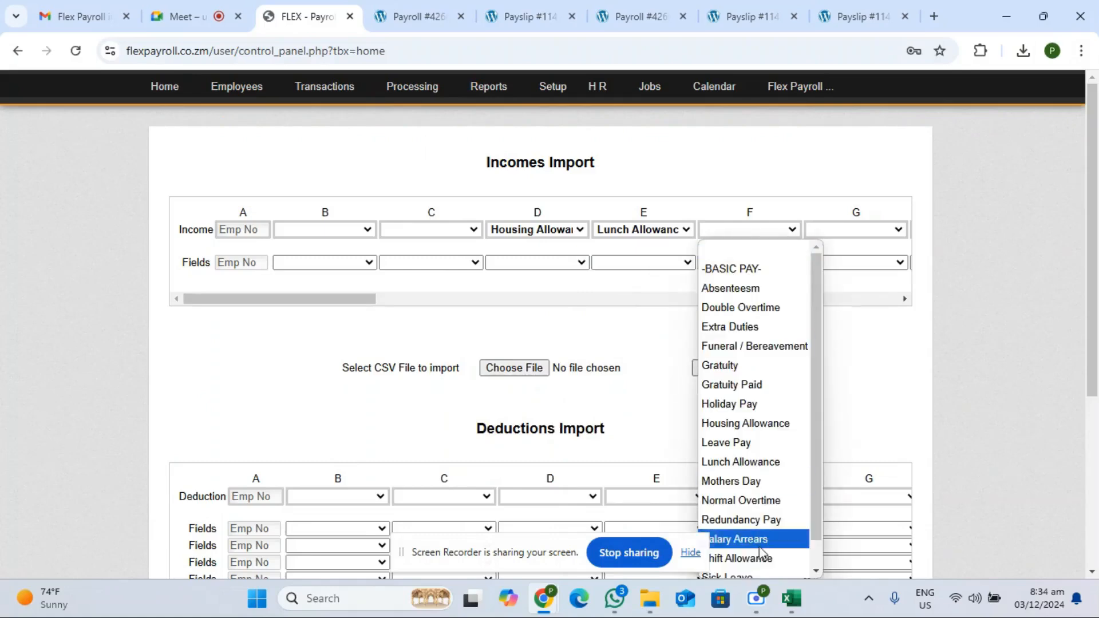
pyautogui.click(815, 570)
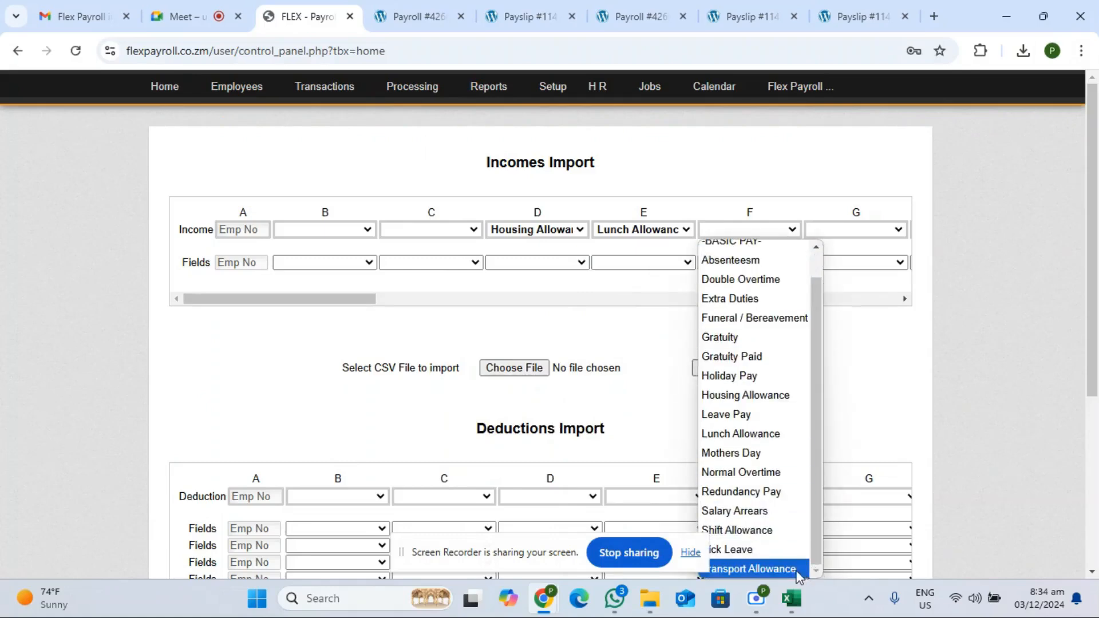
pyautogui.click(793, 569)
# Set the import field for the Housing Allowance column to Amount.
pyautogui.click(576, 262)
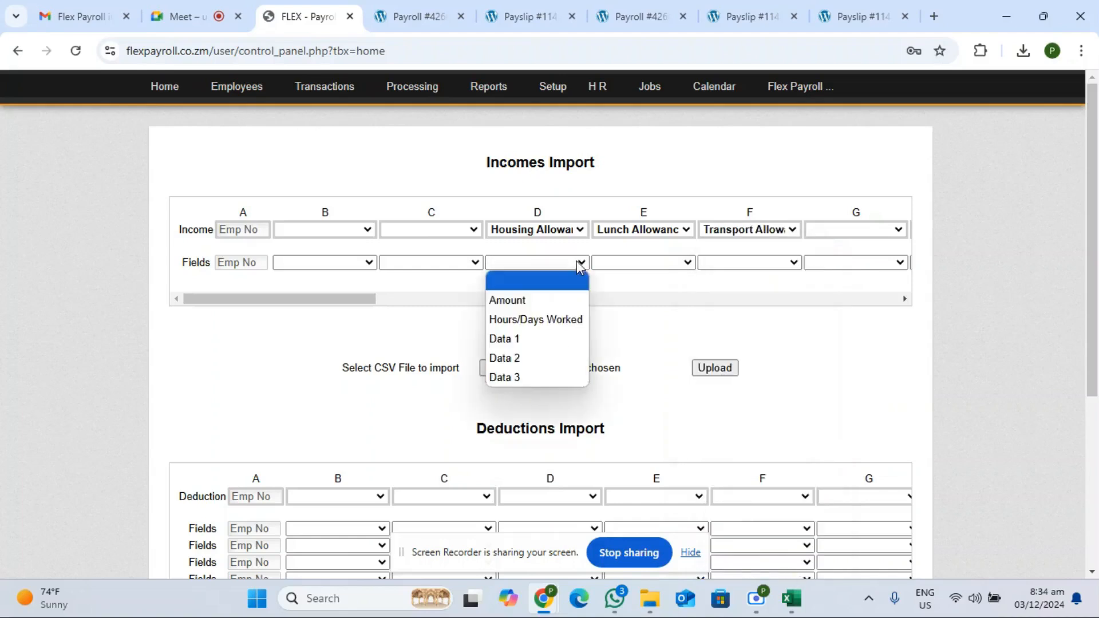
pyautogui.click(515, 301)
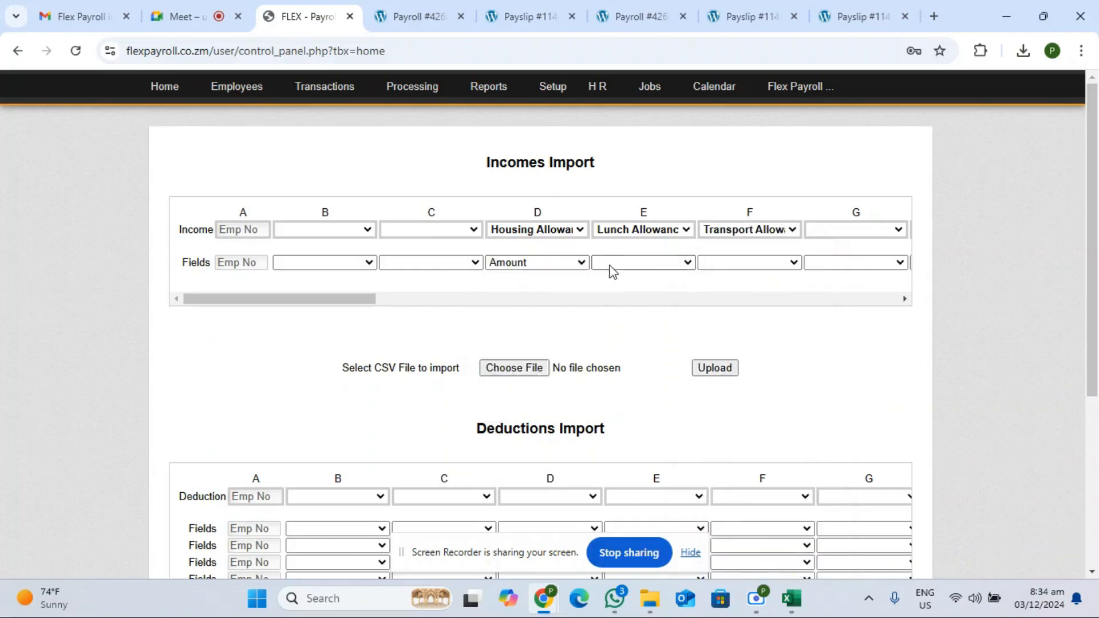